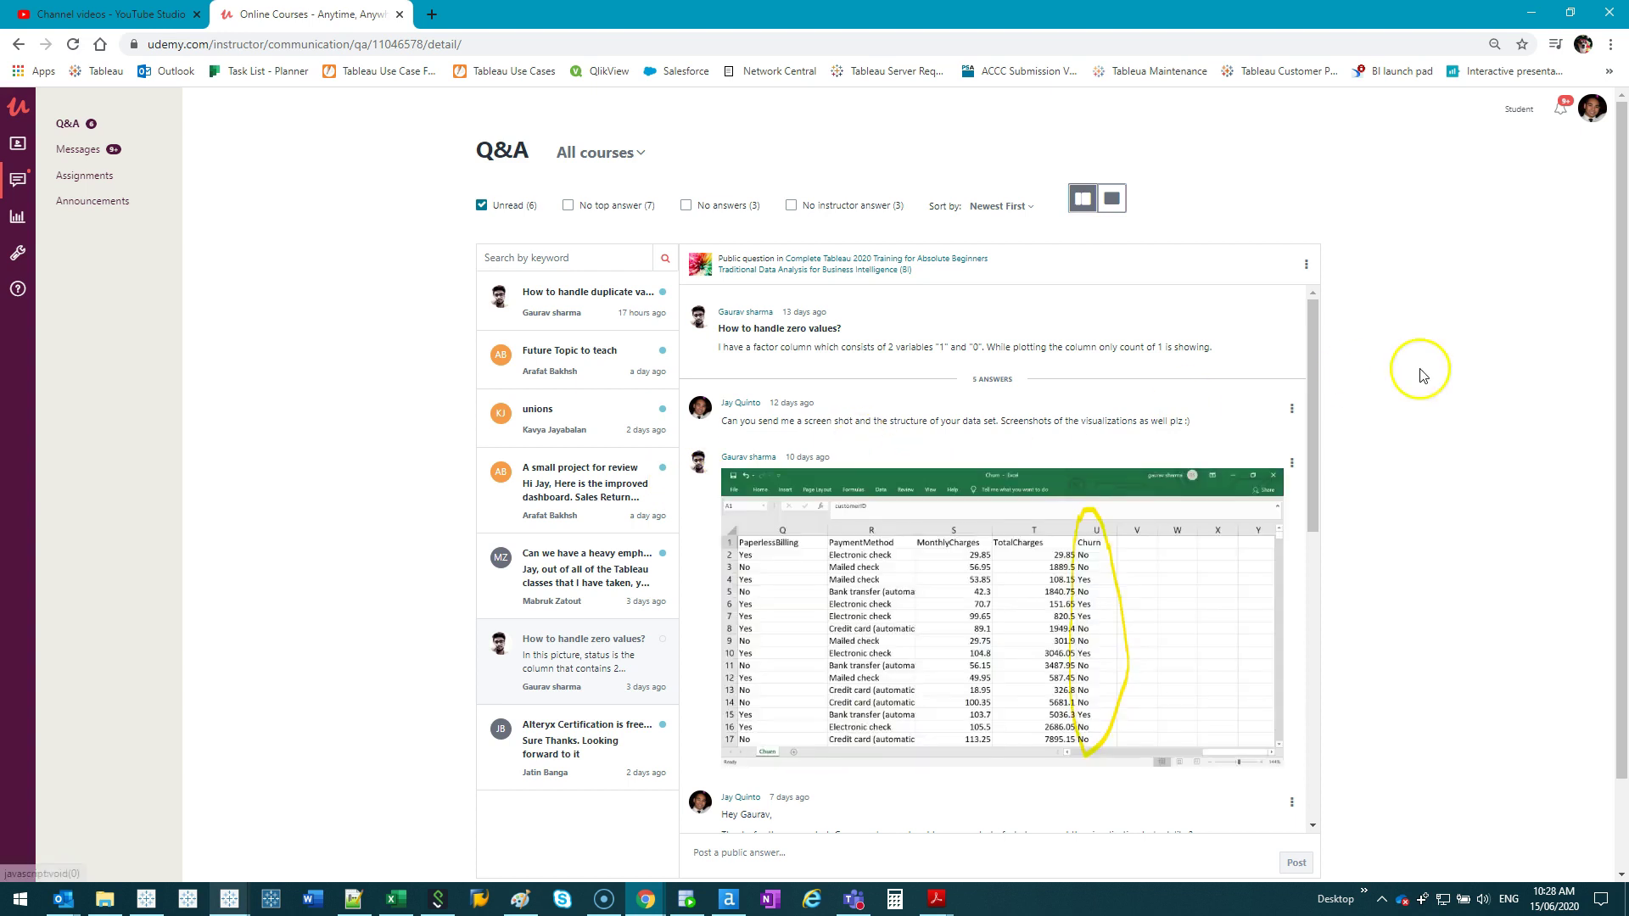
- Scroll the Udemy answer down to the student's Sheet 1/Sheet 2 Status and Churn bar-chart screenshots
{"action": "left_click_drag", "start_coordinate": [1314, 360], "coordinate": [1311, 405]}
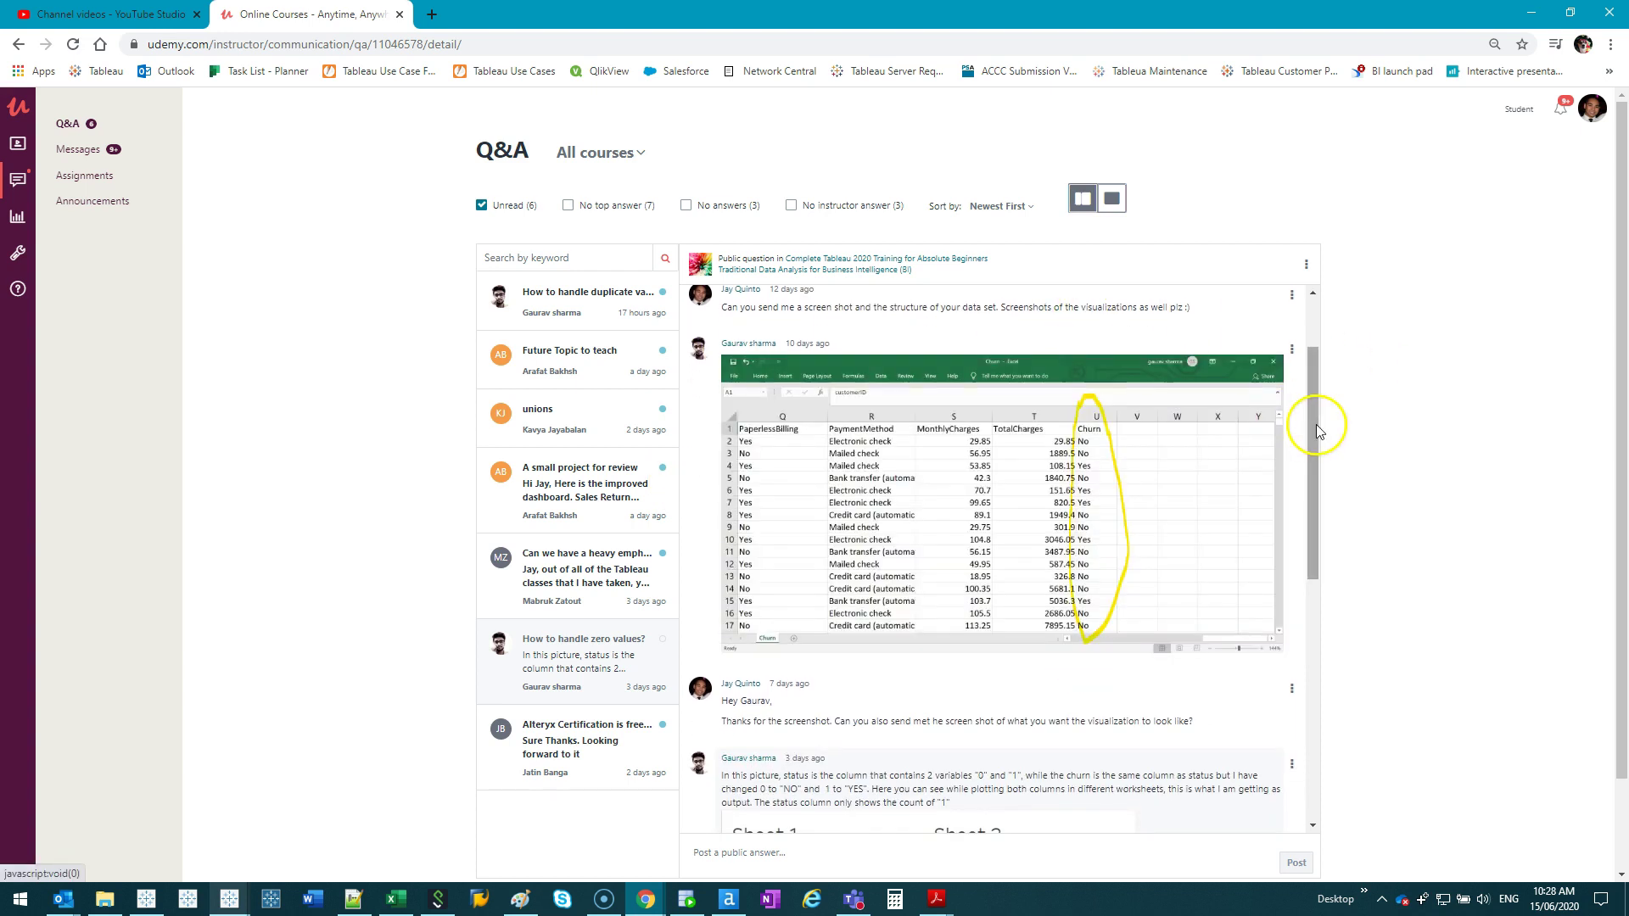
{"action": "left_click_drag", "start_coordinate": [1317, 430], "coordinate": [1320, 597]}
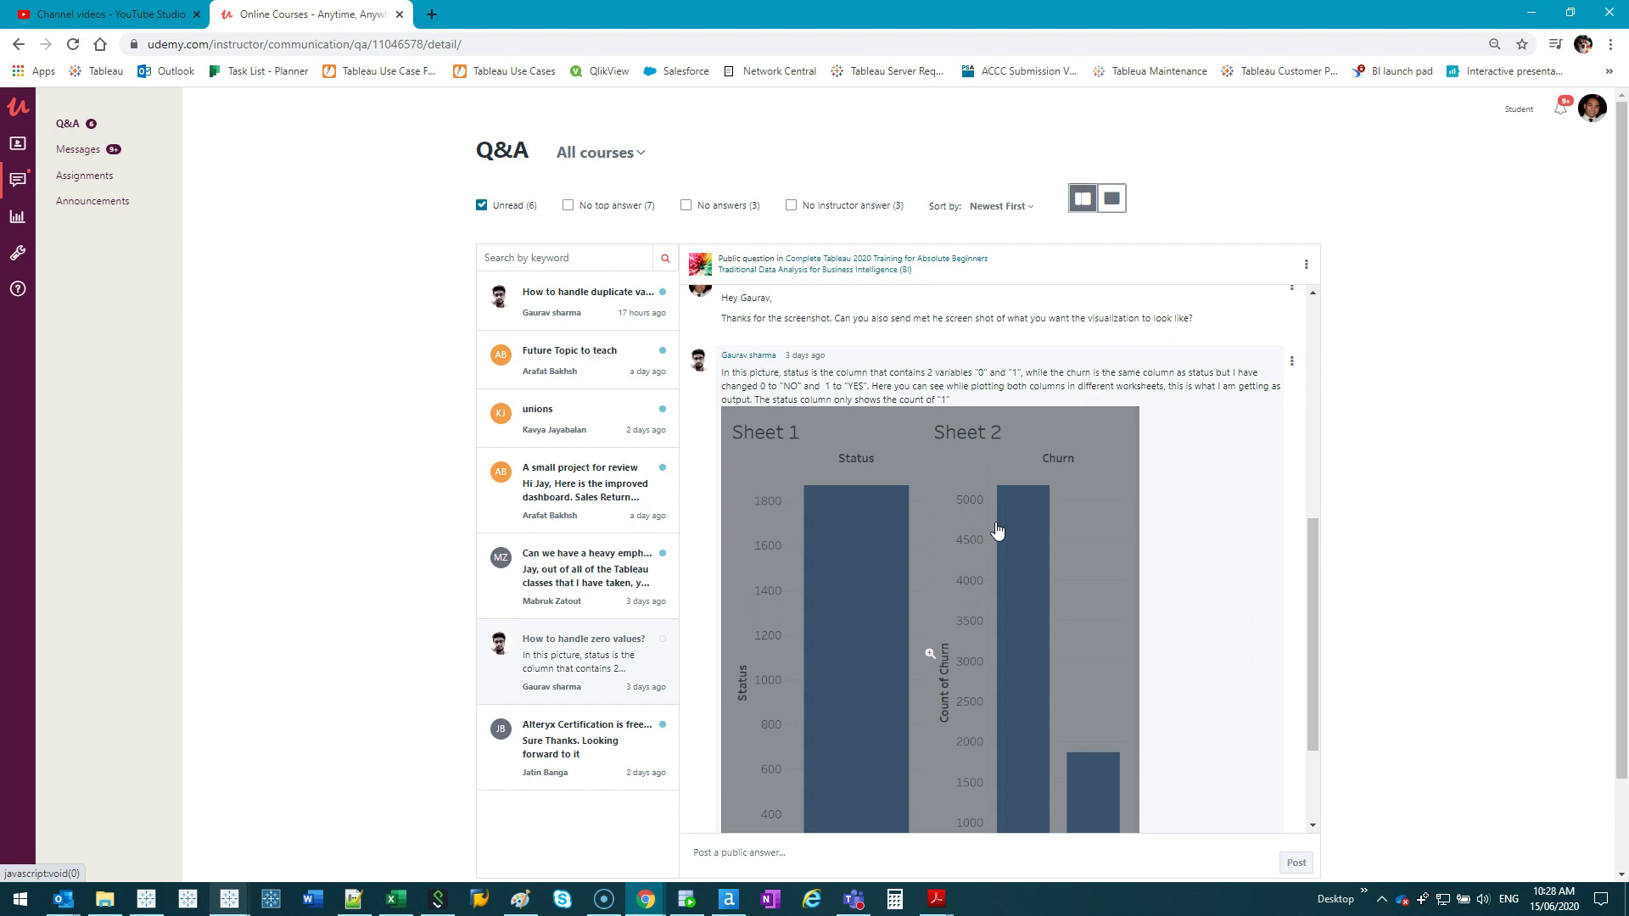
{"action": "left_click_drag", "start_coordinate": [1313, 548], "coordinate": [1313, 594]}
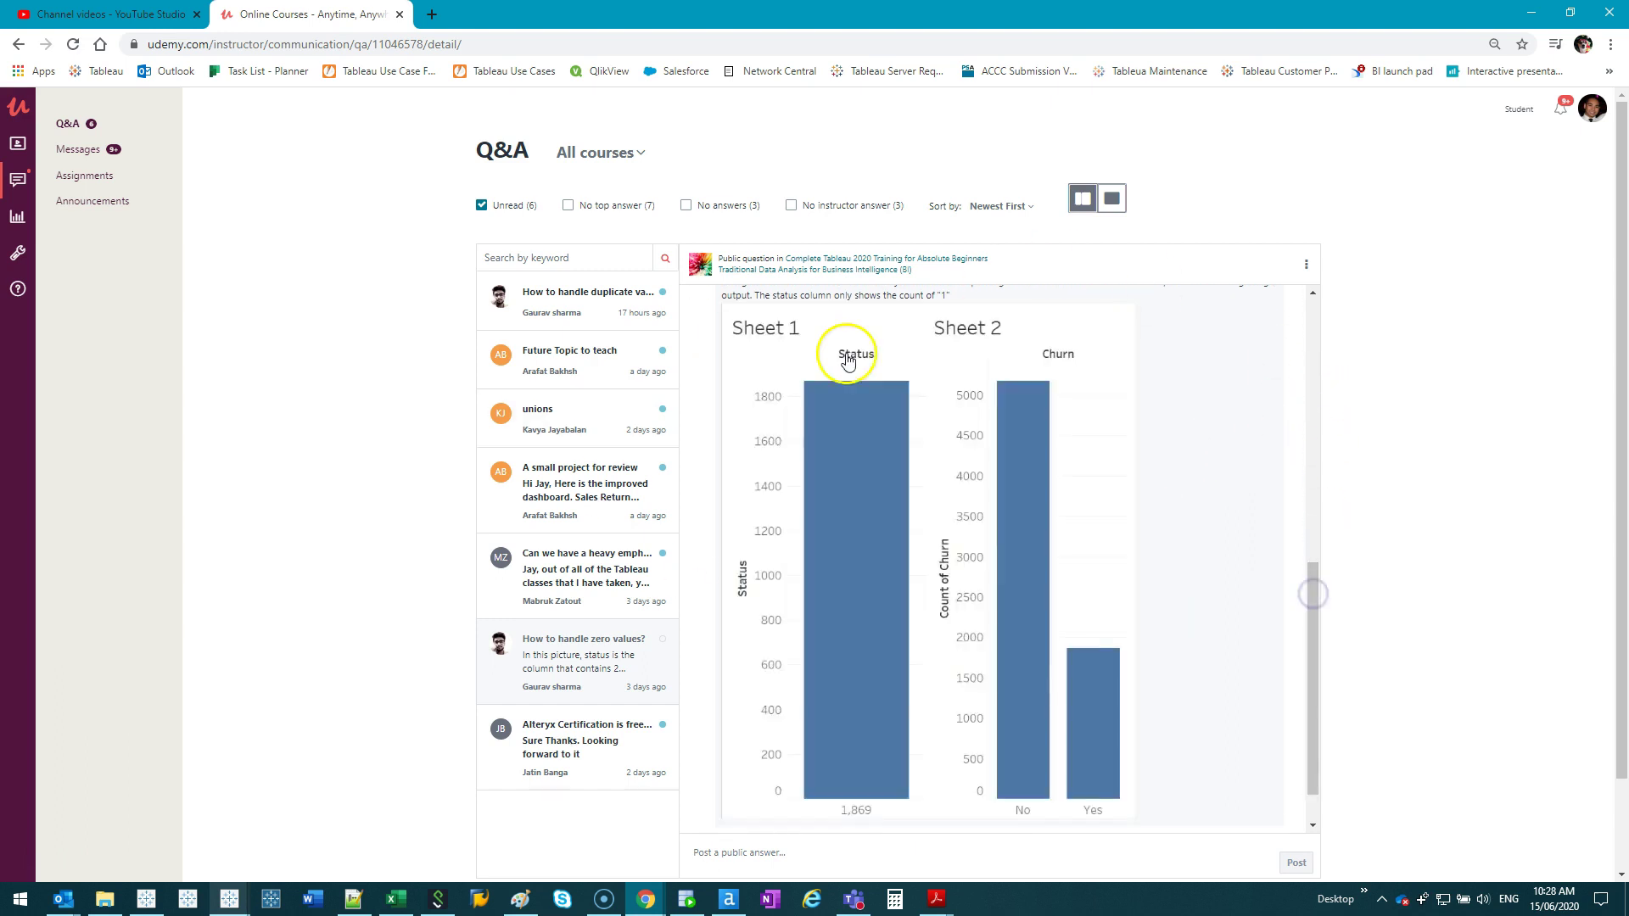
- Bring Zeros.xlsx forward, reposition and enlarge its window, widen column A, and maximize it
{"action": "left_click", "coordinate": [395, 898]}
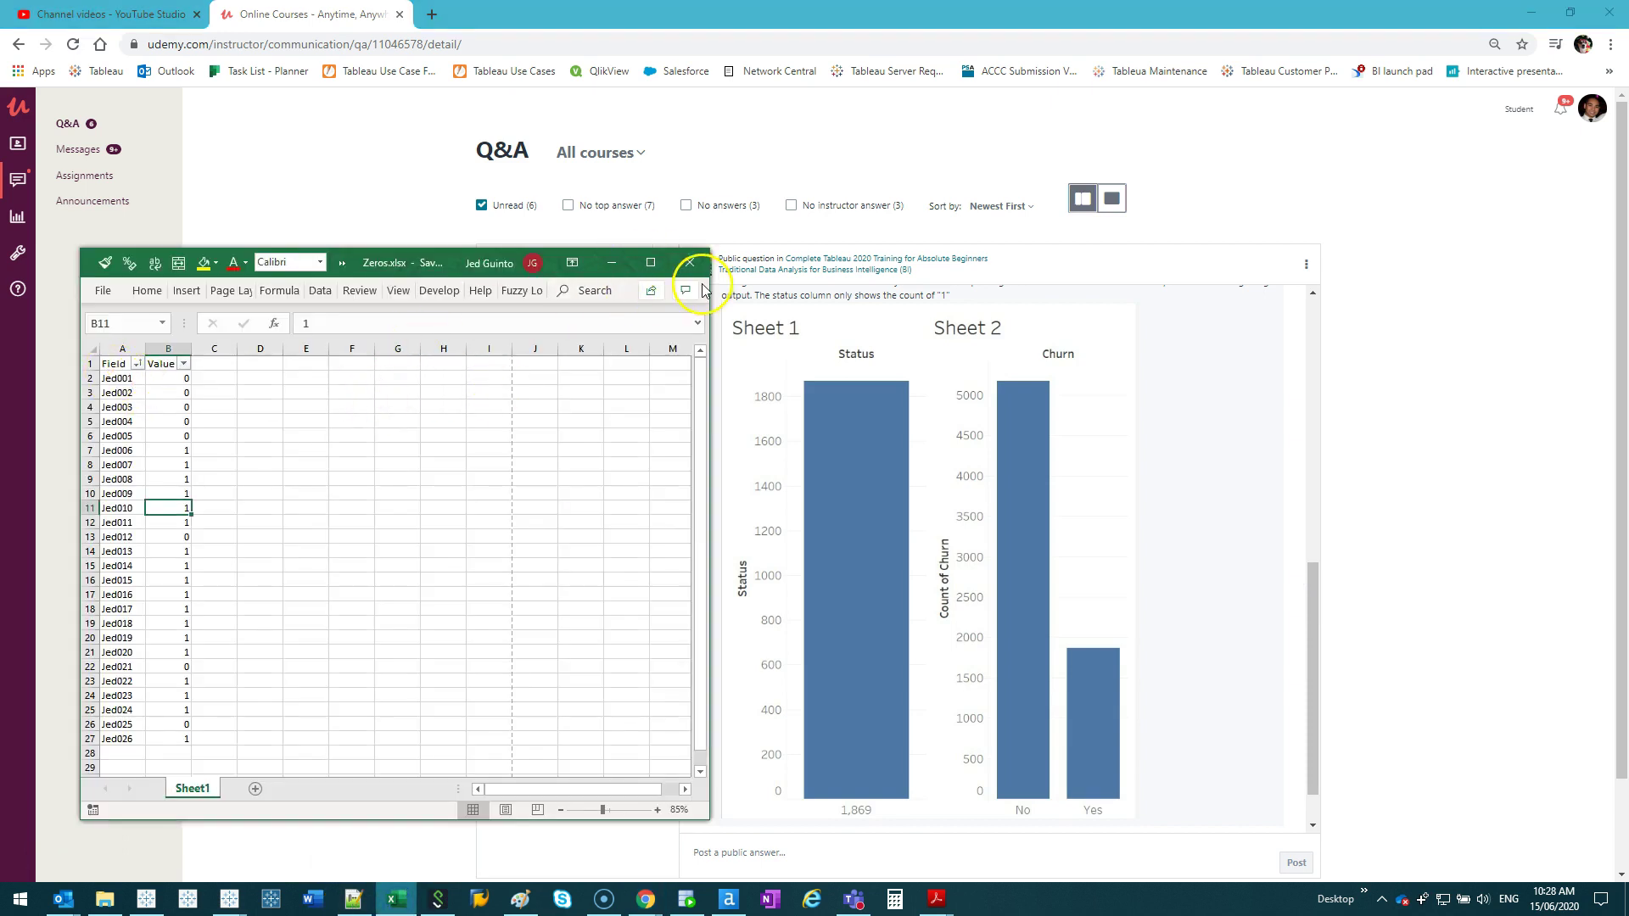
{"action": "left_click_drag", "start_coordinate": [440, 273], "coordinate": [426, 87]}
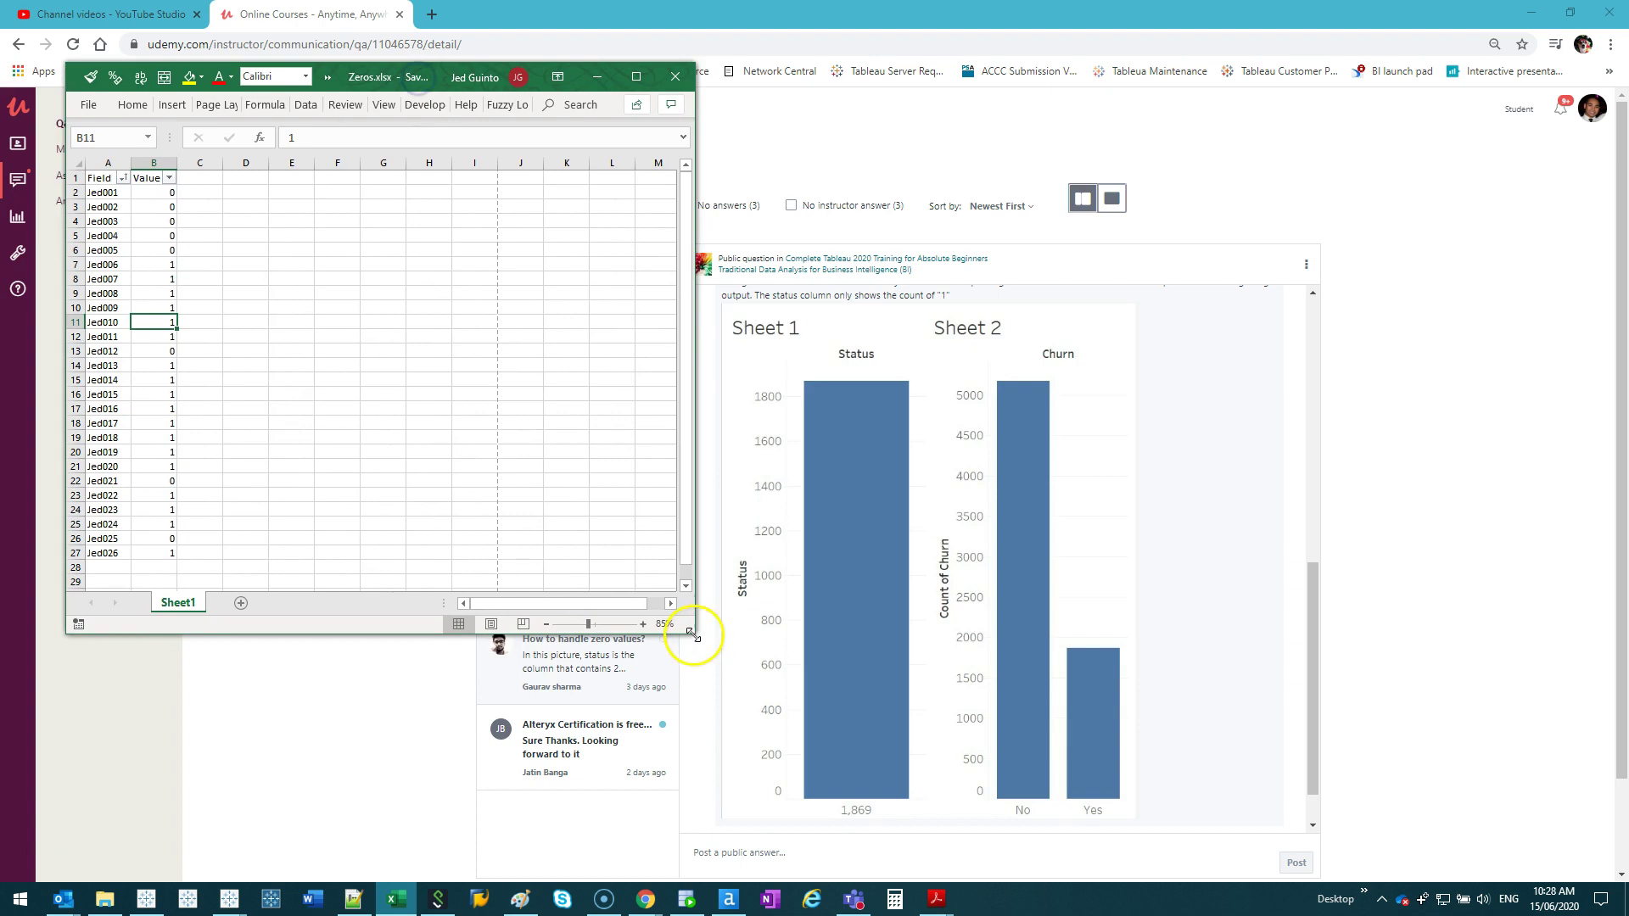
{"action": "left_click_drag", "start_coordinate": [717, 648], "coordinate": [823, 740]}
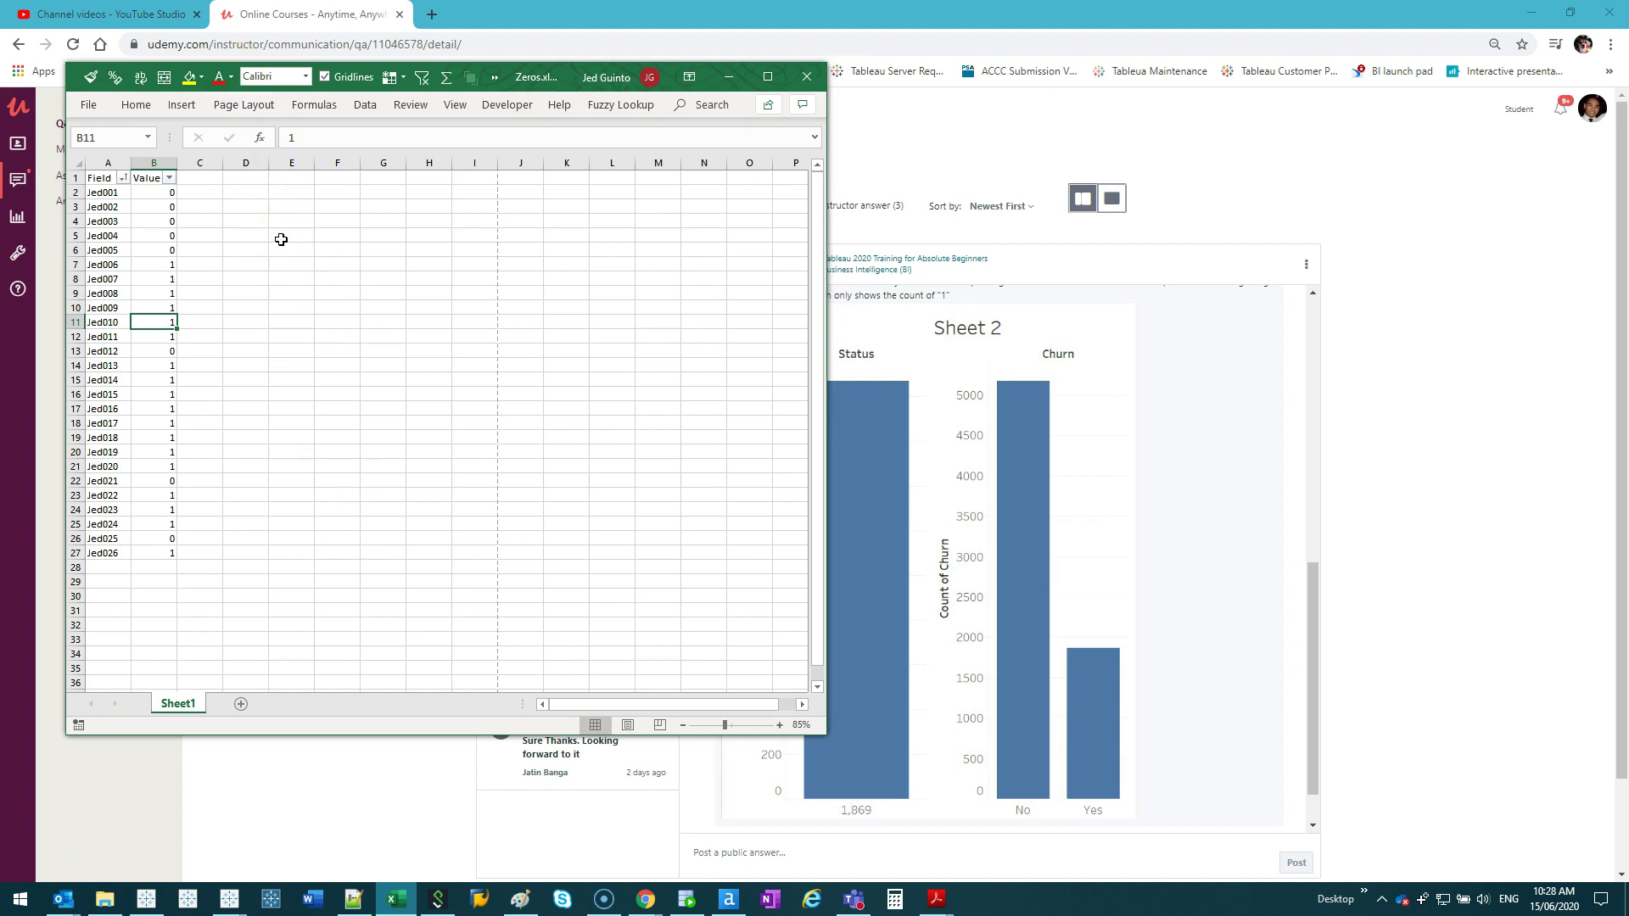
{"action": "left_click_drag", "start_coordinate": [131, 163], "coordinate": [156, 163]}
{"action": "left_click", "coordinate": [140, 308]}
{"action": "scroll", "coordinate": [202, 285], "scroll_direction": "up", "scroll_amount": 2, "text": "ctrl"}
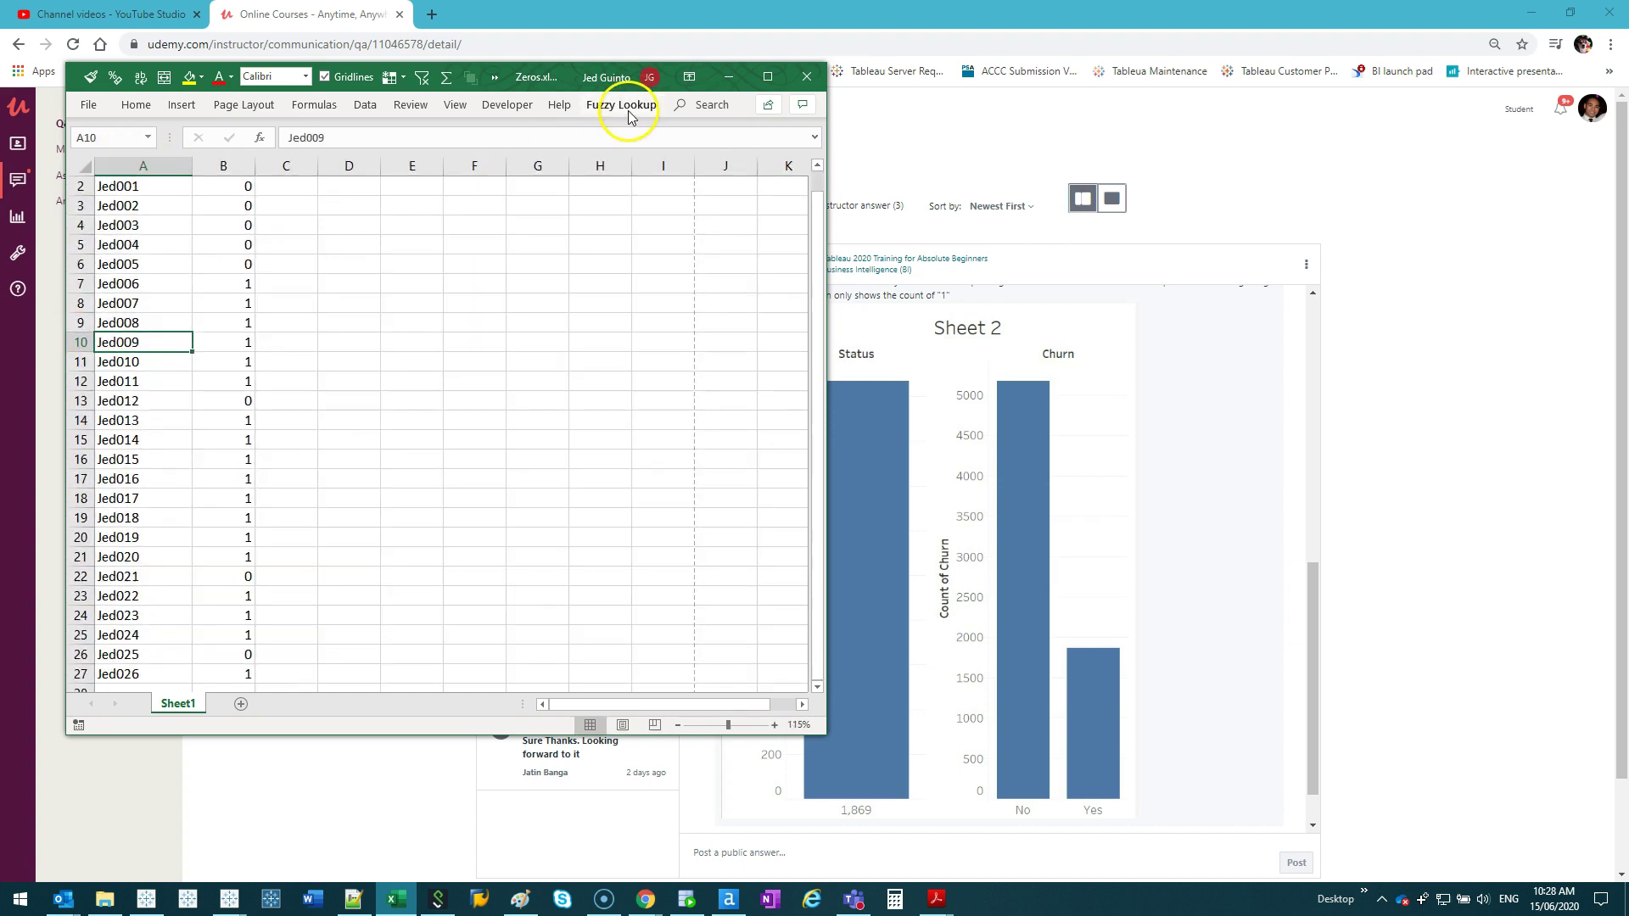
{"action": "left_click", "coordinate": [767, 76]}
- Select all 26 Field entries, then the Value column, to check their count and sum
{"action": "left_click", "coordinate": [221, 283]}
{"action": "scroll", "coordinate": [91, 291], "scroll_direction": "up", "scroll_amount": 1}
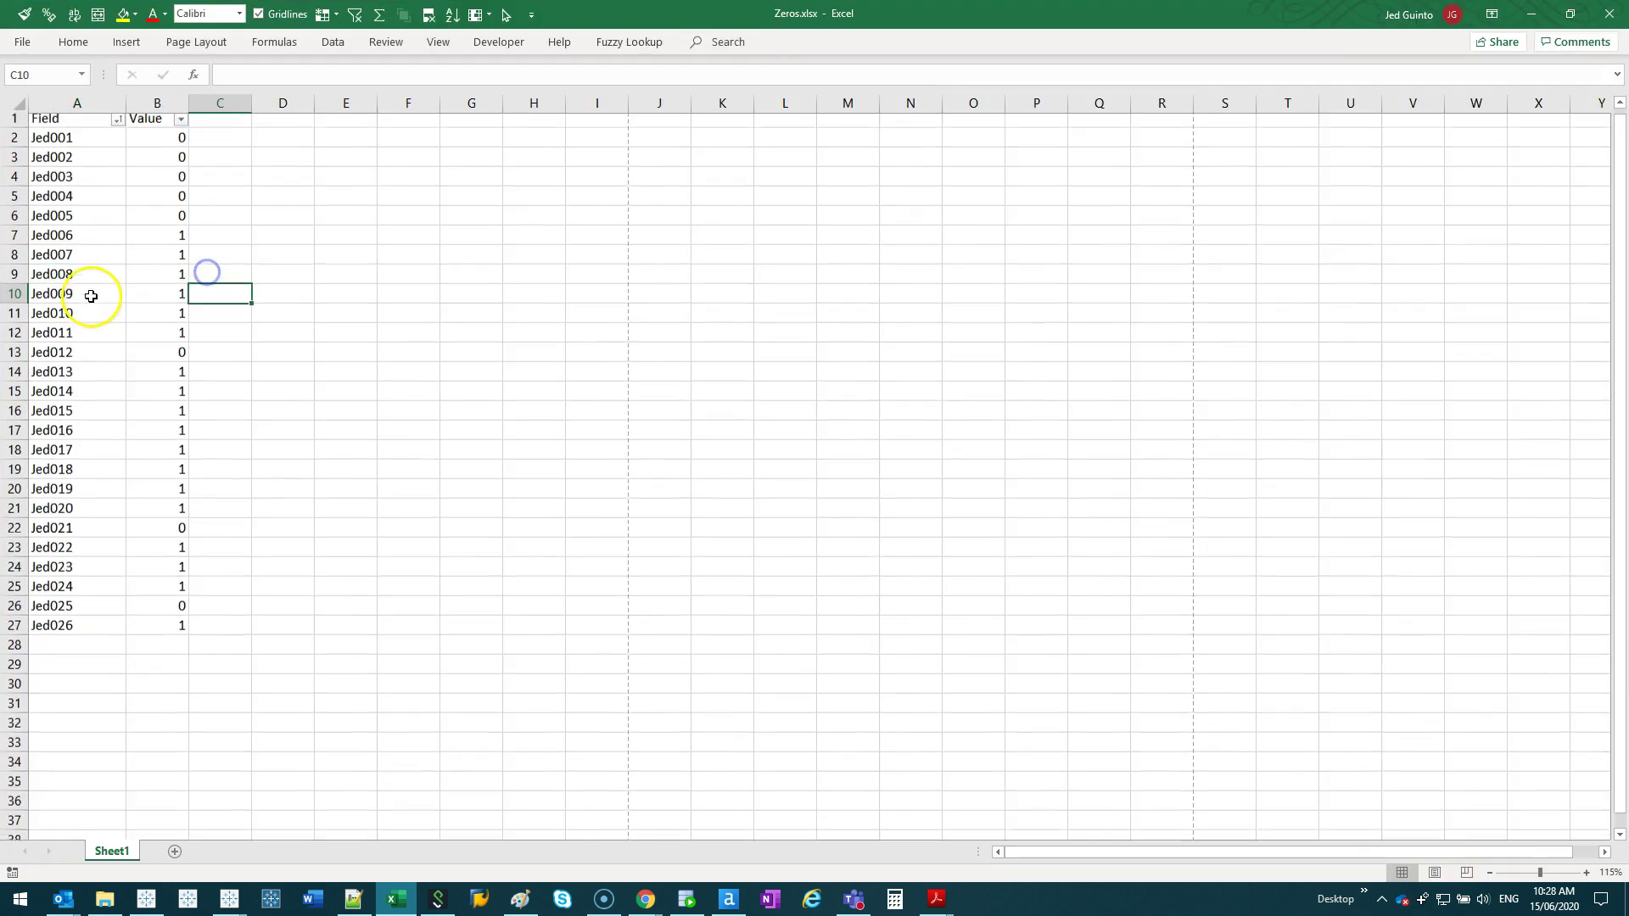
{"action": "scroll", "coordinate": [98, 353], "scroll_direction": "up", "scroll_amount": 2, "text": "ctrl"}
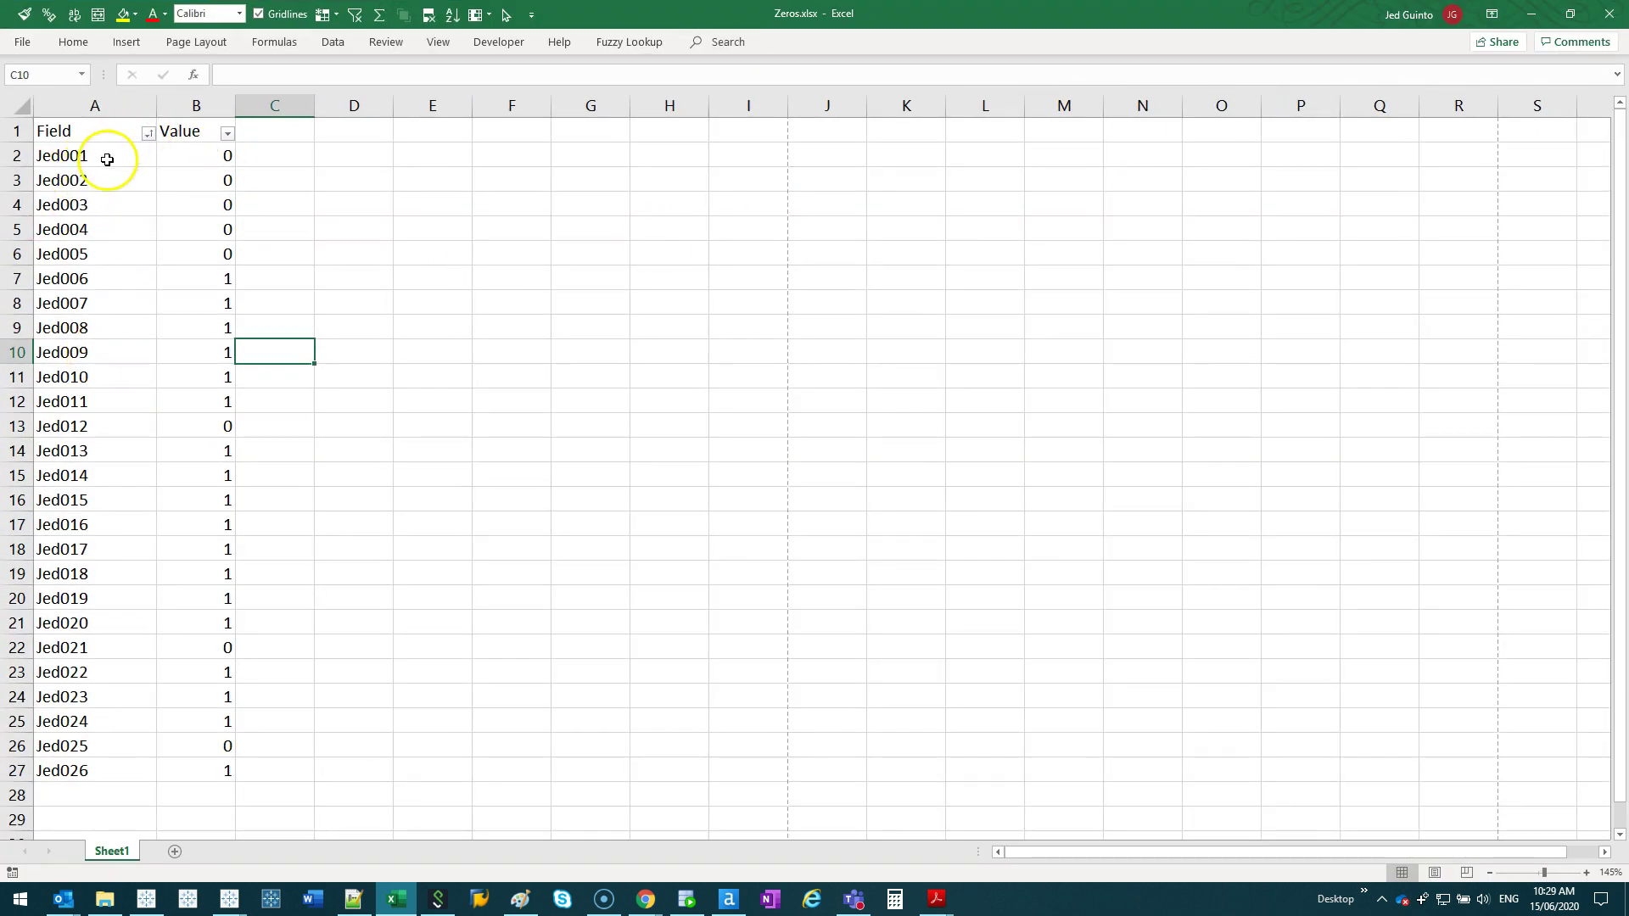
{"action": "left_click_drag", "start_coordinate": [107, 159], "coordinate": [78, 762]}
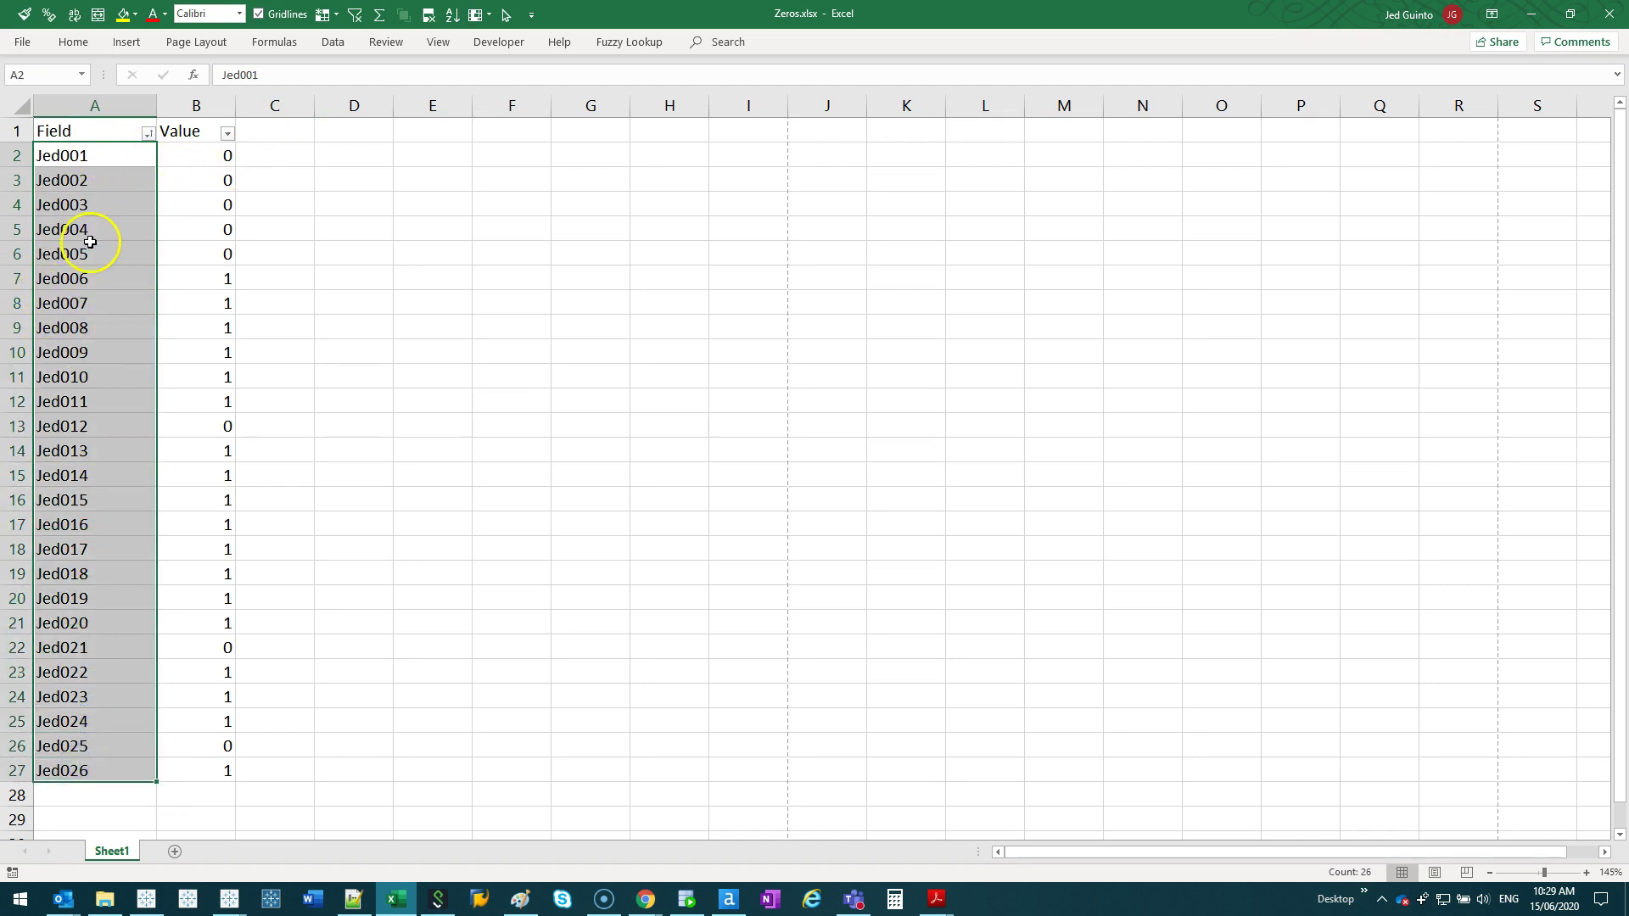
{"action": "left_click_drag", "start_coordinate": [191, 154], "coordinate": [207, 764]}
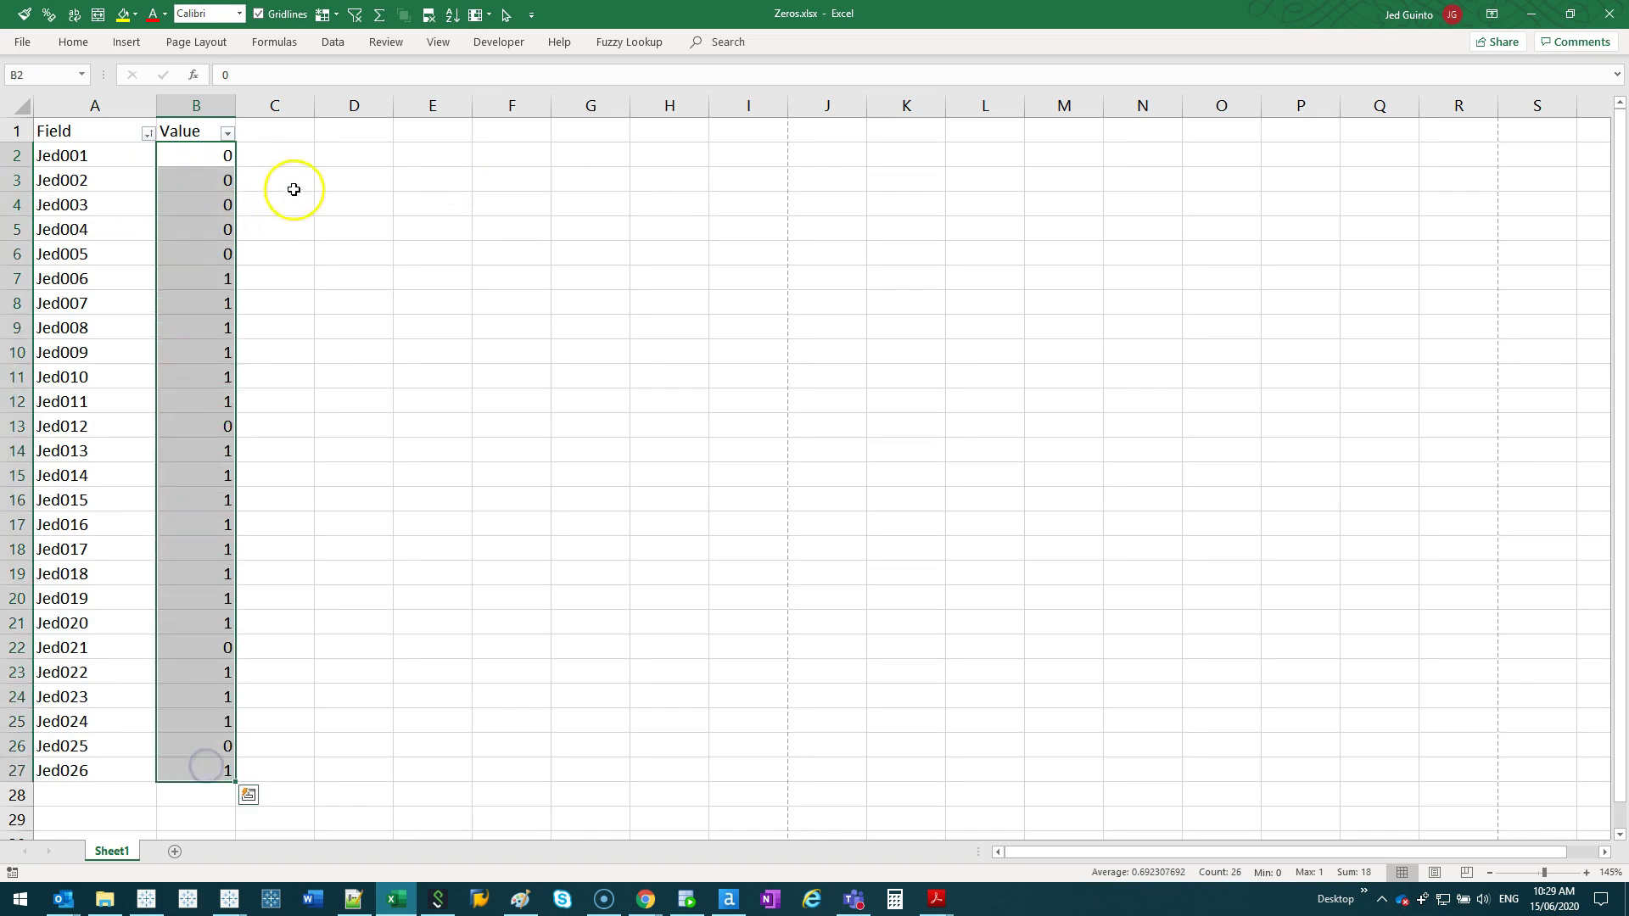
{"action": "left_click", "coordinate": [205, 153]}
{"action": "left_click", "coordinate": [212, 273]}
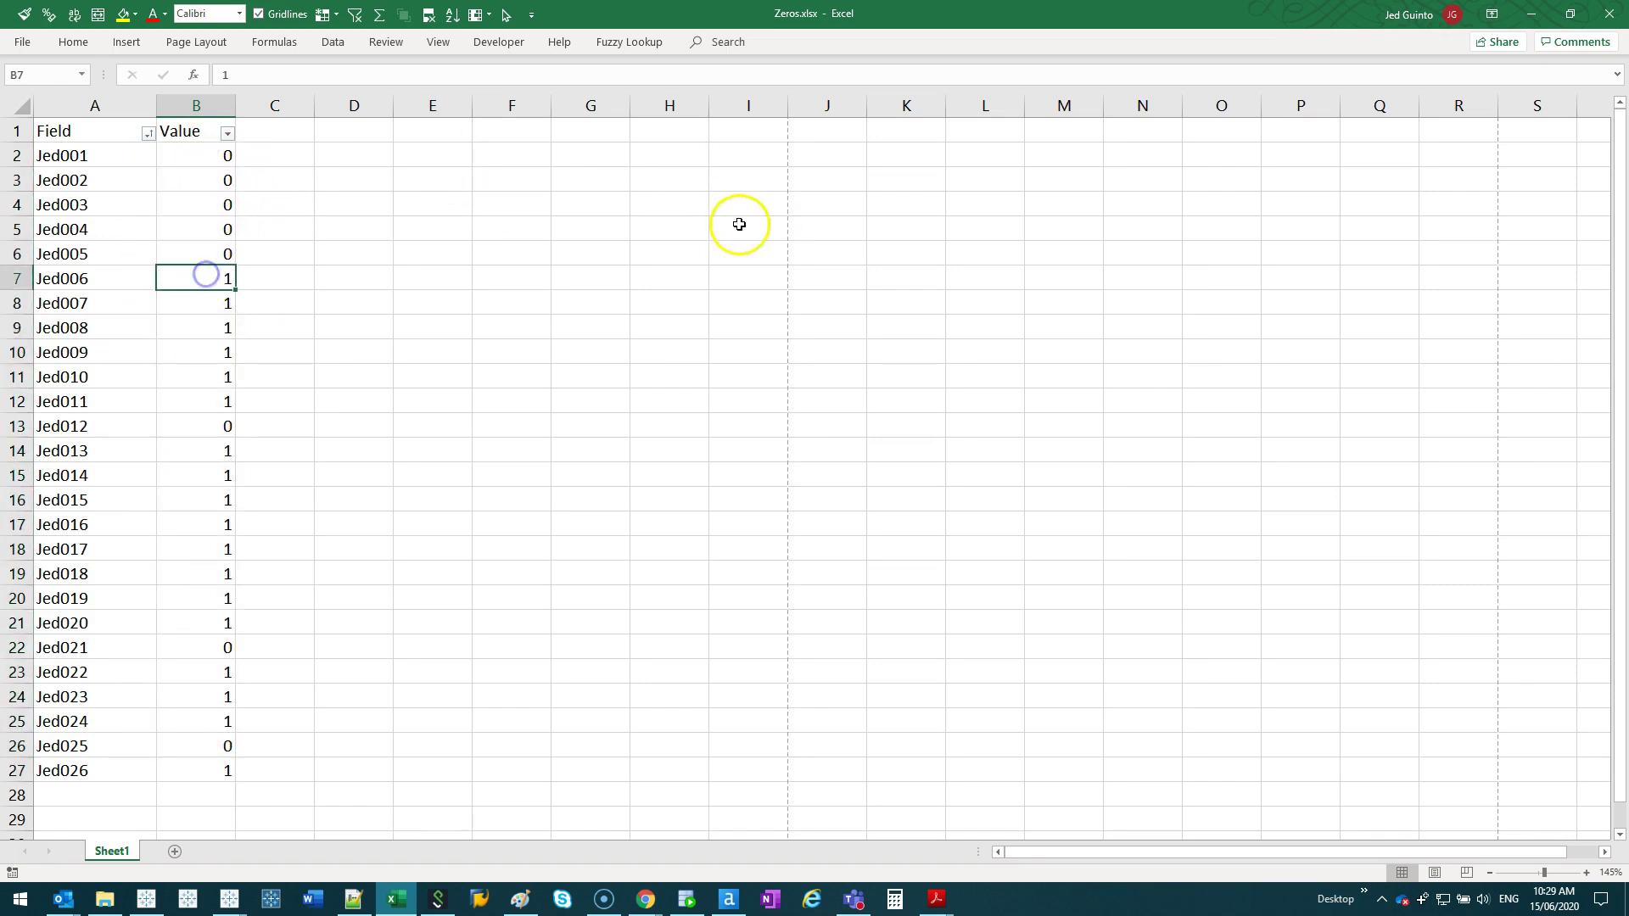
- Sort the rows by Value ascending and fill C2:C9 beside the eight zeros with No
{"action": "left_click", "coordinate": [262, 159]}
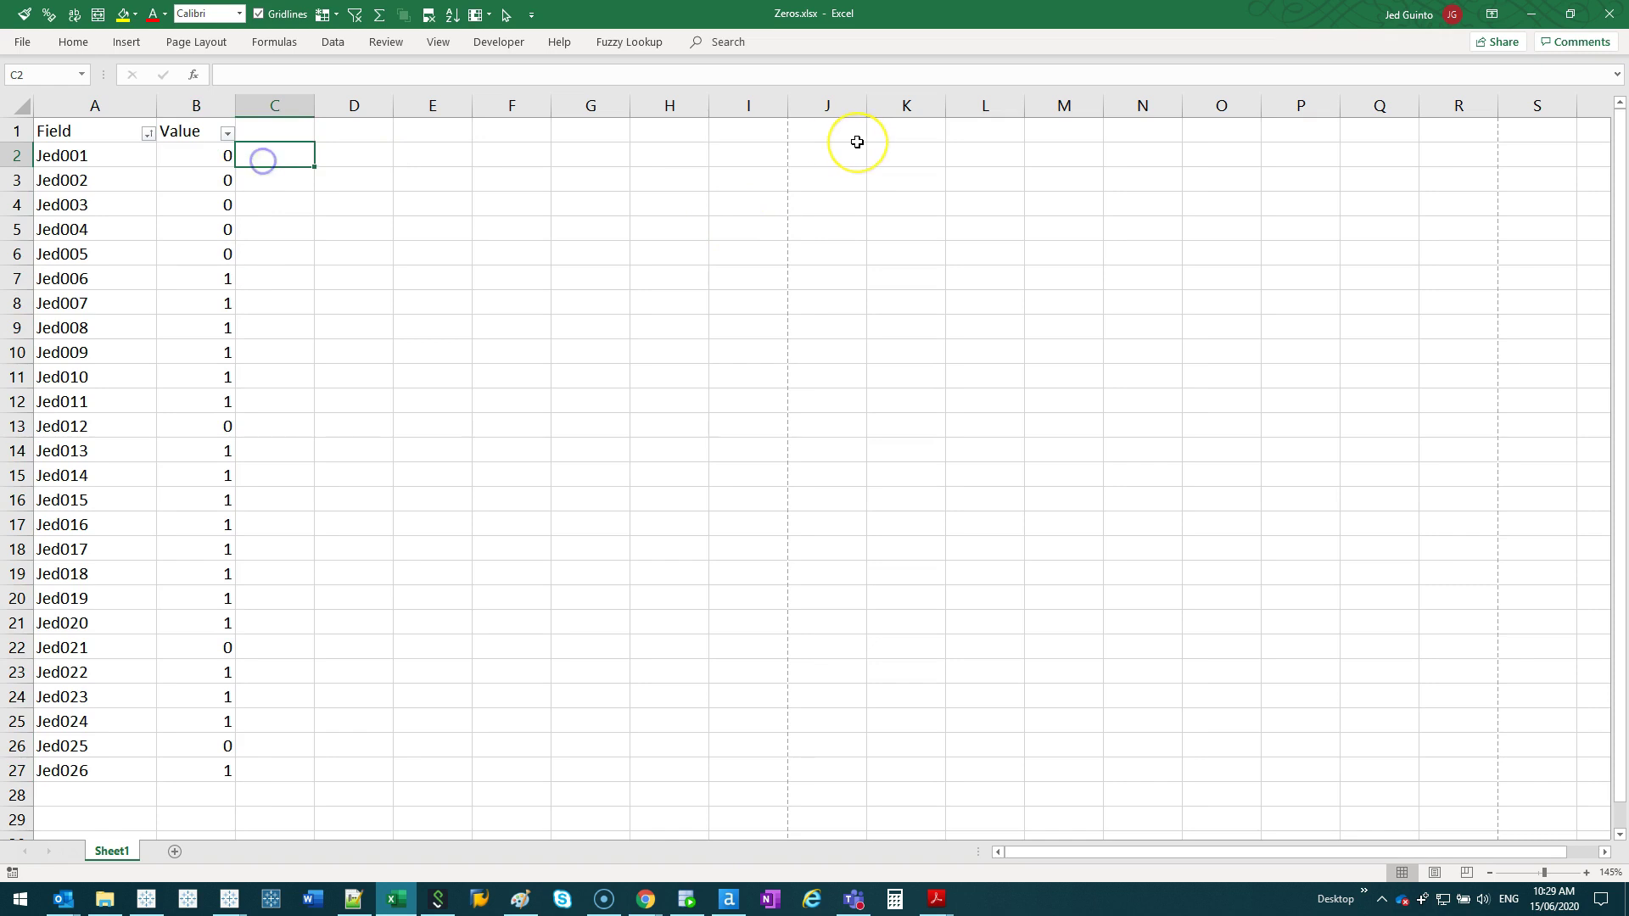
{"action": "left_click", "coordinate": [226, 134]}
{"action": "left_click", "coordinate": [221, 151]}
{"action": "left_click_drag", "start_coordinate": [258, 154], "coordinate": [263, 763]}
{"action": "type", "text": "No"}
{"action": "key", "text": "ctrl+Return"}
- Fill the cells beside the eighteen ones with Yes and title column C 'Yes/No'
{"action": "type", "text": "Yes"}
{"action": "key", "text": "ctrl+Return"}
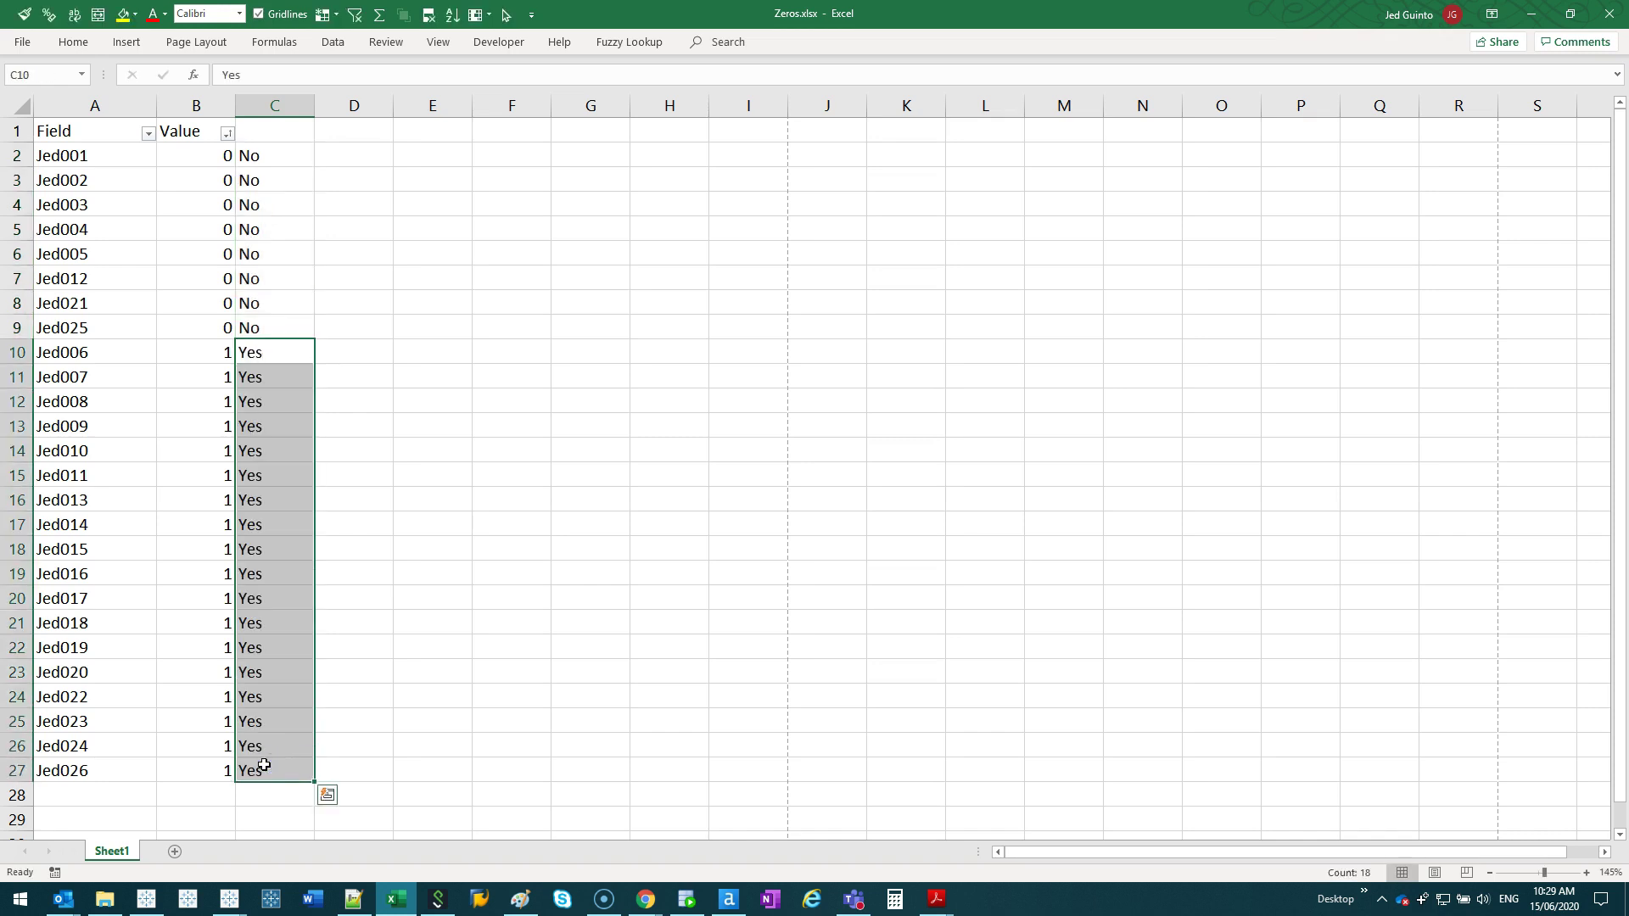
{"action": "left_click", "coordinate": [294, 127]}
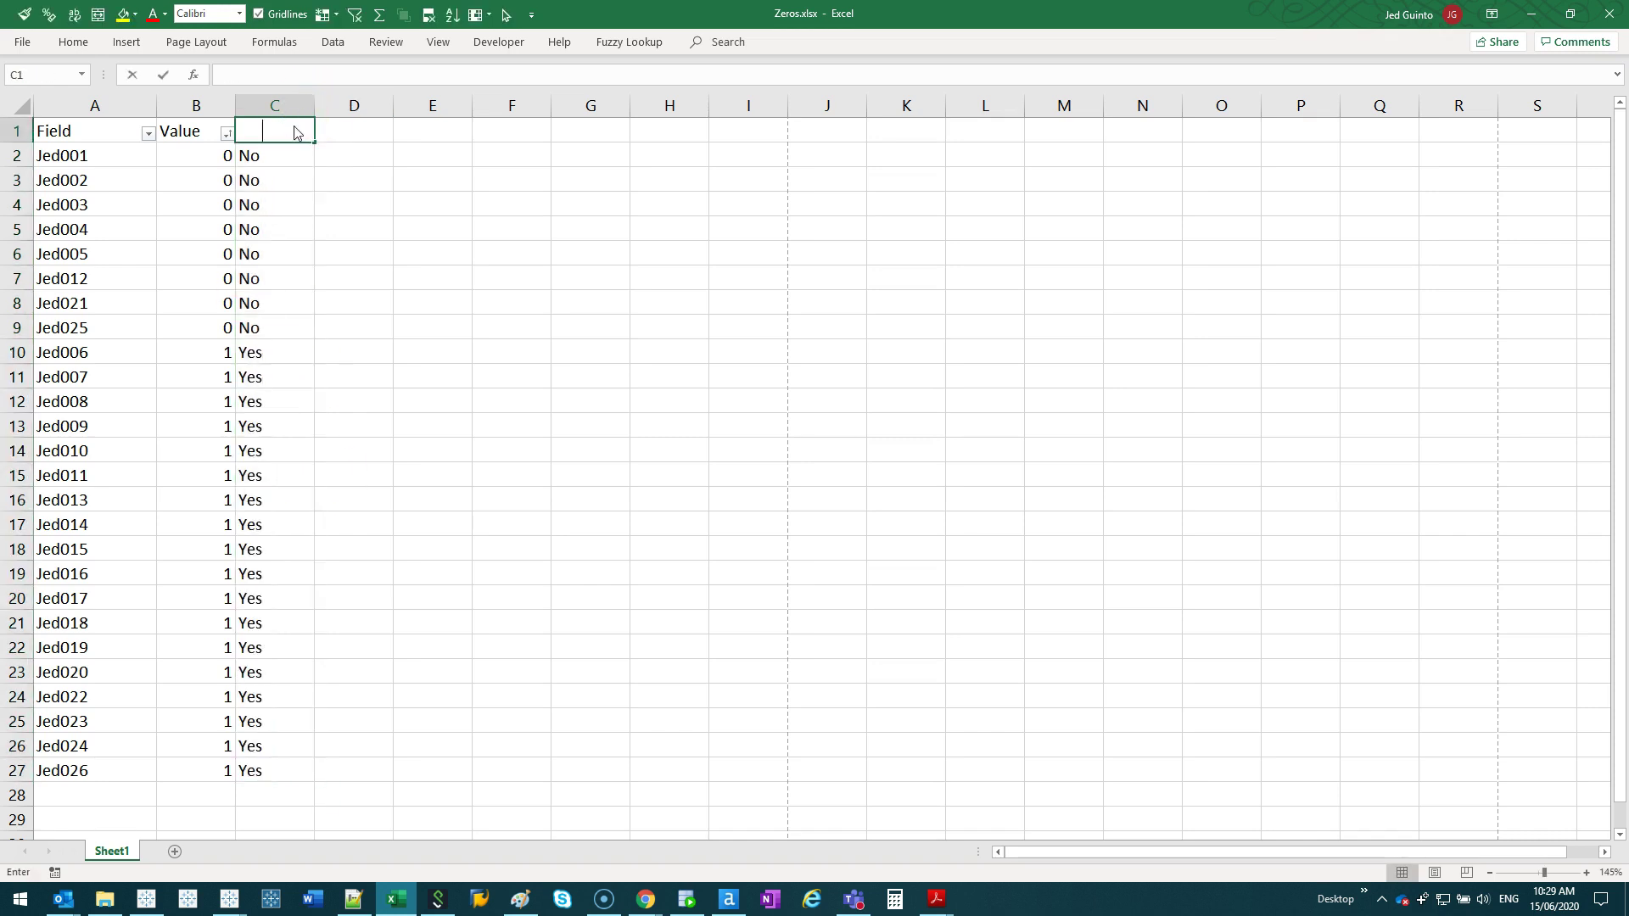
{"action": "type", "text": "Yes/No"}
{"action": "left_click", "coordinate": [347, 347]}
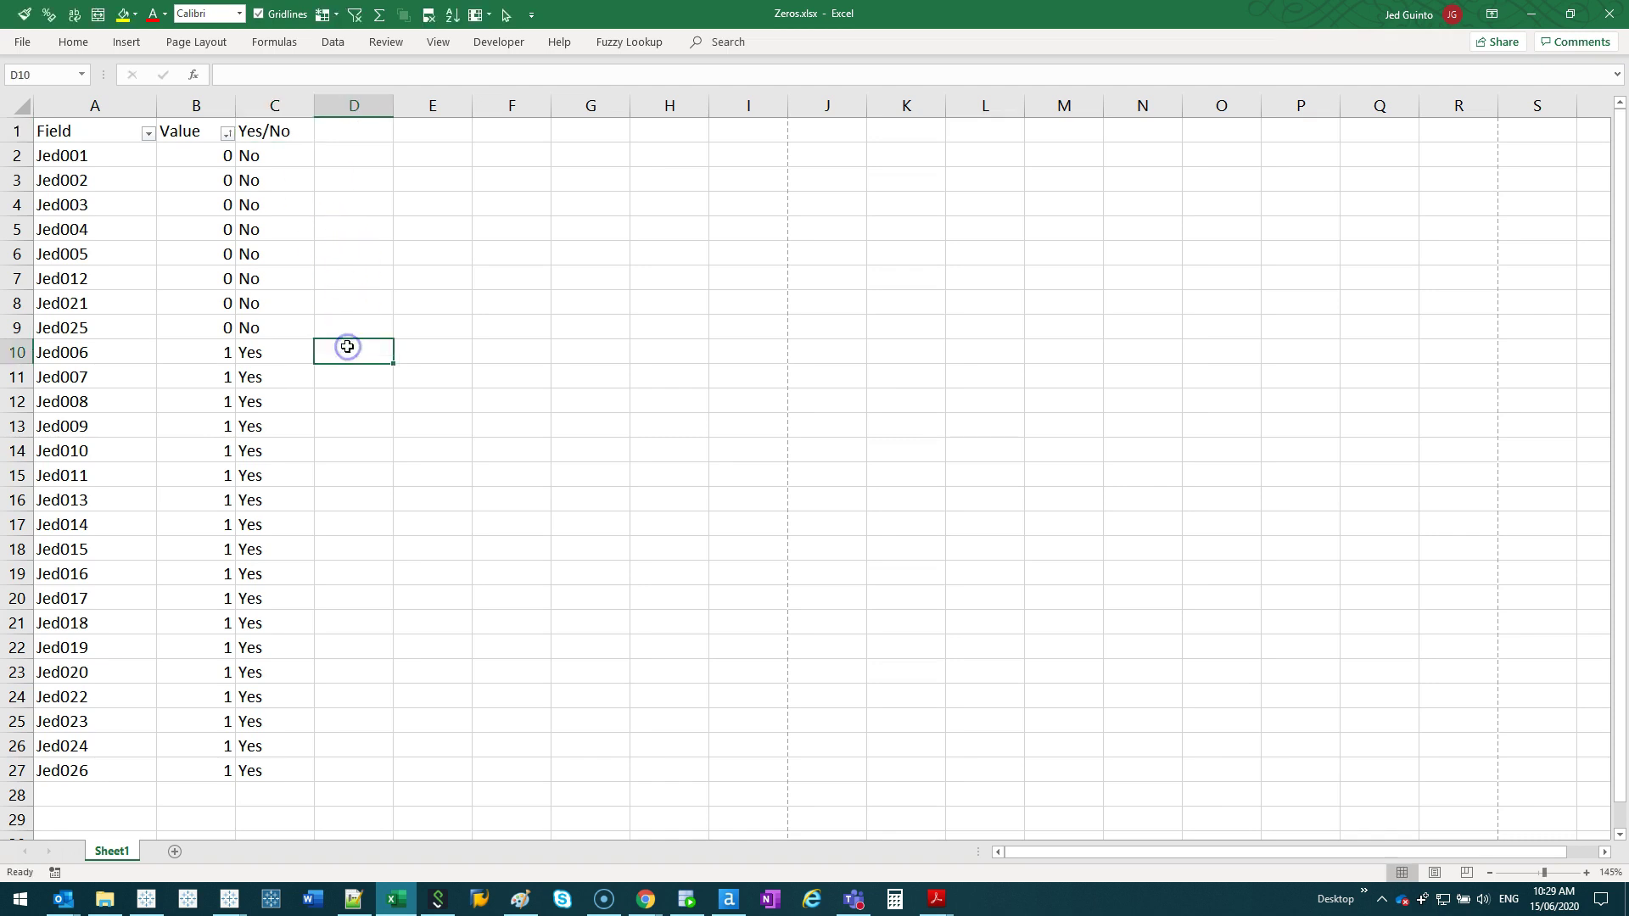
- Maximize Tableau Book5 and refresh the Sheet1 (Zeros) data source to pick up Yes/No
{"action": "mouse_move", "coordinate": [229, 898]}
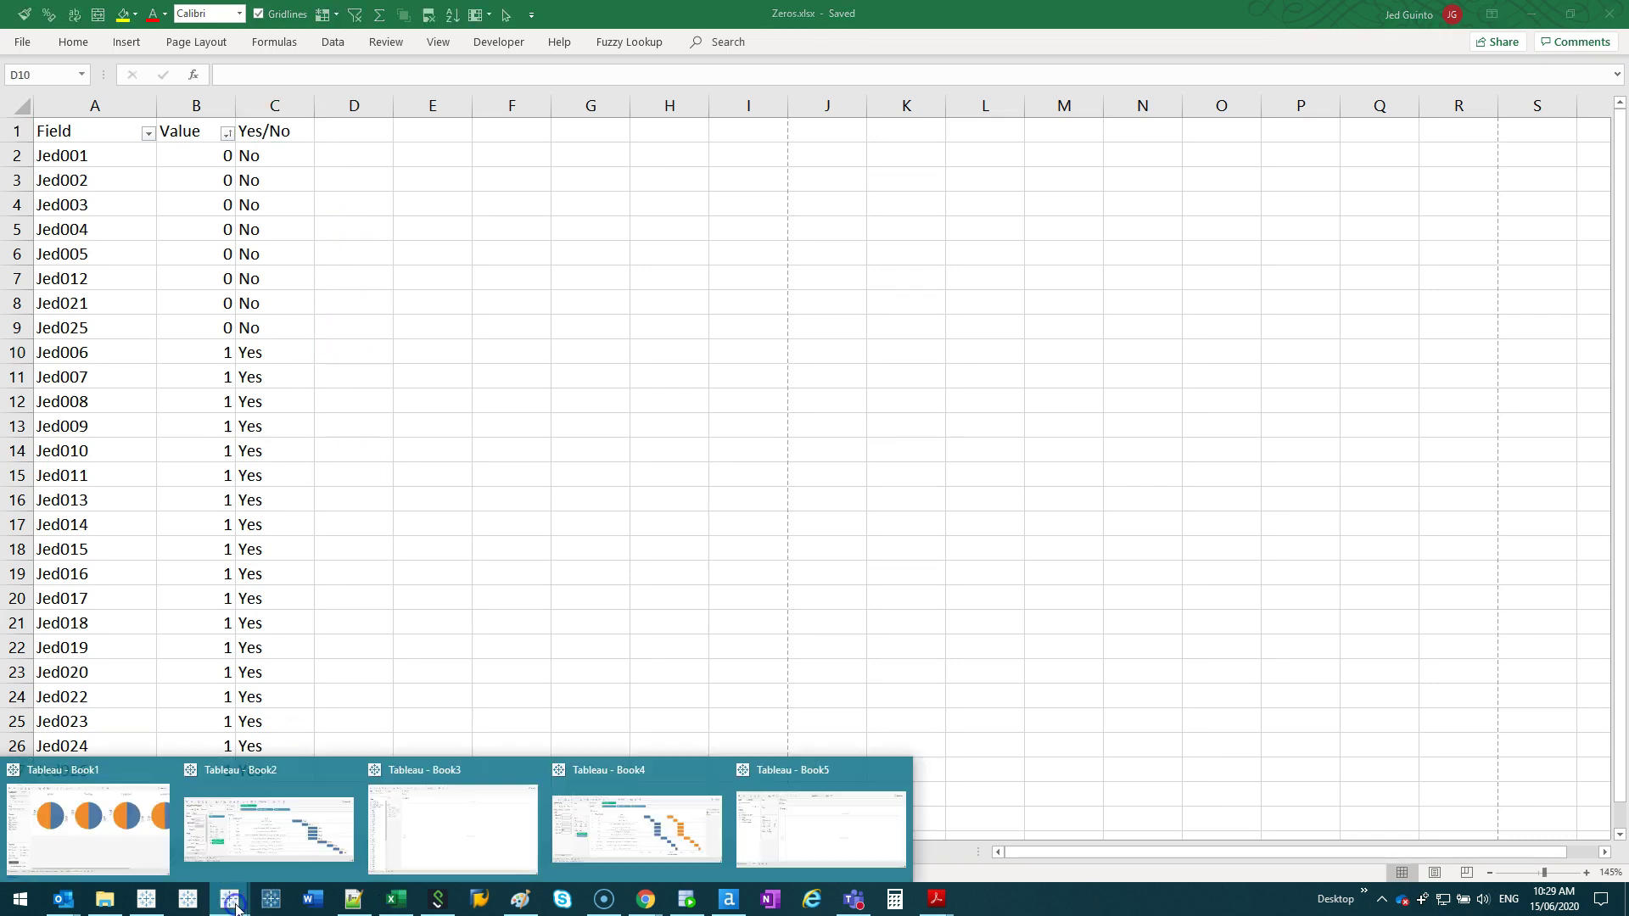
{"action": "left_click", "coordinate": [851, 821]}
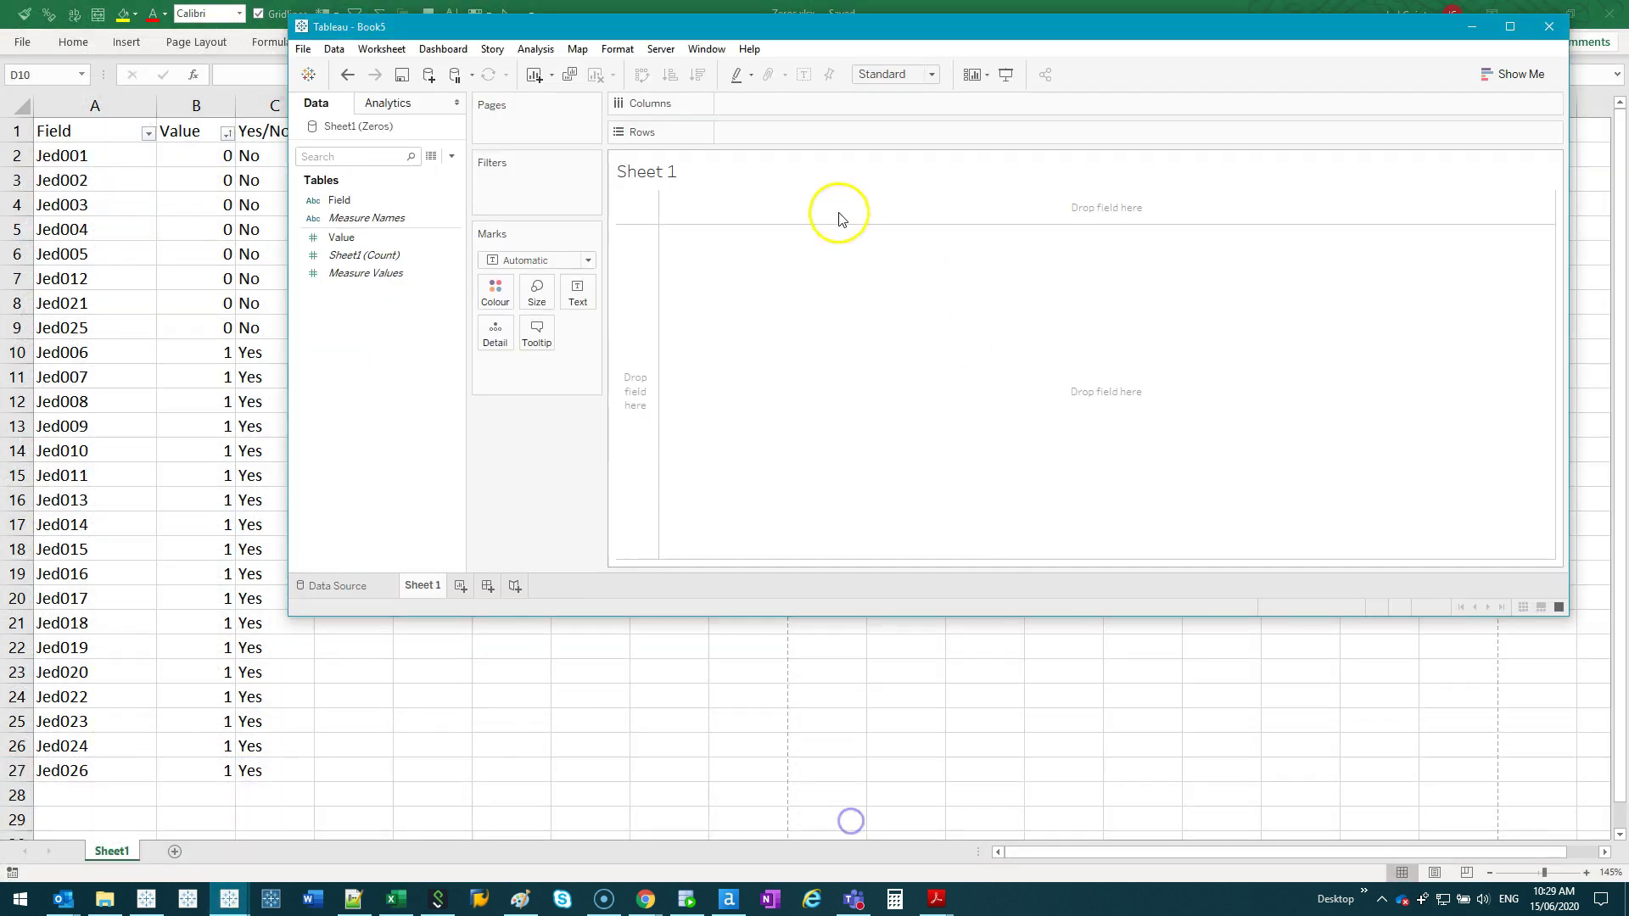
{"action": "left_click", "coordinate": [1511, 26]}
{"action": "right_click", "coordinate": [80, 106]}
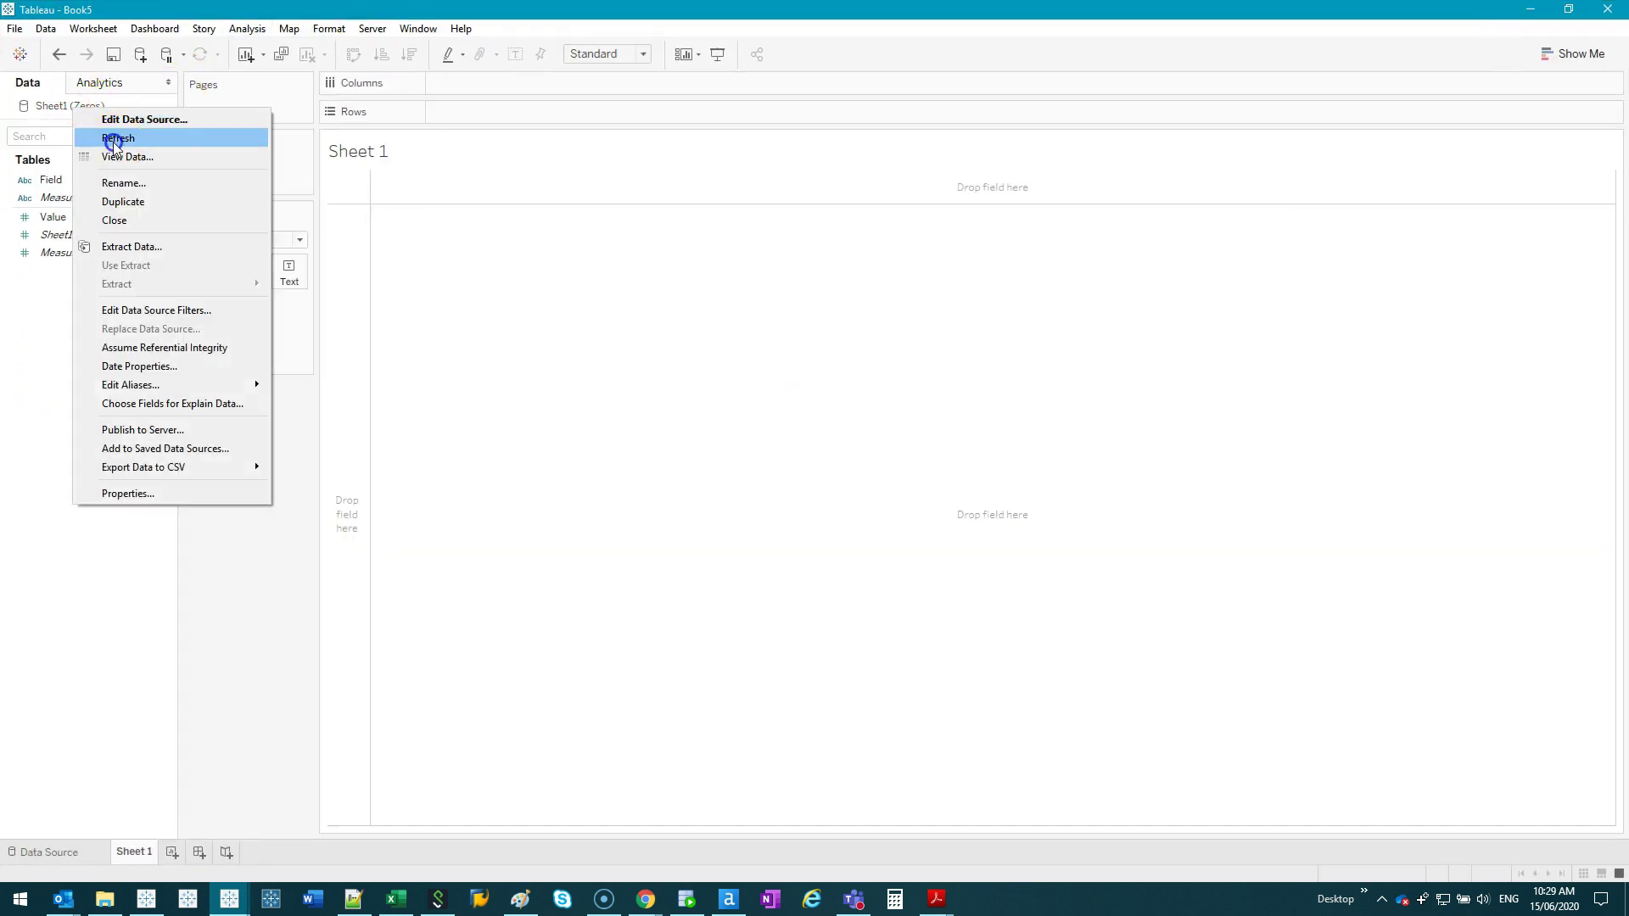
{"action": "left_click", "coordinate": [109, 139]}
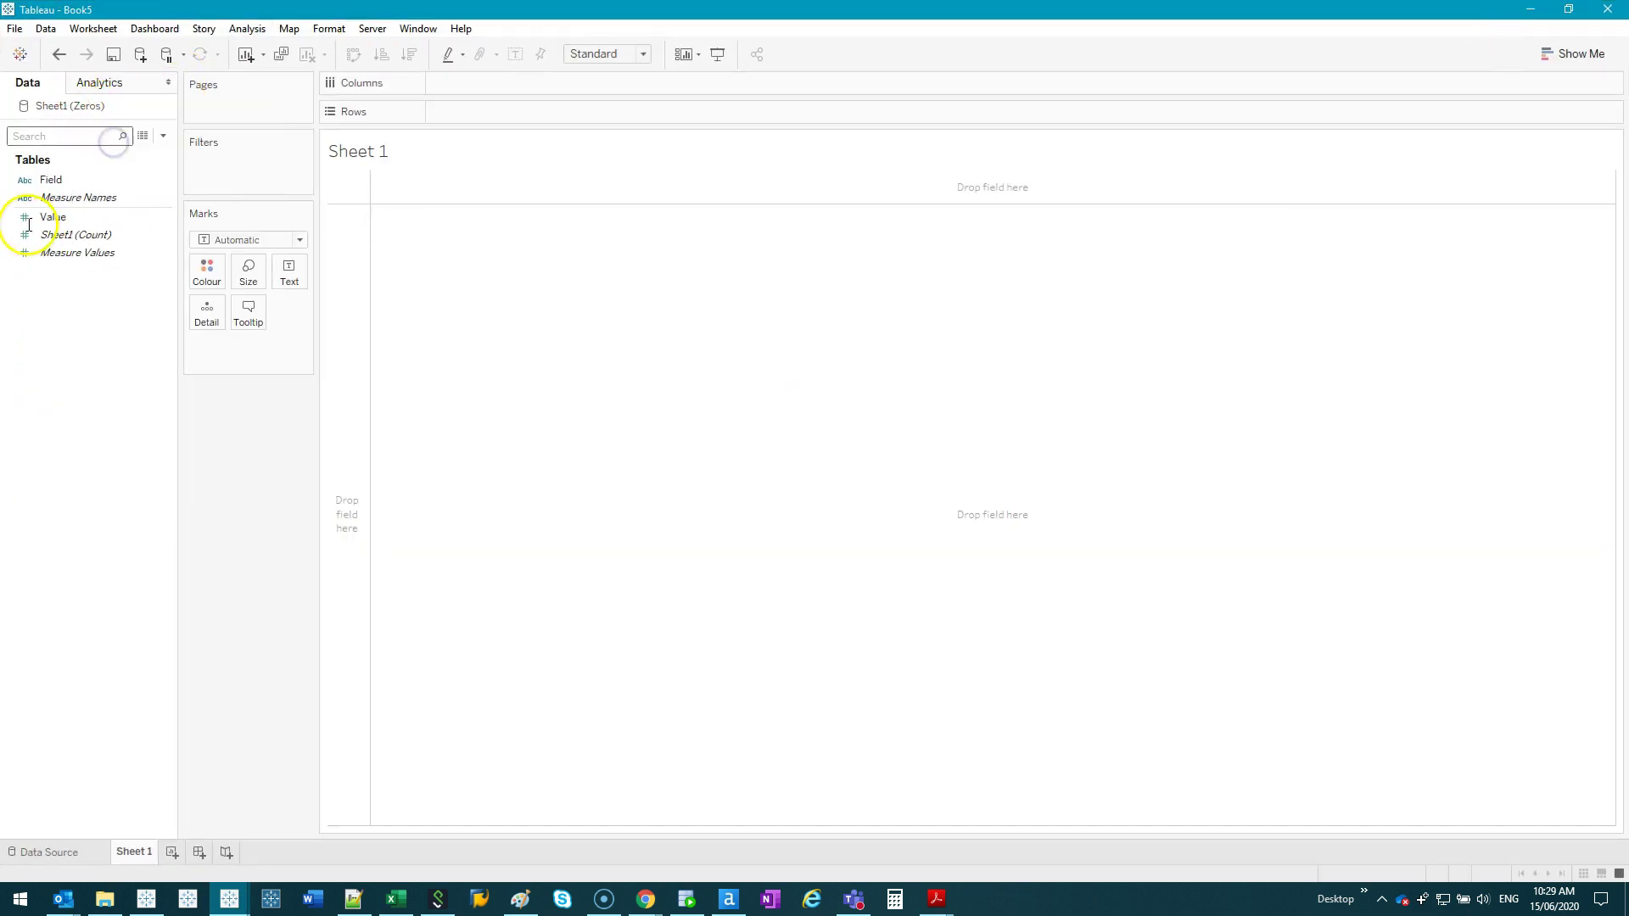
- View the underlying data and inspect the Field, Yes/No and Value cells of the 26 rows
{"action": "left_click", "coordinate": [51, 180]}
{"action": "left_click", "coordinate": [138, 139]}
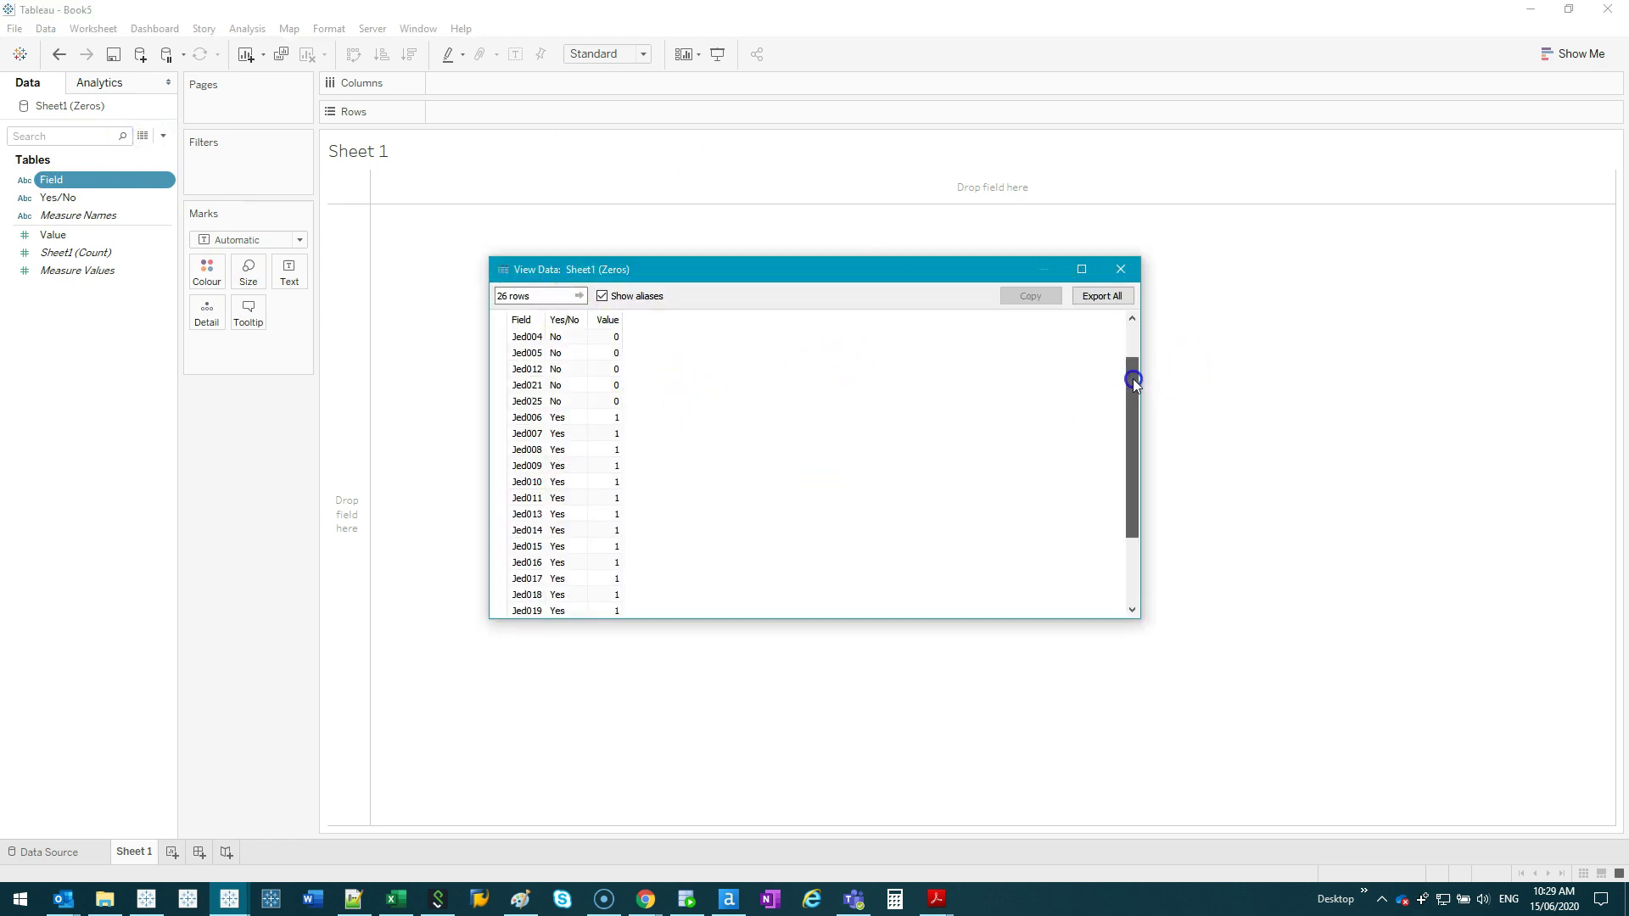
{"action": "left_click_drag", "start_coordinate": [533, 360], "coordinate": [538, 445]}
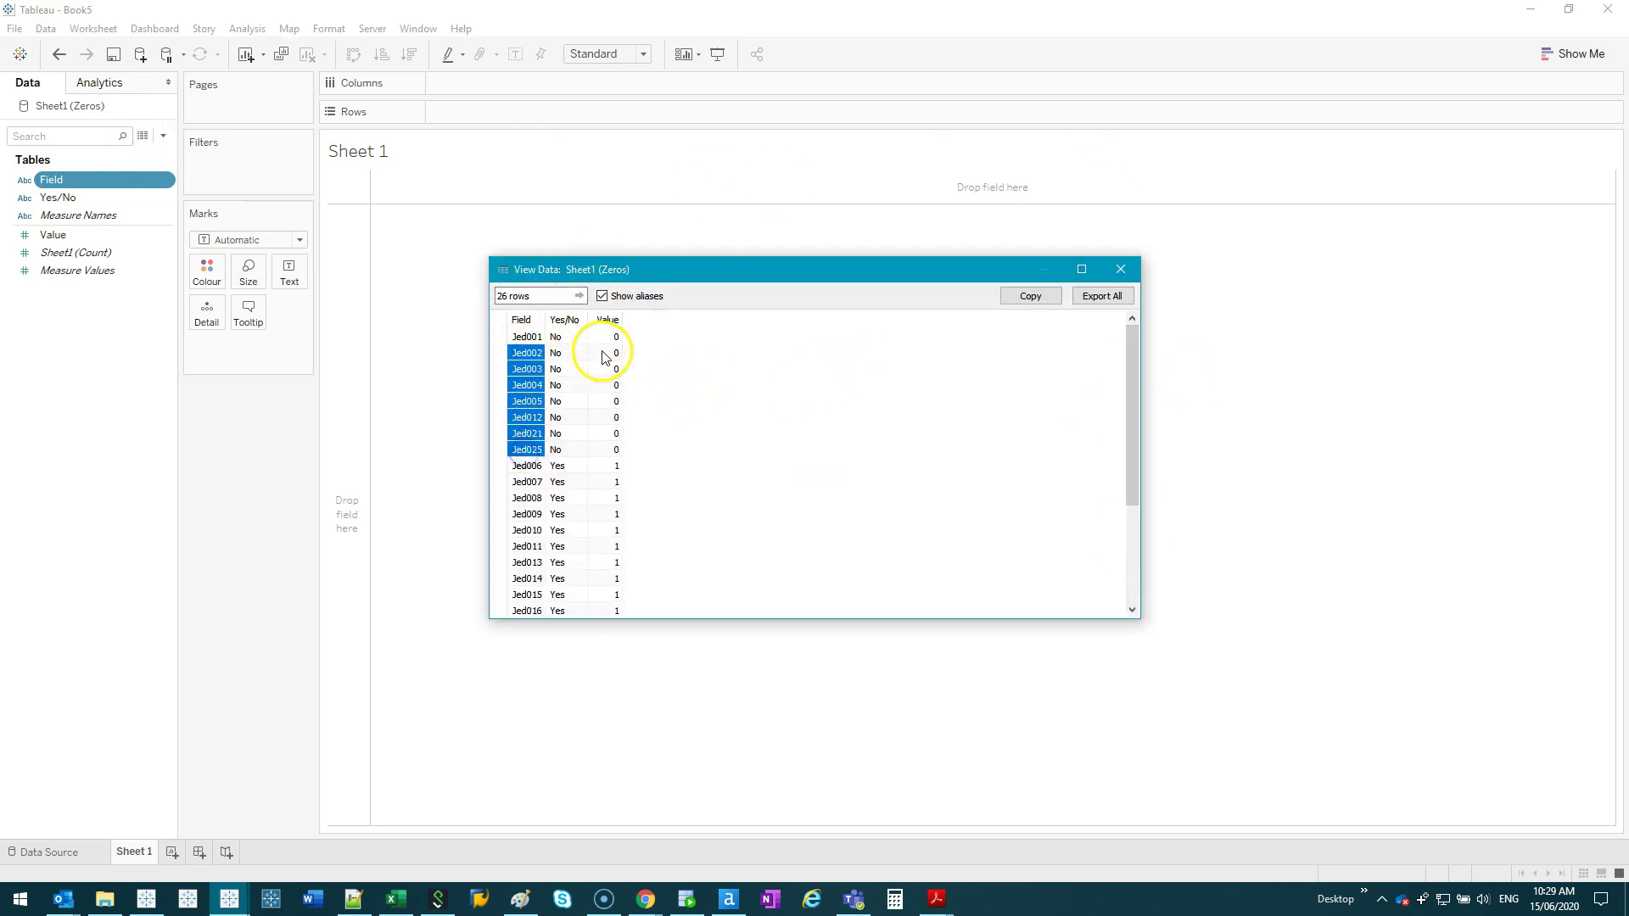
{"action": "left_click_drag", "start_coordinate": [607, 353], "coordinate": [611, 516]}
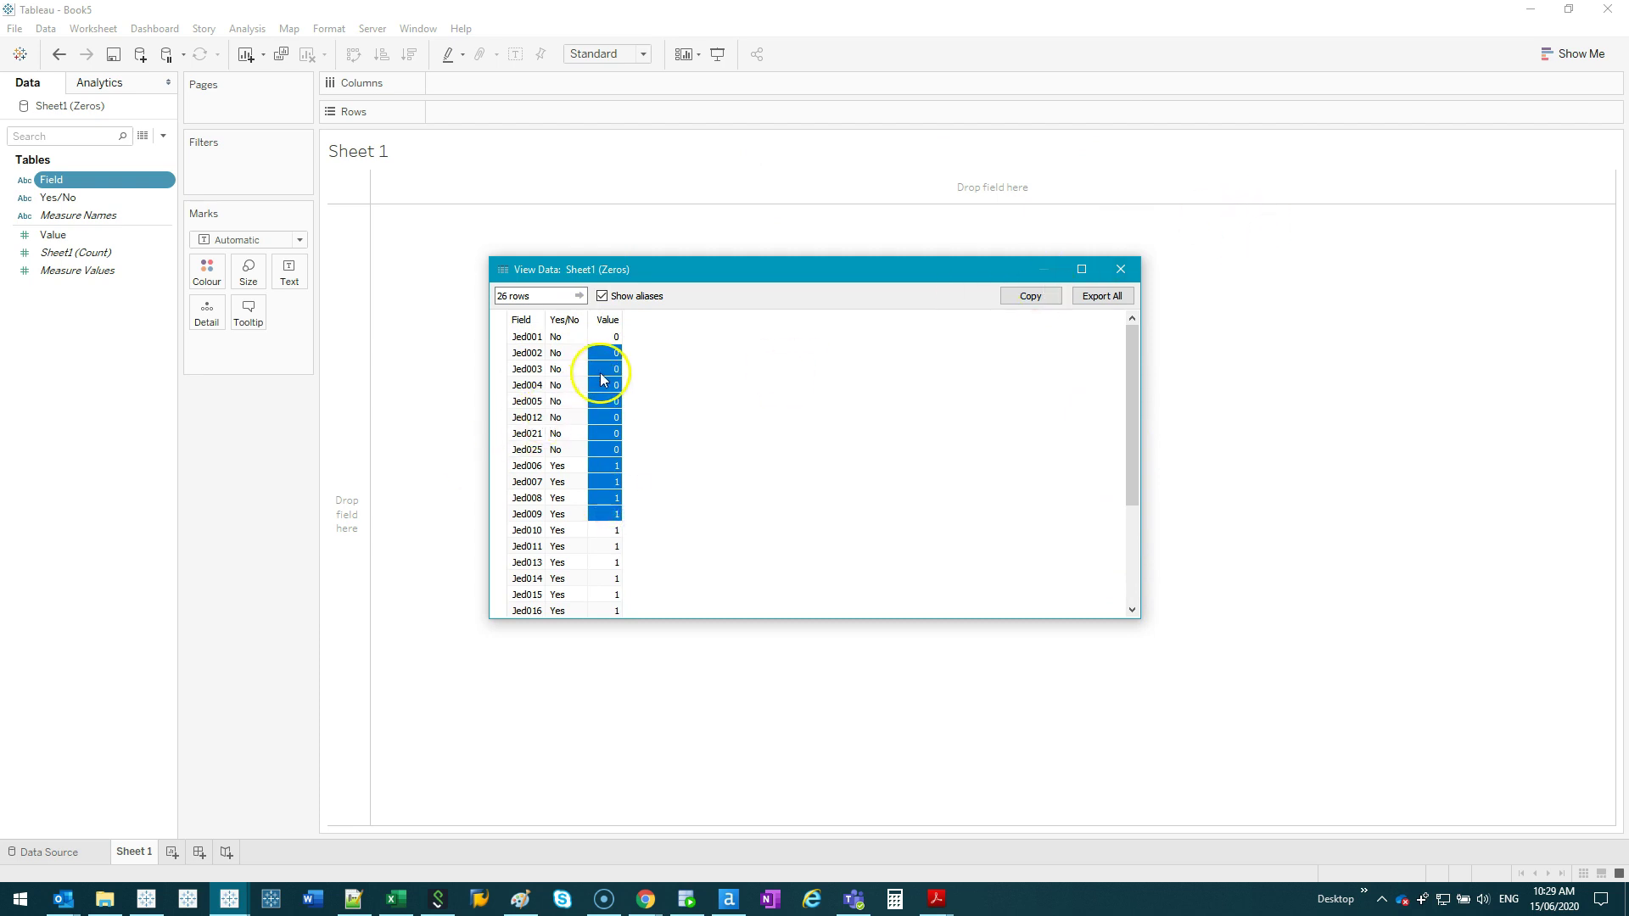
{"action": "left_click", "coordinate": [603, 385]}
{"action": "left_click", "coordinate": [604, 433]}
{"action": "left_click", "coordinate": [606, 481]}
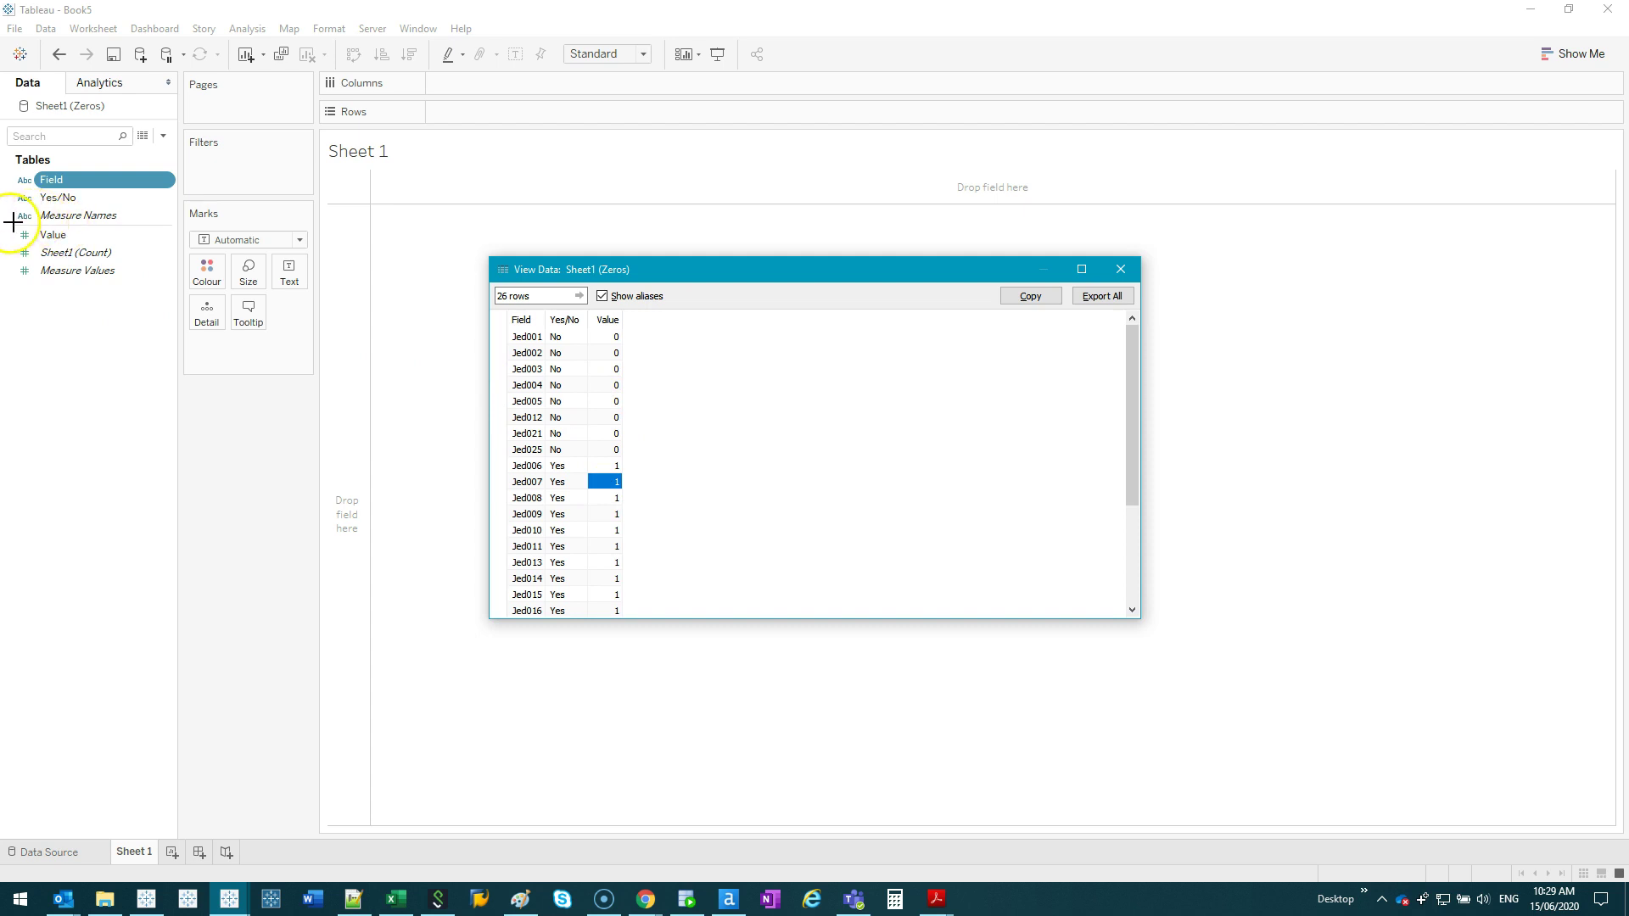
{"action": "left_click_drag", "start_coordinate": [12, 223], "coordinate": [183, 229]}
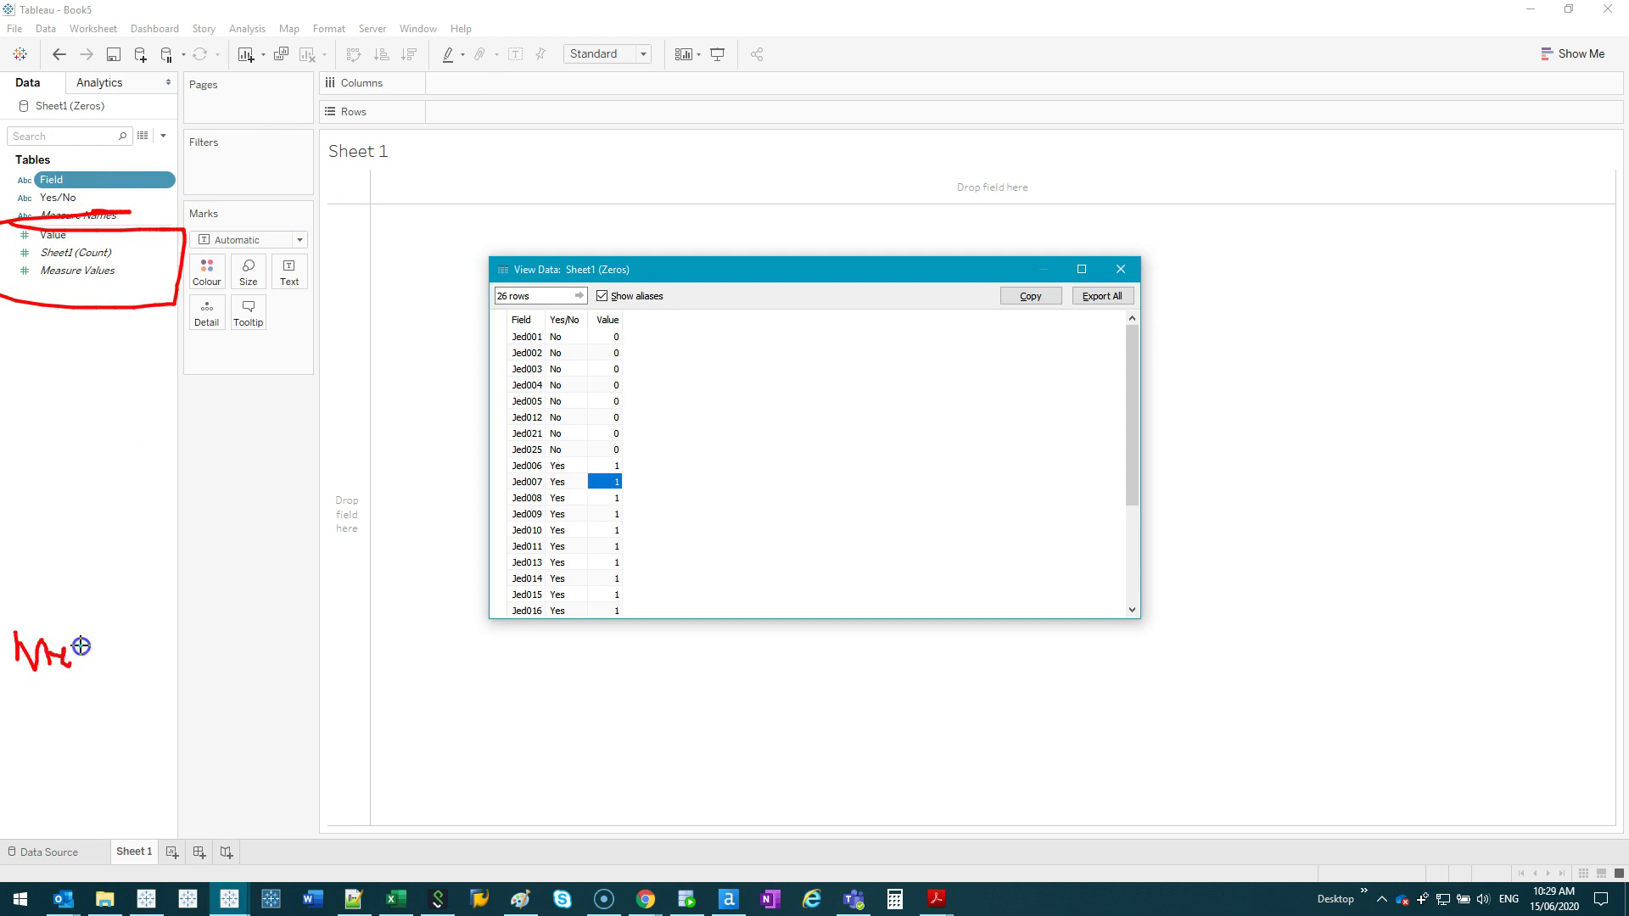
{"action": "left_click_drag", "start_coordinate": [27, 749], "coordinate": [116, 746]}
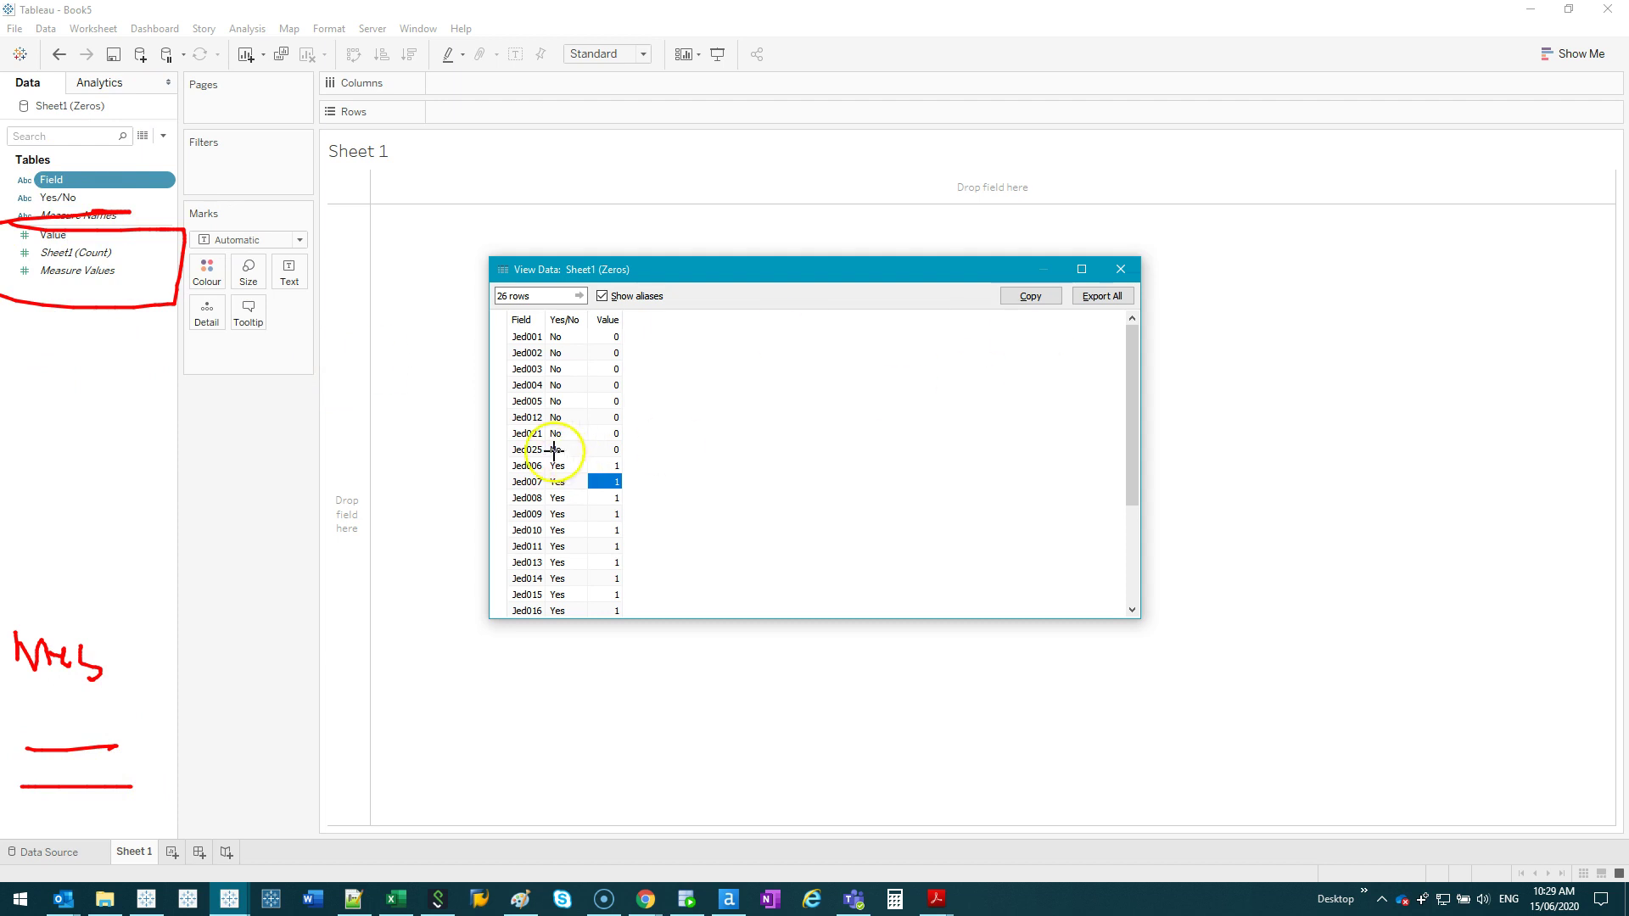
{"action": "key", "text": "Escape"}
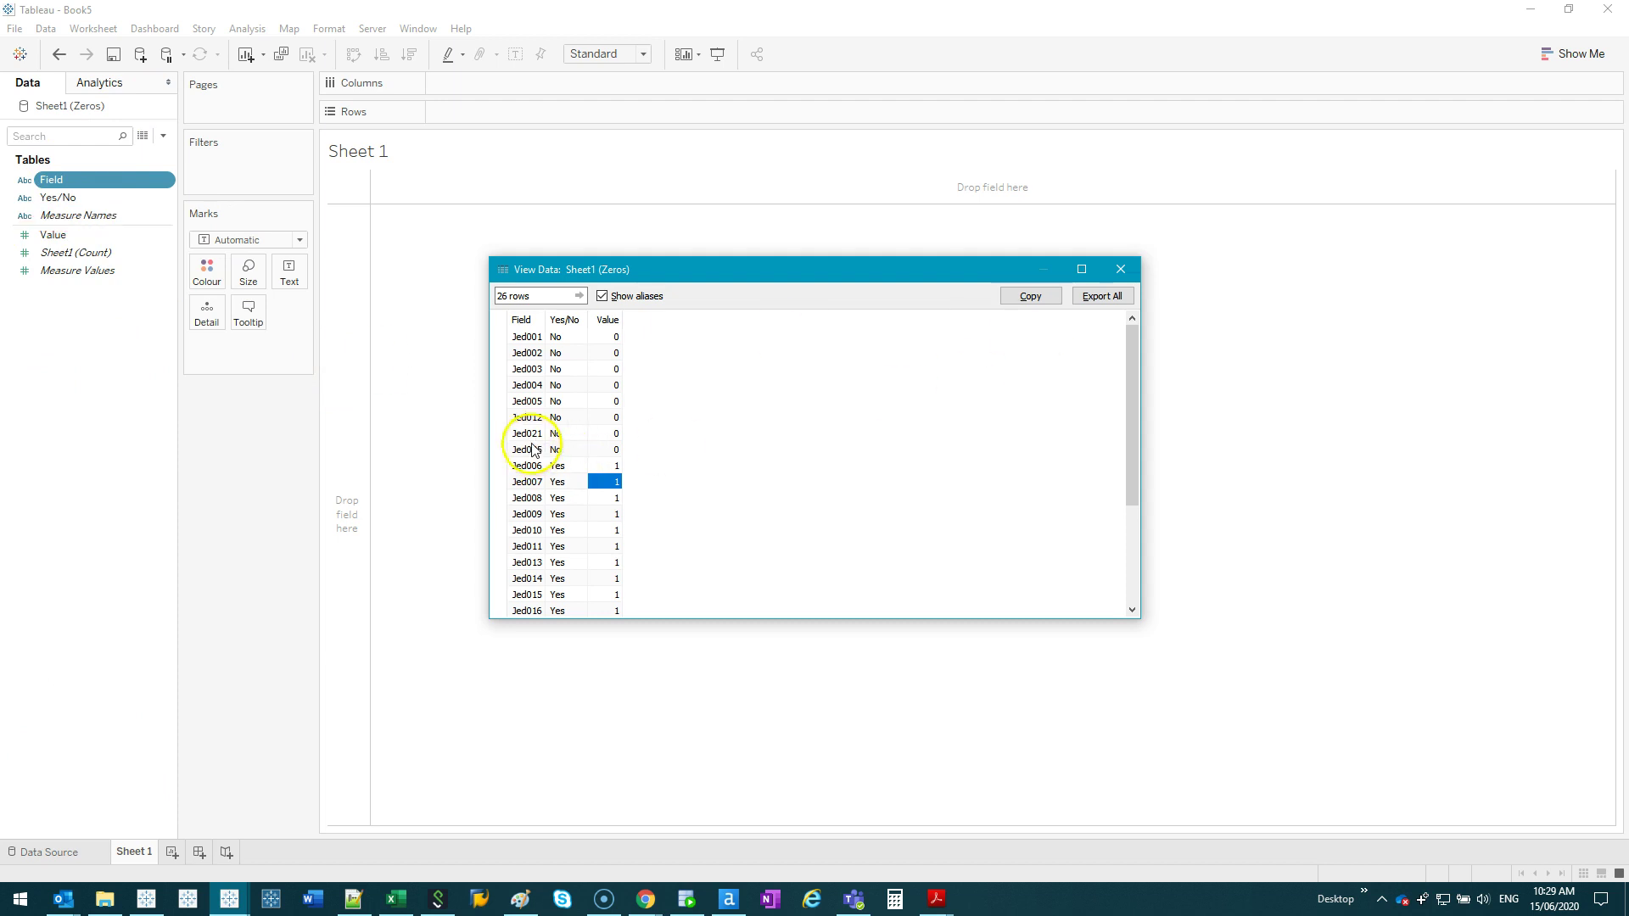
- Close the data viewer, plot SUM(Value) as a bar, and split it by Yes/No (Yes 18, No 0)
{"action": "left_click", "coordinate": [1120, 271]}
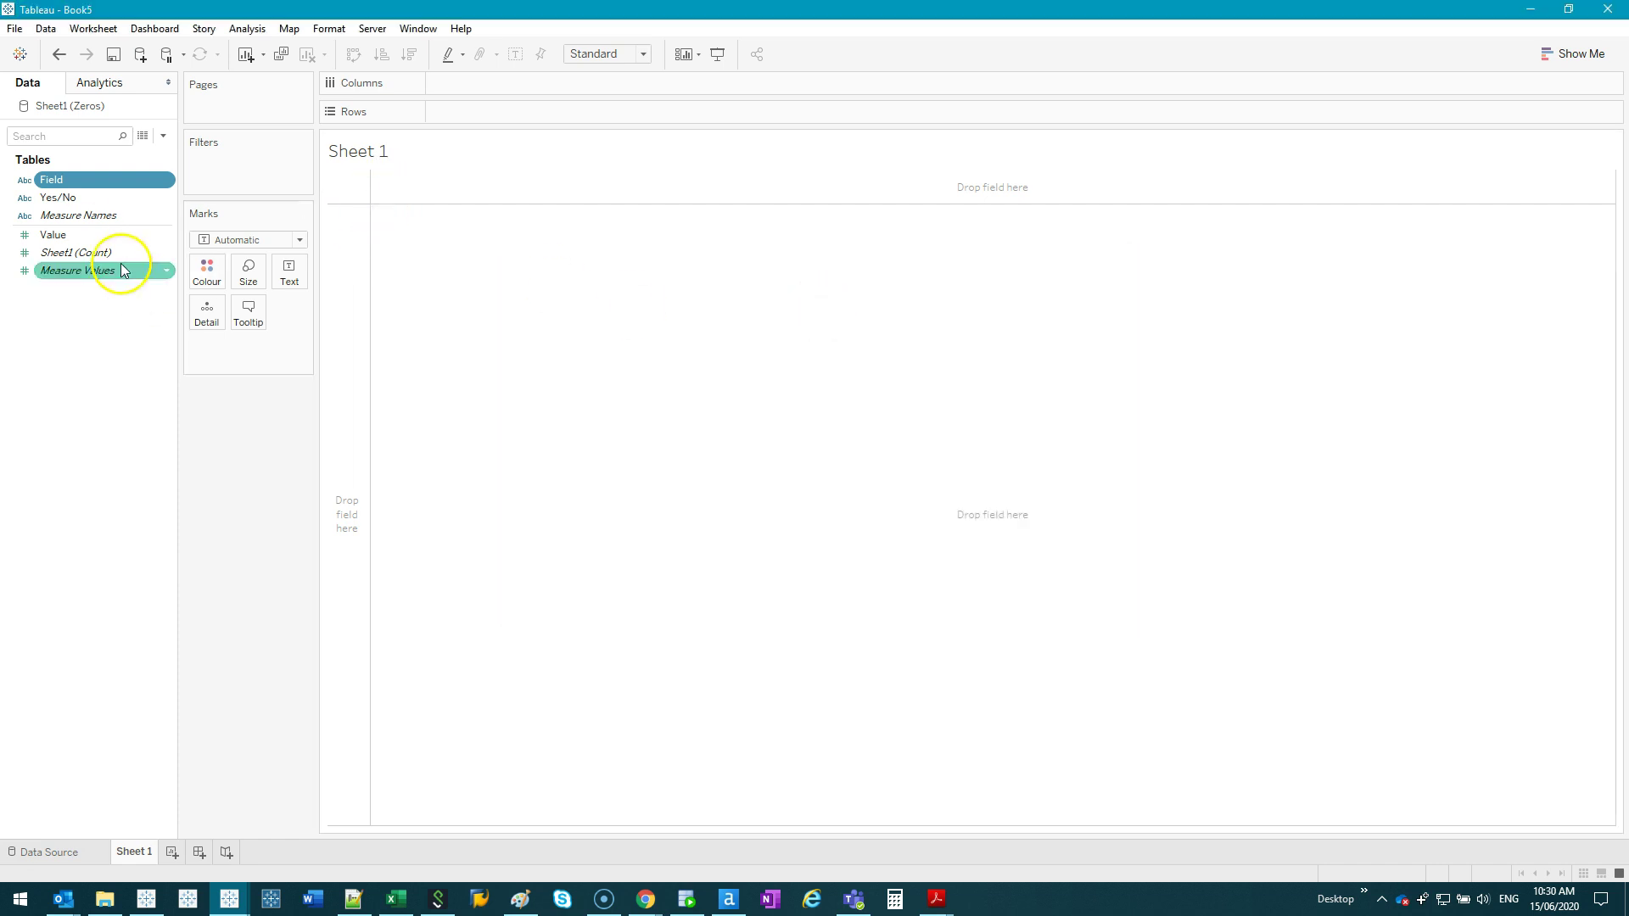
{"action": "double_click", "coordinate": [71, 240]}
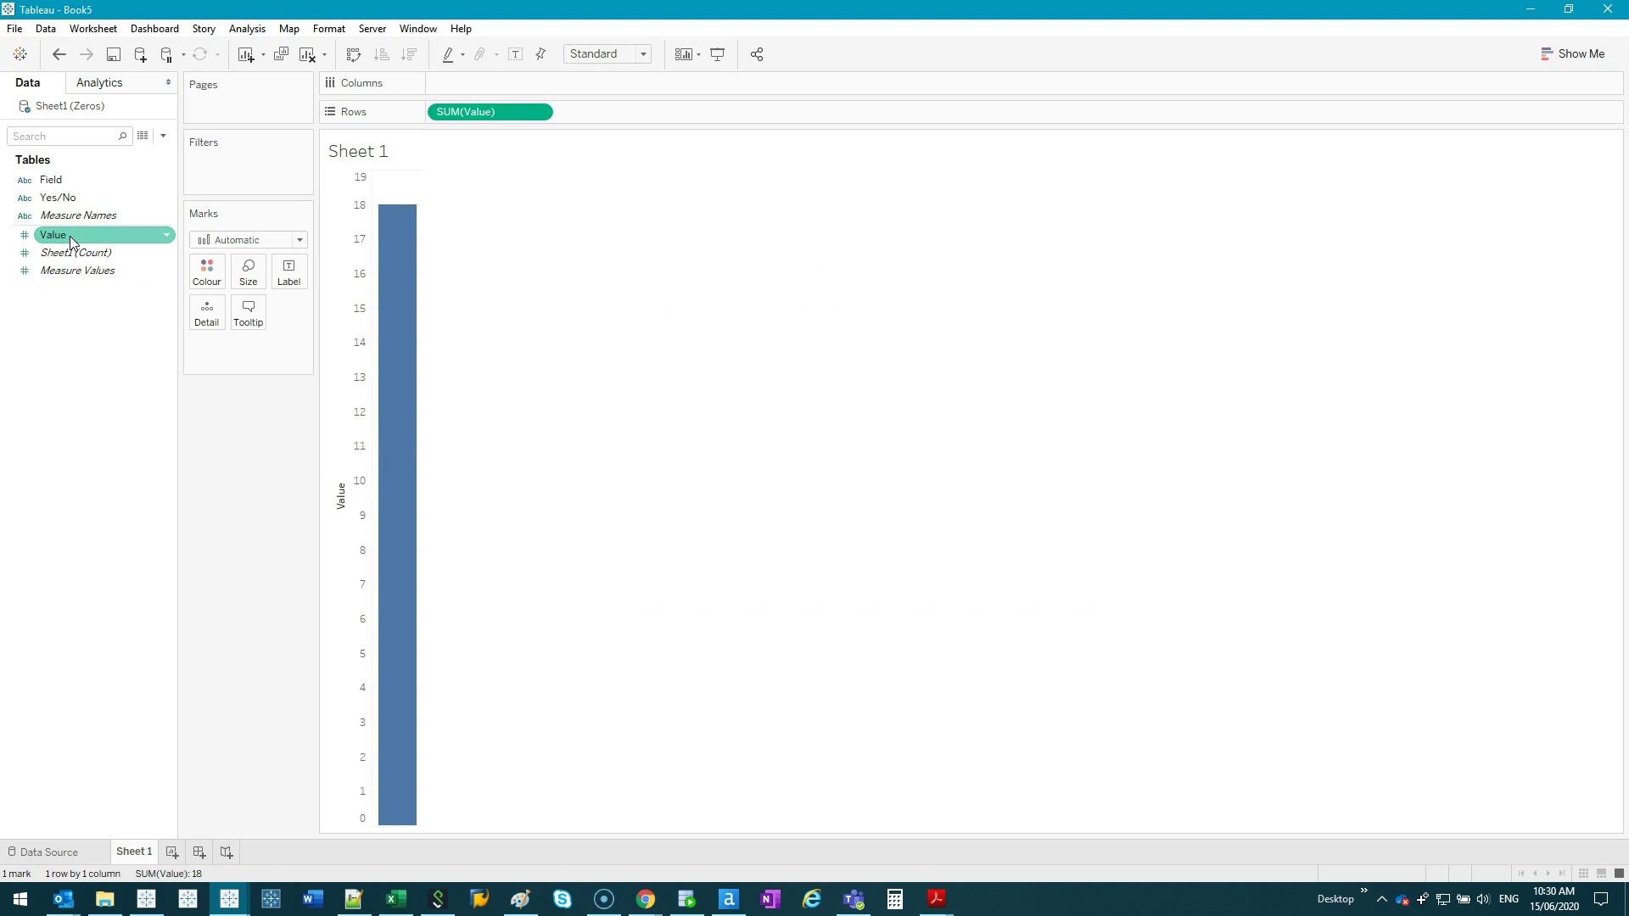
{"action": "left_click", "coordinate": [466, 272]}
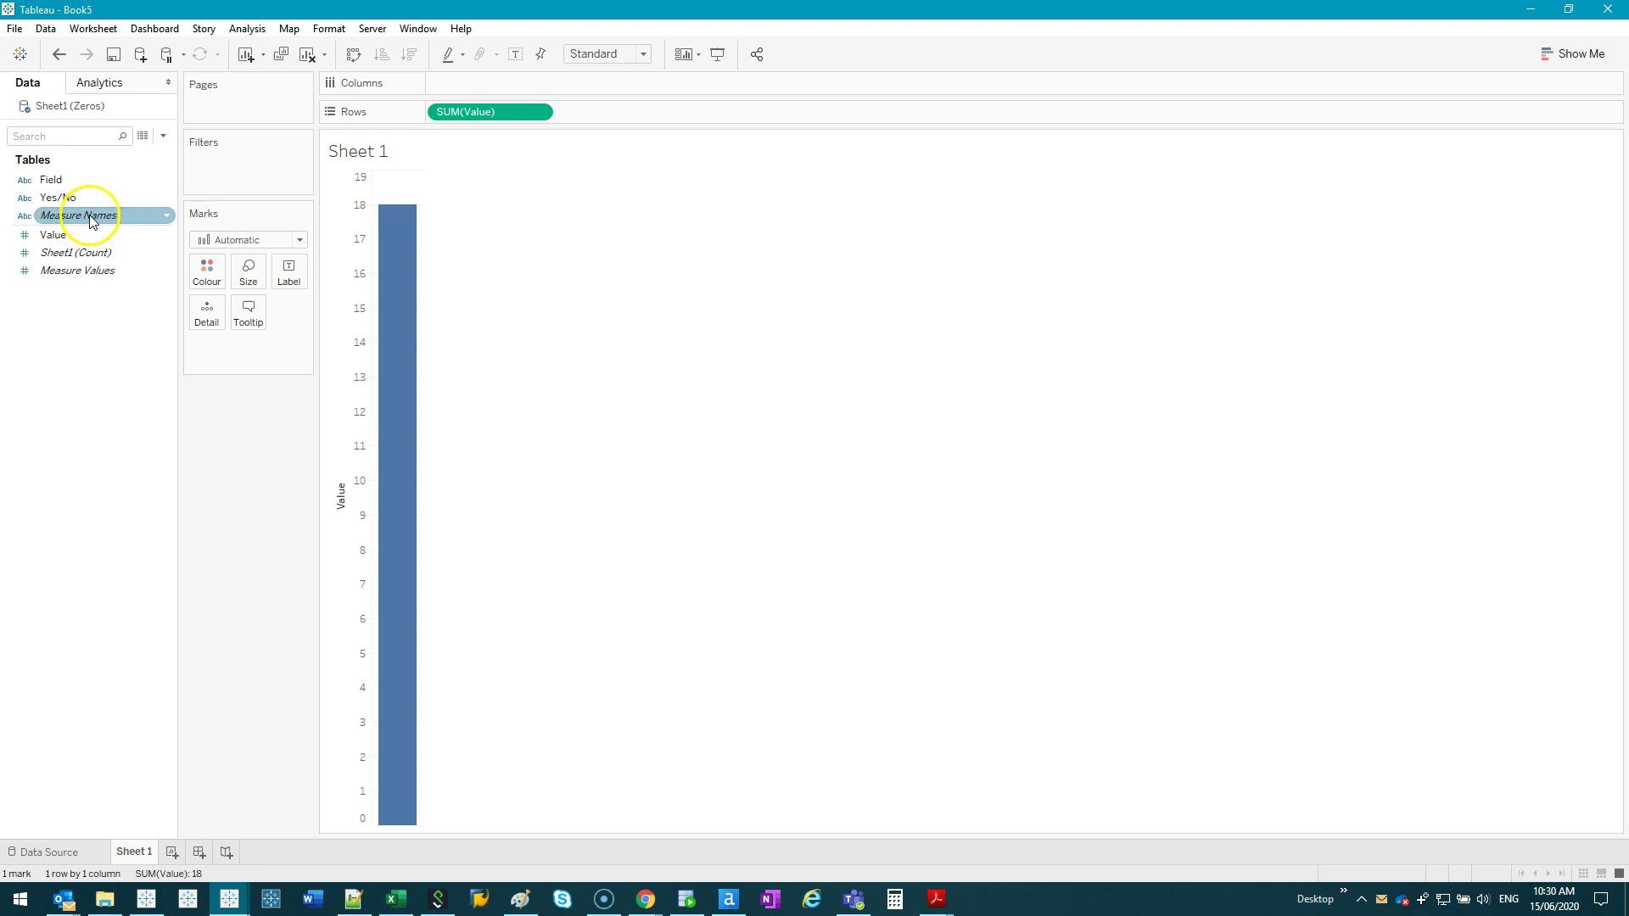
{"action": "left_click_drag", "start_coordinate": [56, 197], "coordinate": [582, 76]}
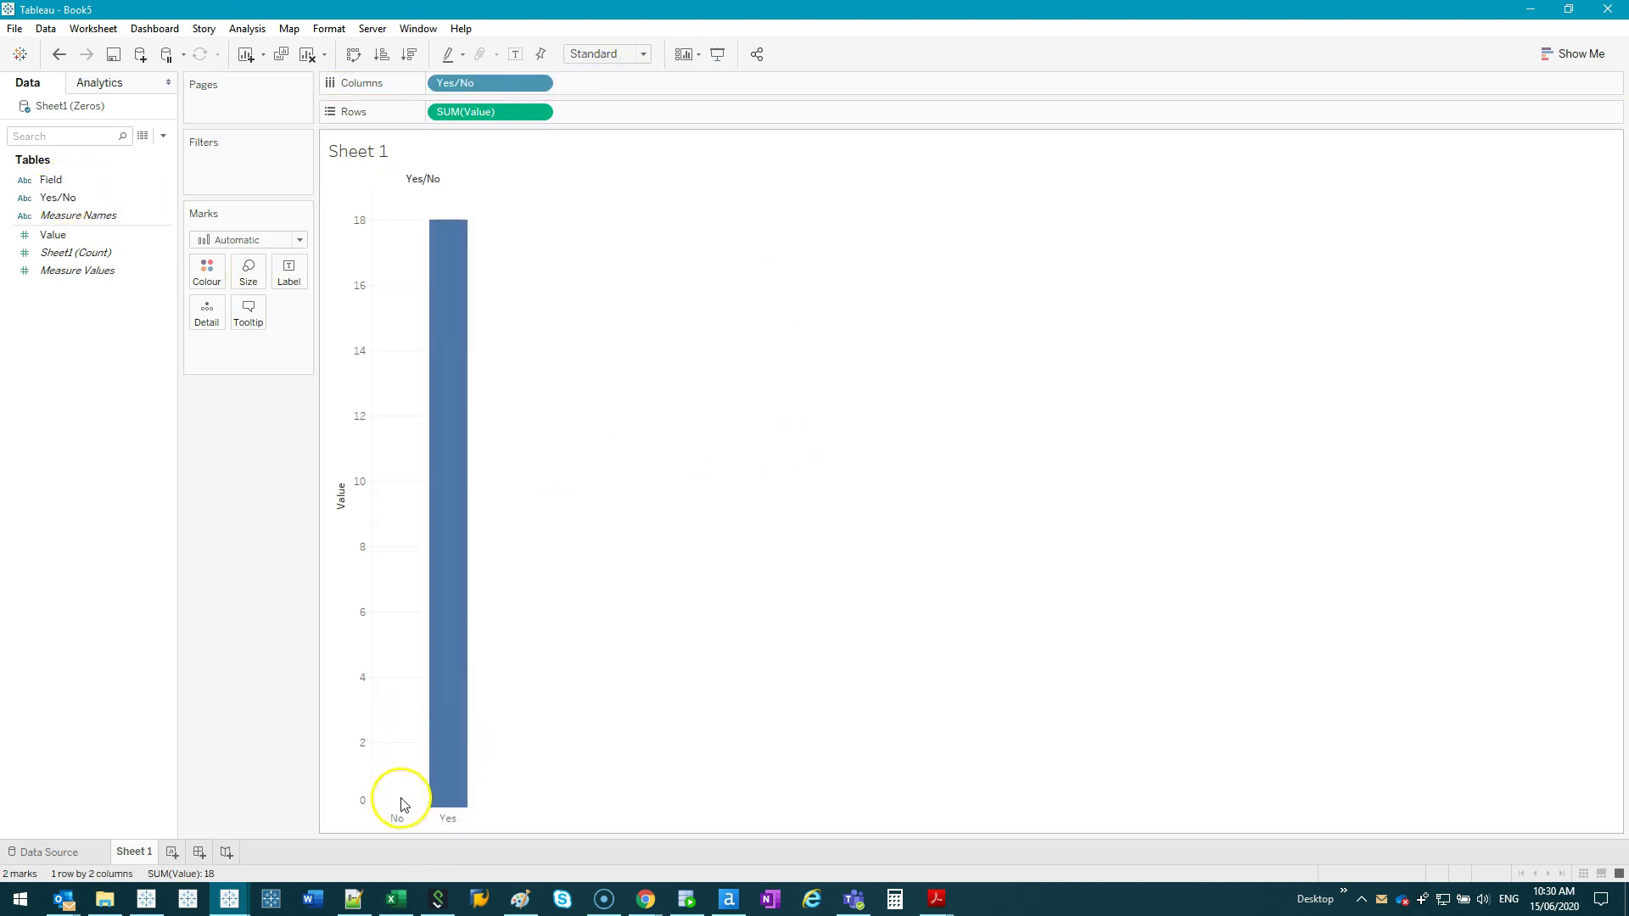
{"action": "mouse_move", "coordinate": [402, 813]}
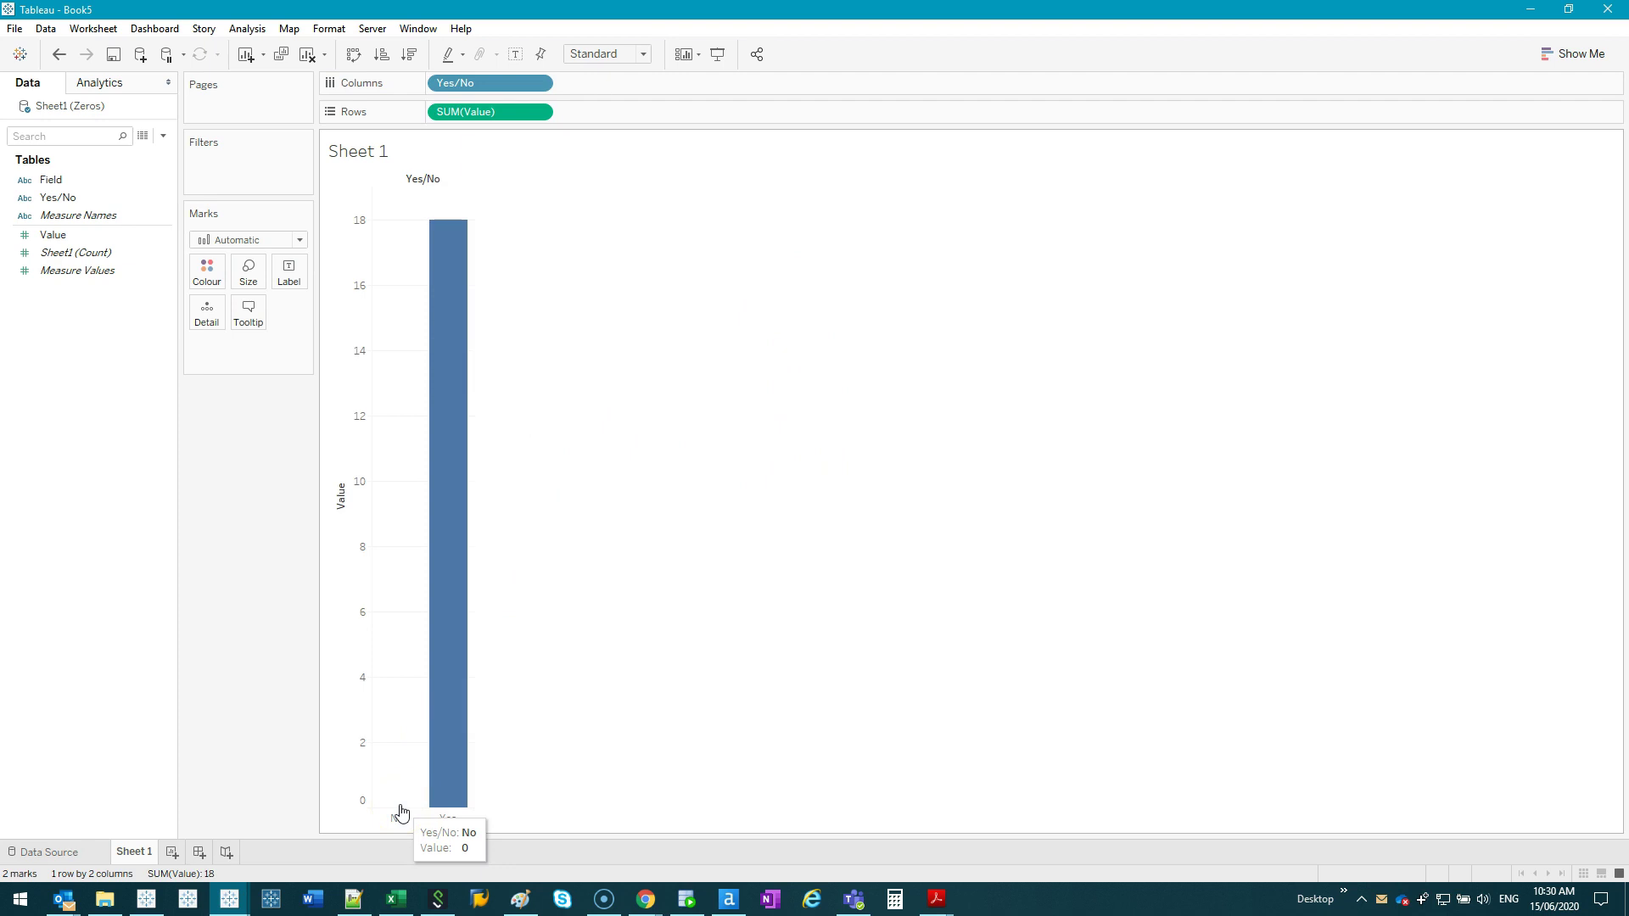
- Select the Yes cells C10:C27 (count 18) and the No cells C2:C9 in Excel, comparing against Tableau
{"action": "left_click", "coordinate": [396, 899]}
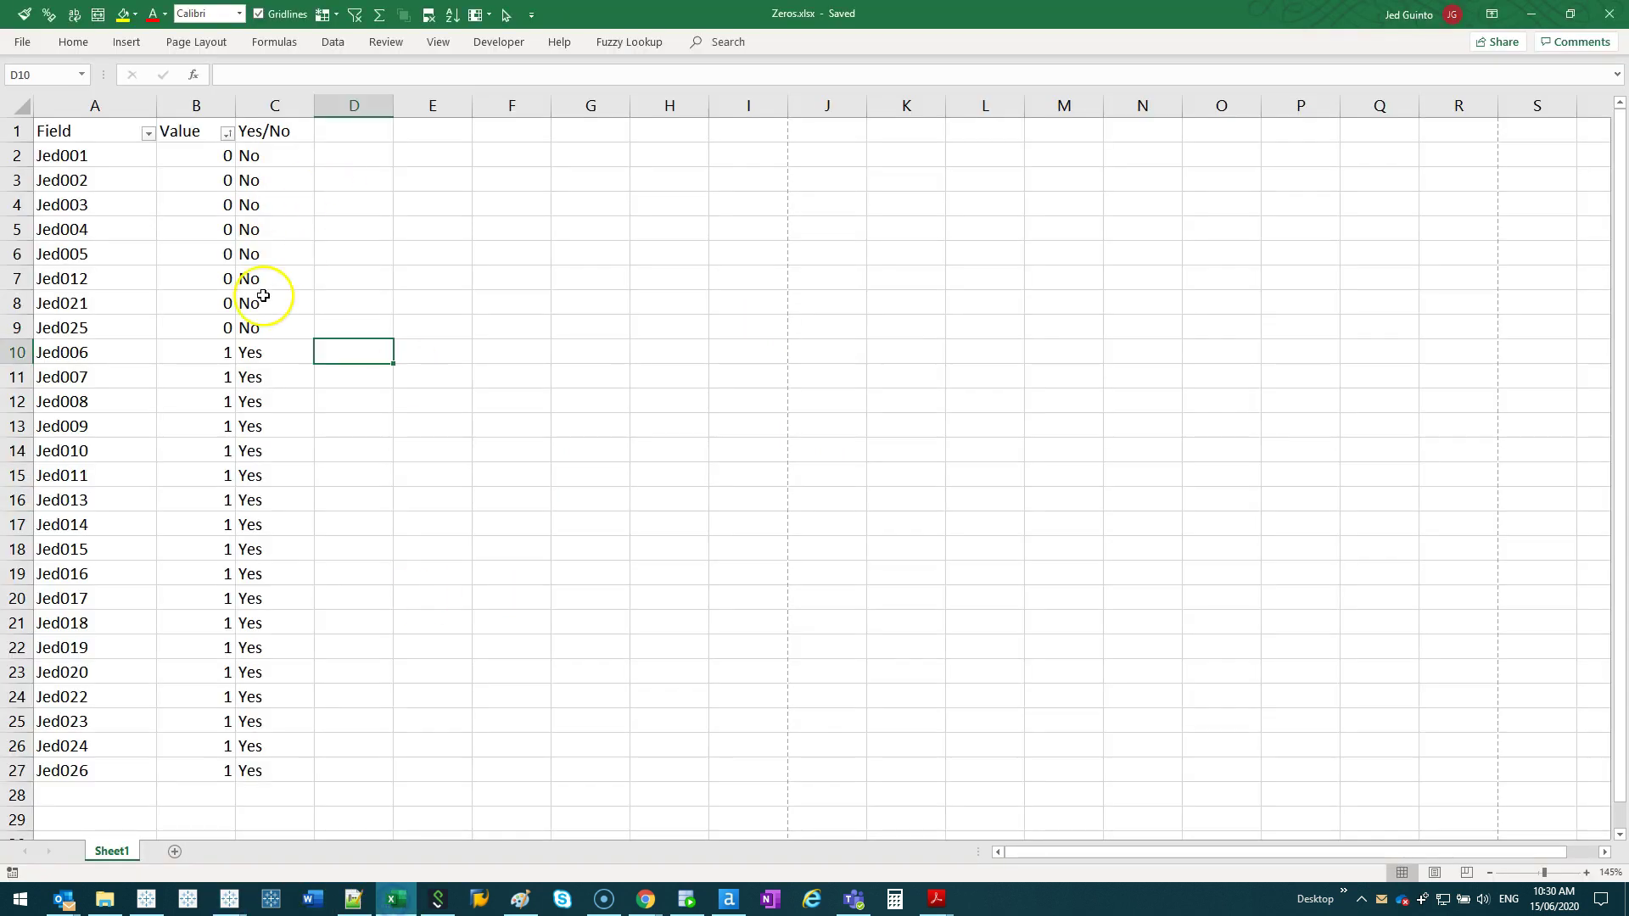
{"action": "left_click_drag", "start_coordinate": [274, 352], "coordinate": [280, 772]}
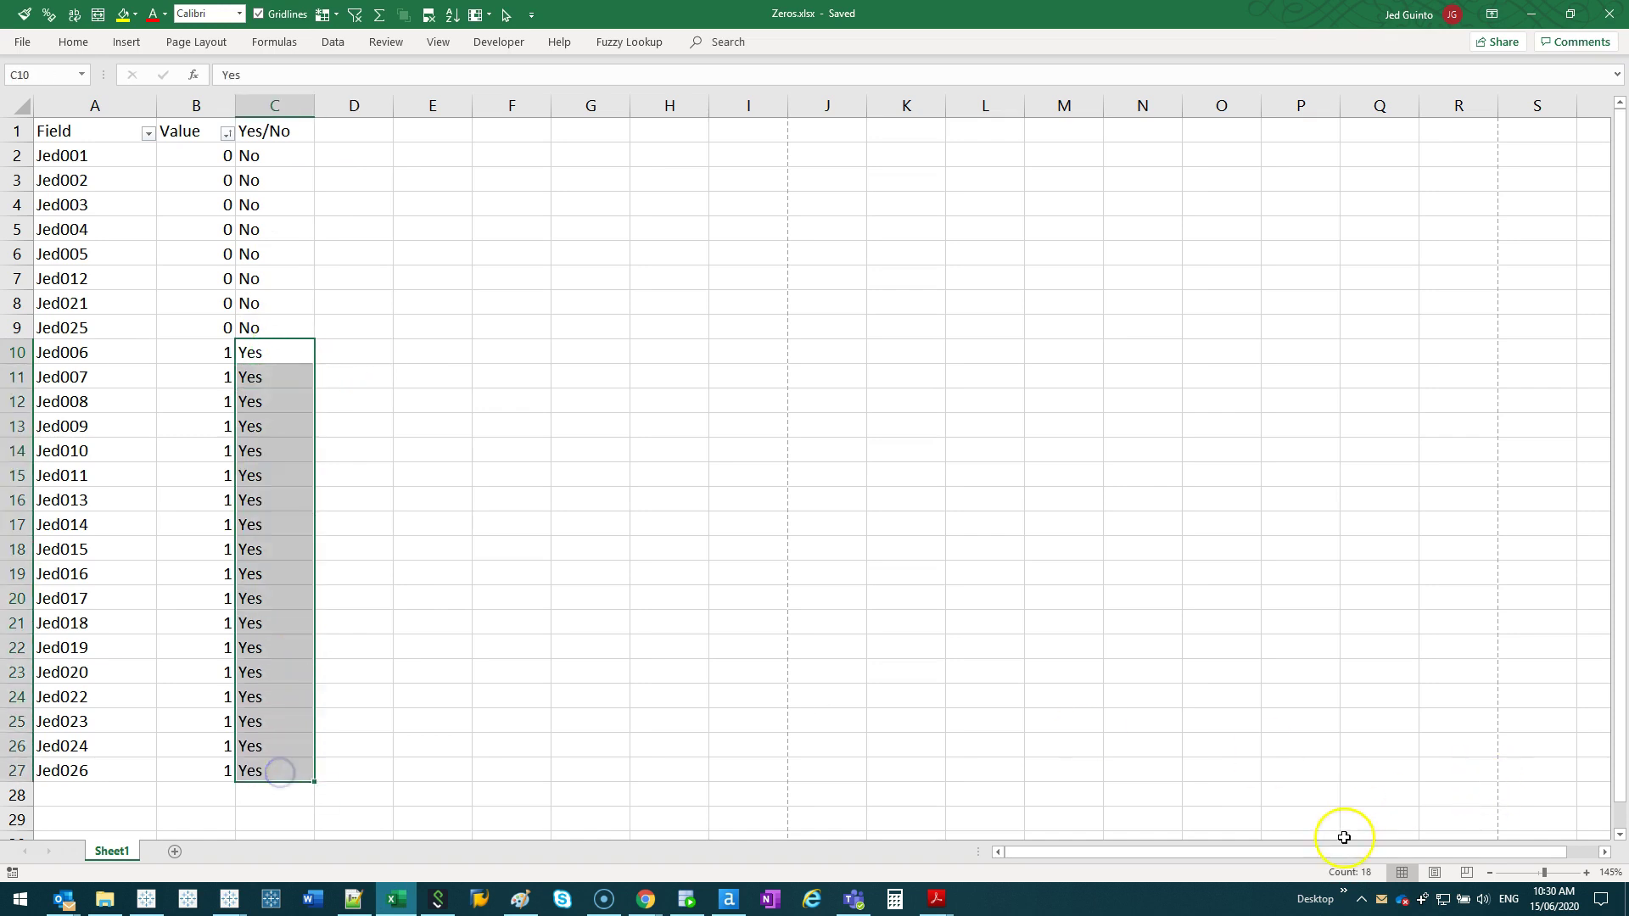
{"action": "left_click", "coordinate": [1531, 14]}
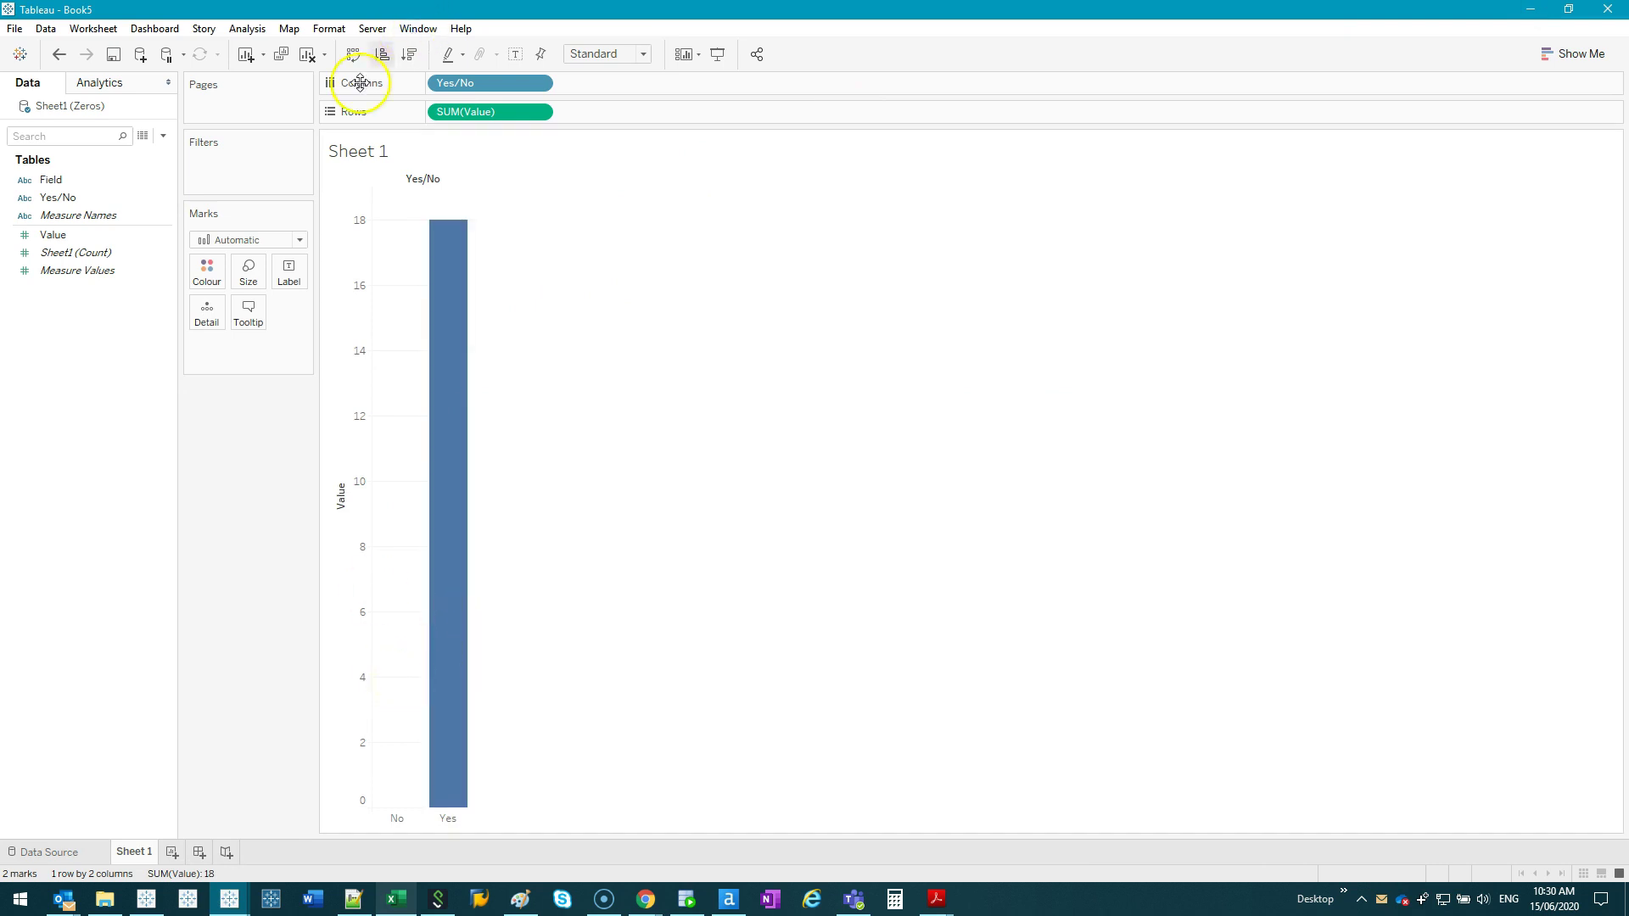
{"action": "left_click", "coordinate": [388, 904]}
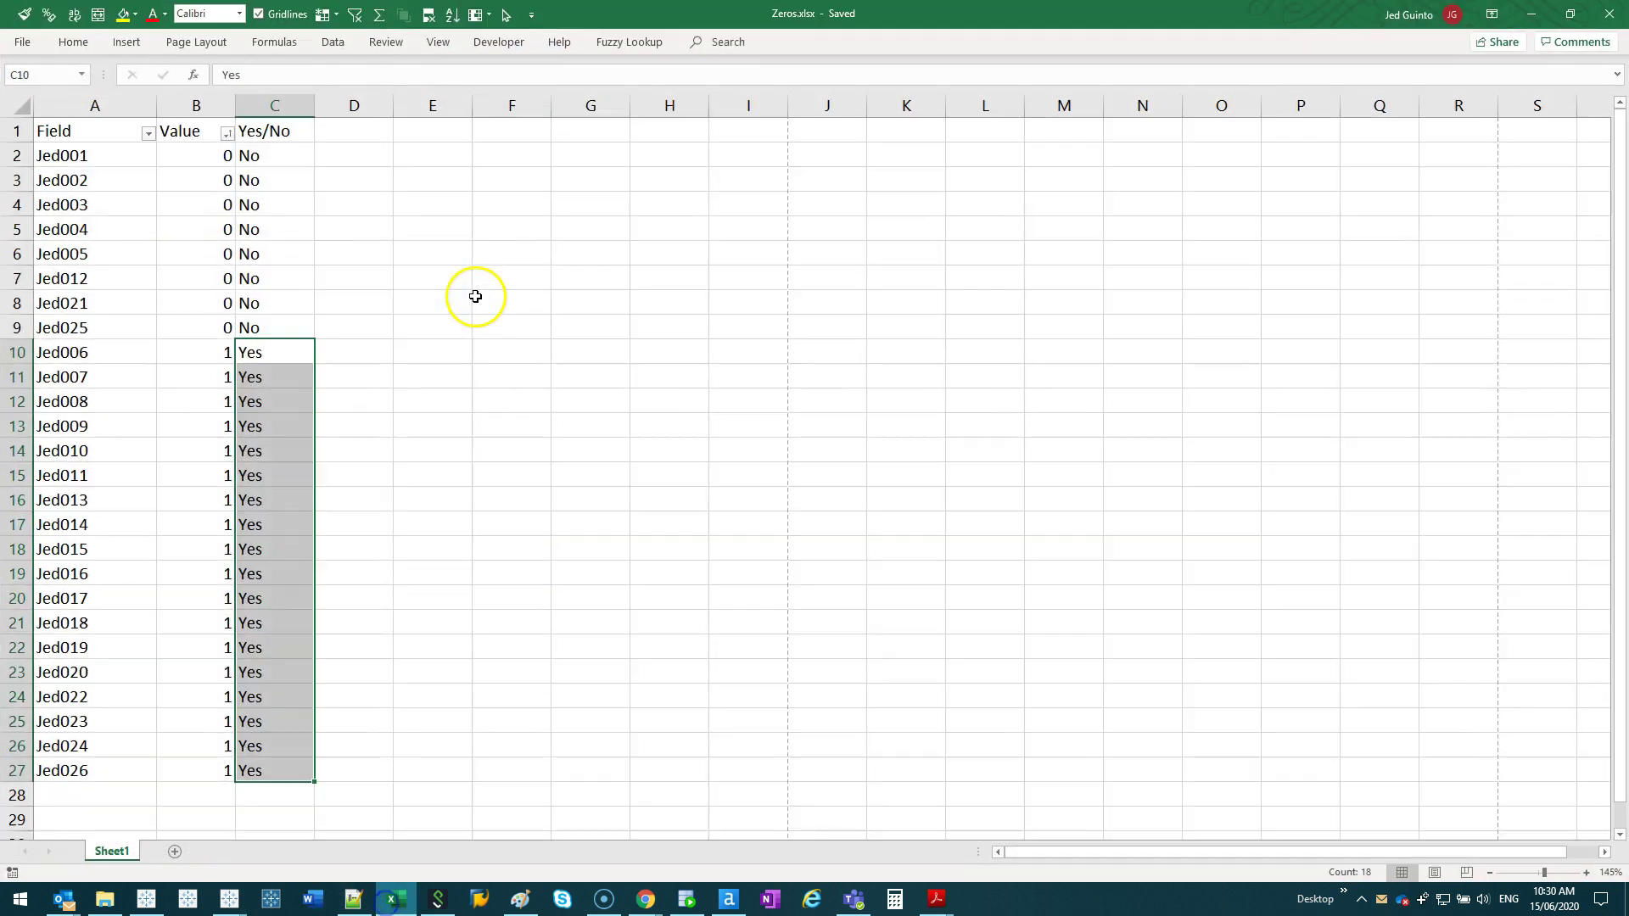
{"action": "left_click_drag", "start_coordinate": [309, 161], "coordinate": [288, 756]}
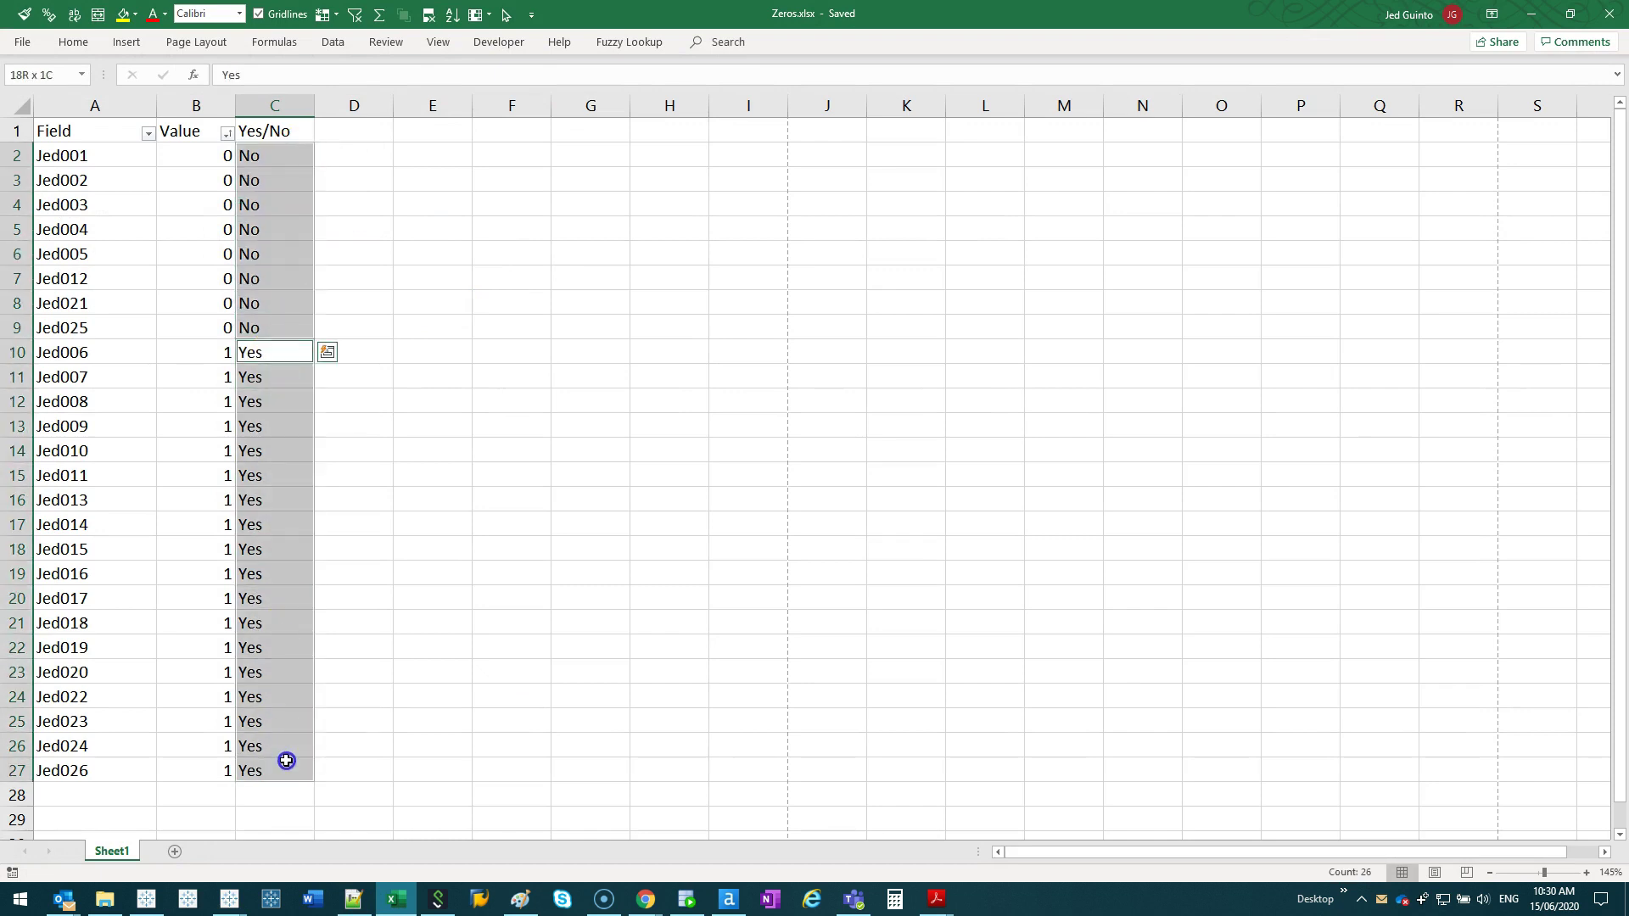
- Replace SUM(Value) on Rows with CNT(Yes/No), showing No 8 and Yes 18, then remove the count
{"action": "left_click", "coordinate": [1532, 15]}
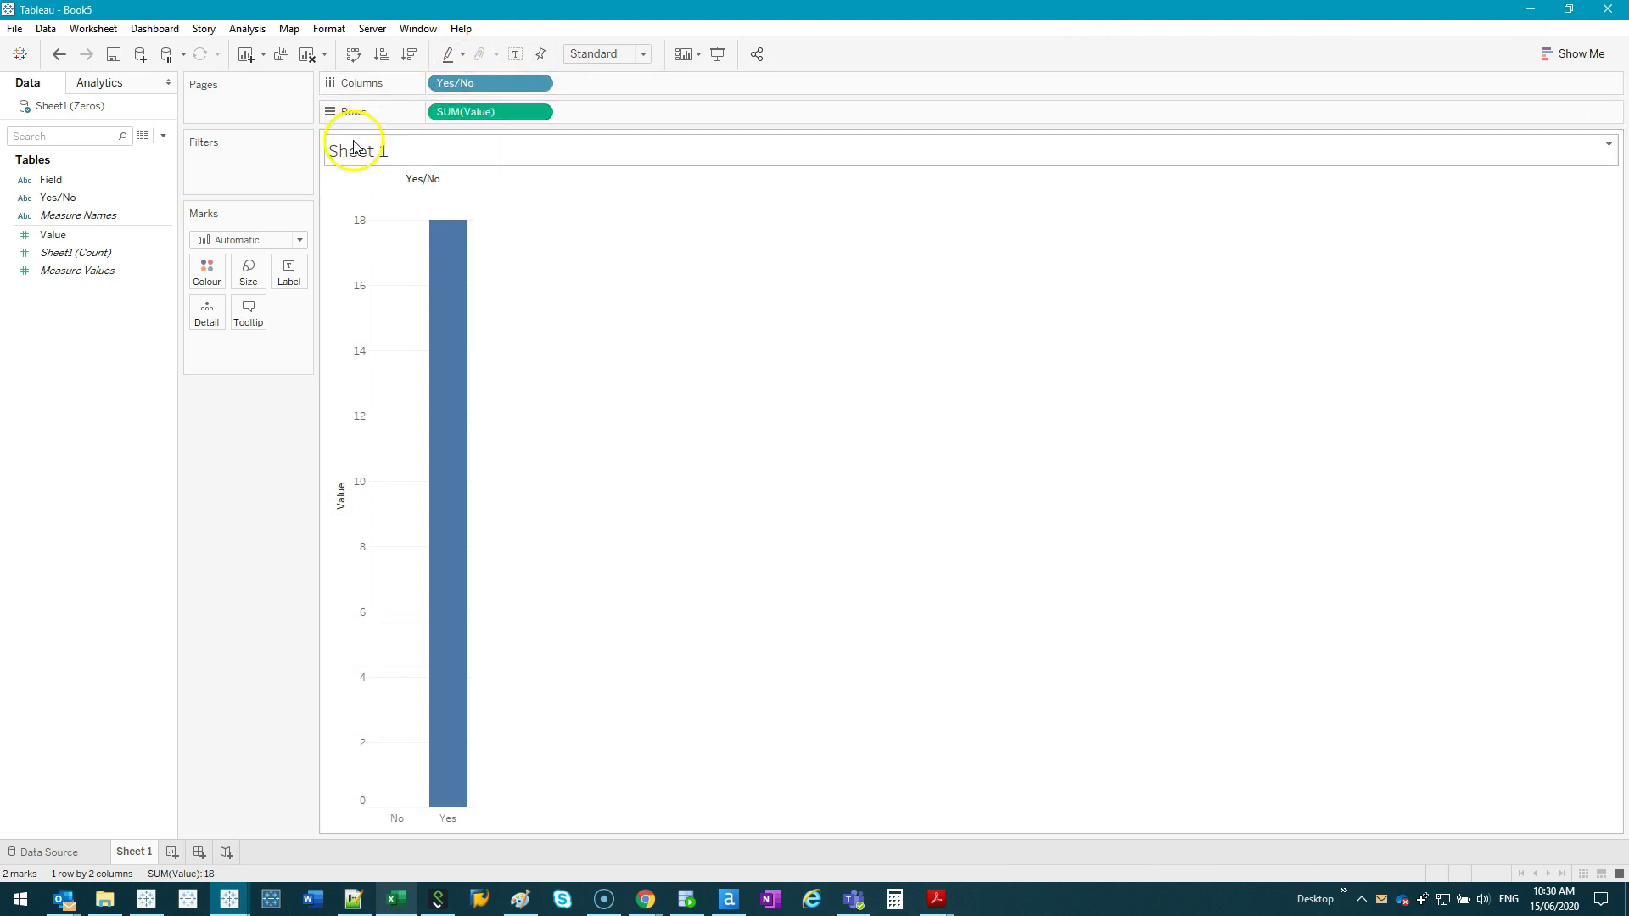
{"action": "left_click_drag", "start_coordinate": [501, 112], "coordinate": [183, 443]}
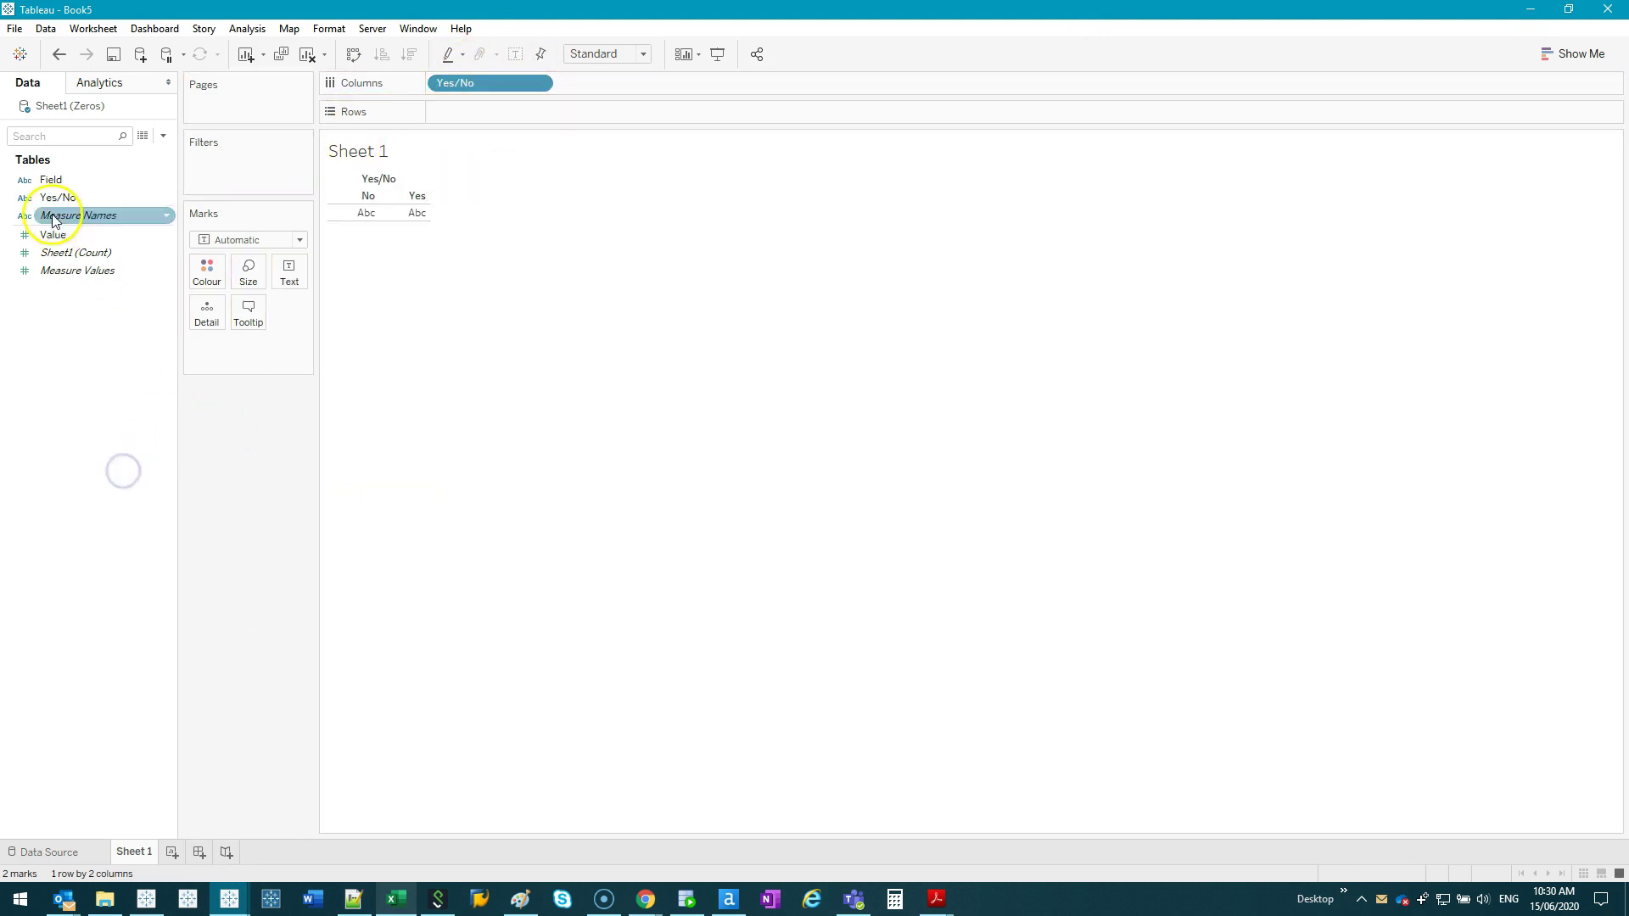
{"action": "left_click_drag", "start_coordinate": [56, 198], "coordinate": [446, 110]}
{"action": "double_click", "coordinate": [739, 449]}
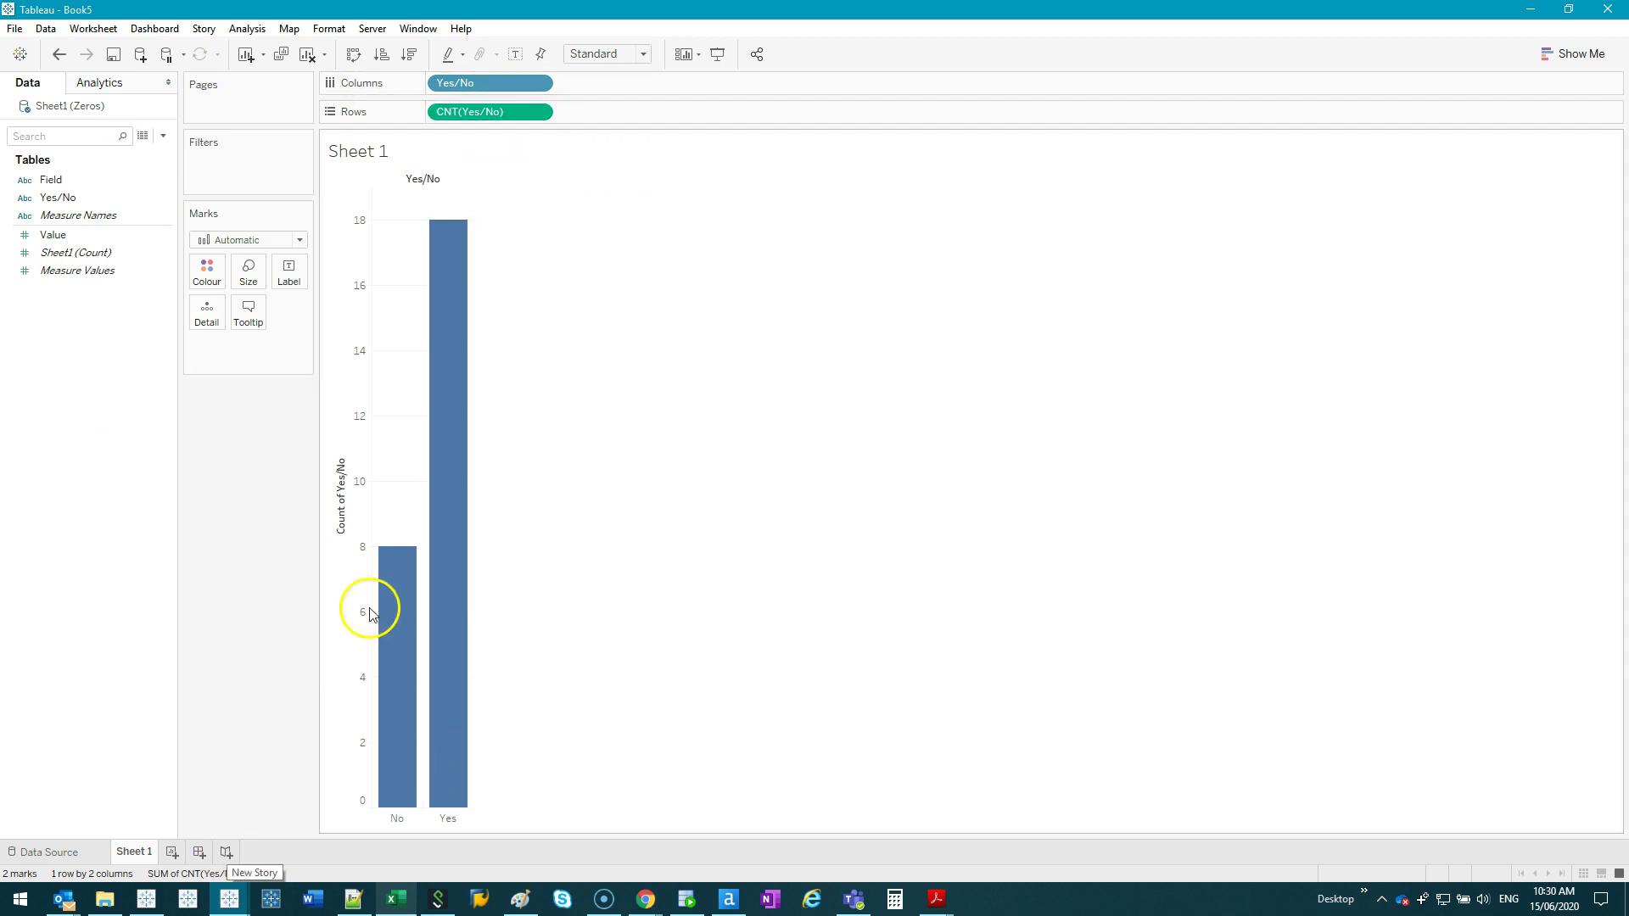
{"action": "left_click_drag", "start_coordinate": [485, 108], "coordinate": [113, 412]}
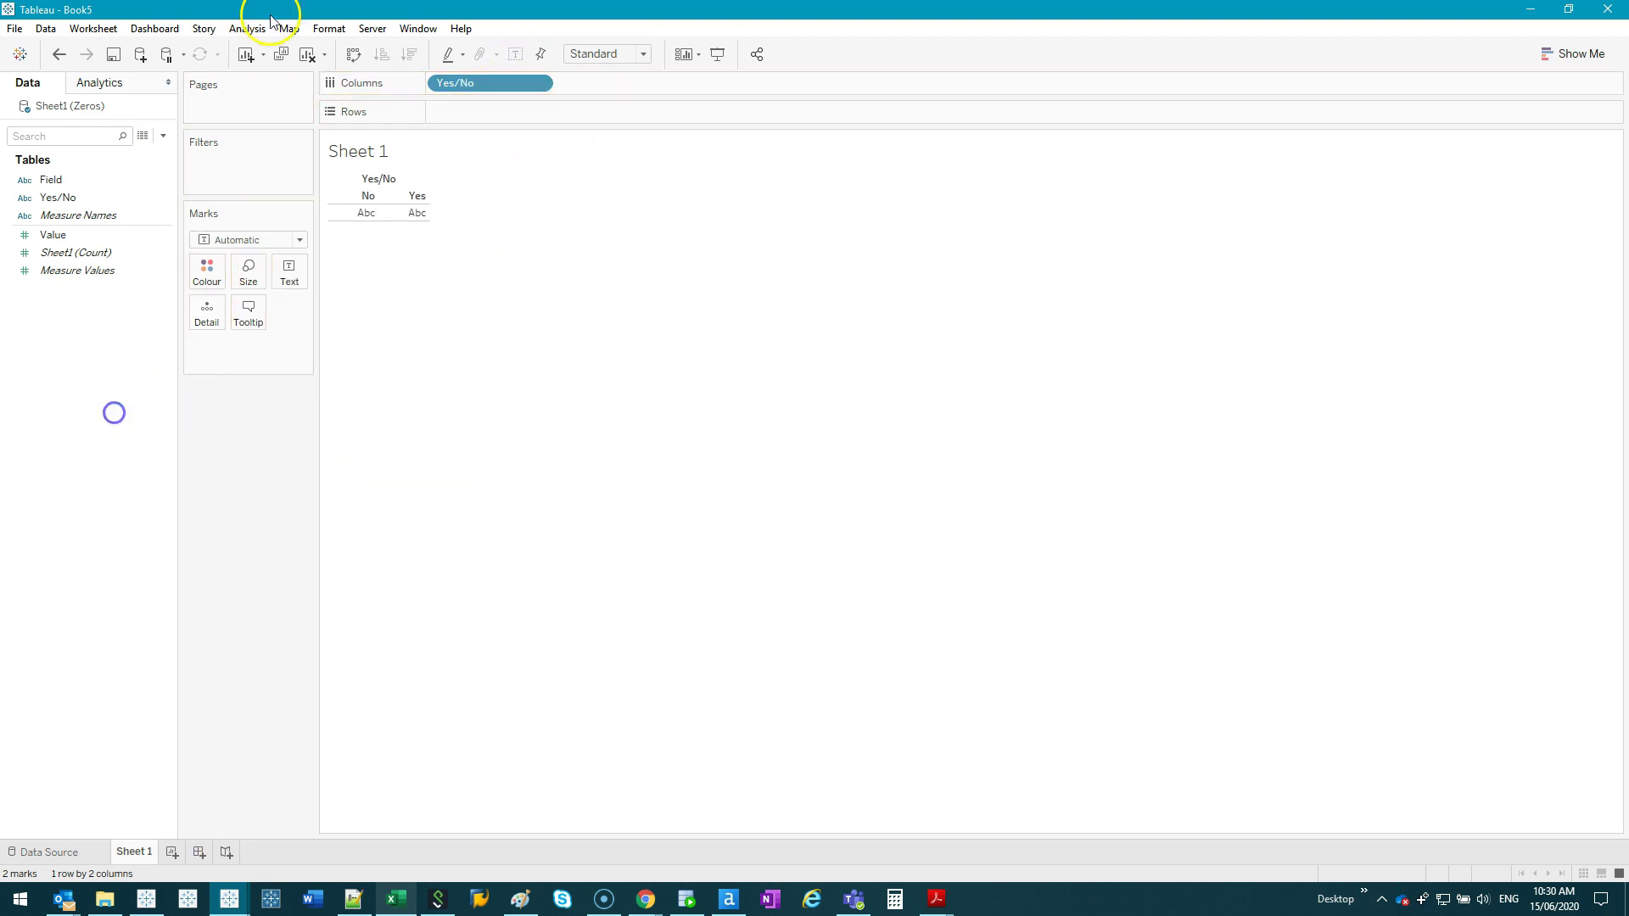
- Clear the sheet and look over the Yes/No field's options
{"action": "left_click", "coordinate": [308, 53]}
{"action": "right_click", "coordinate": [65, 197]}
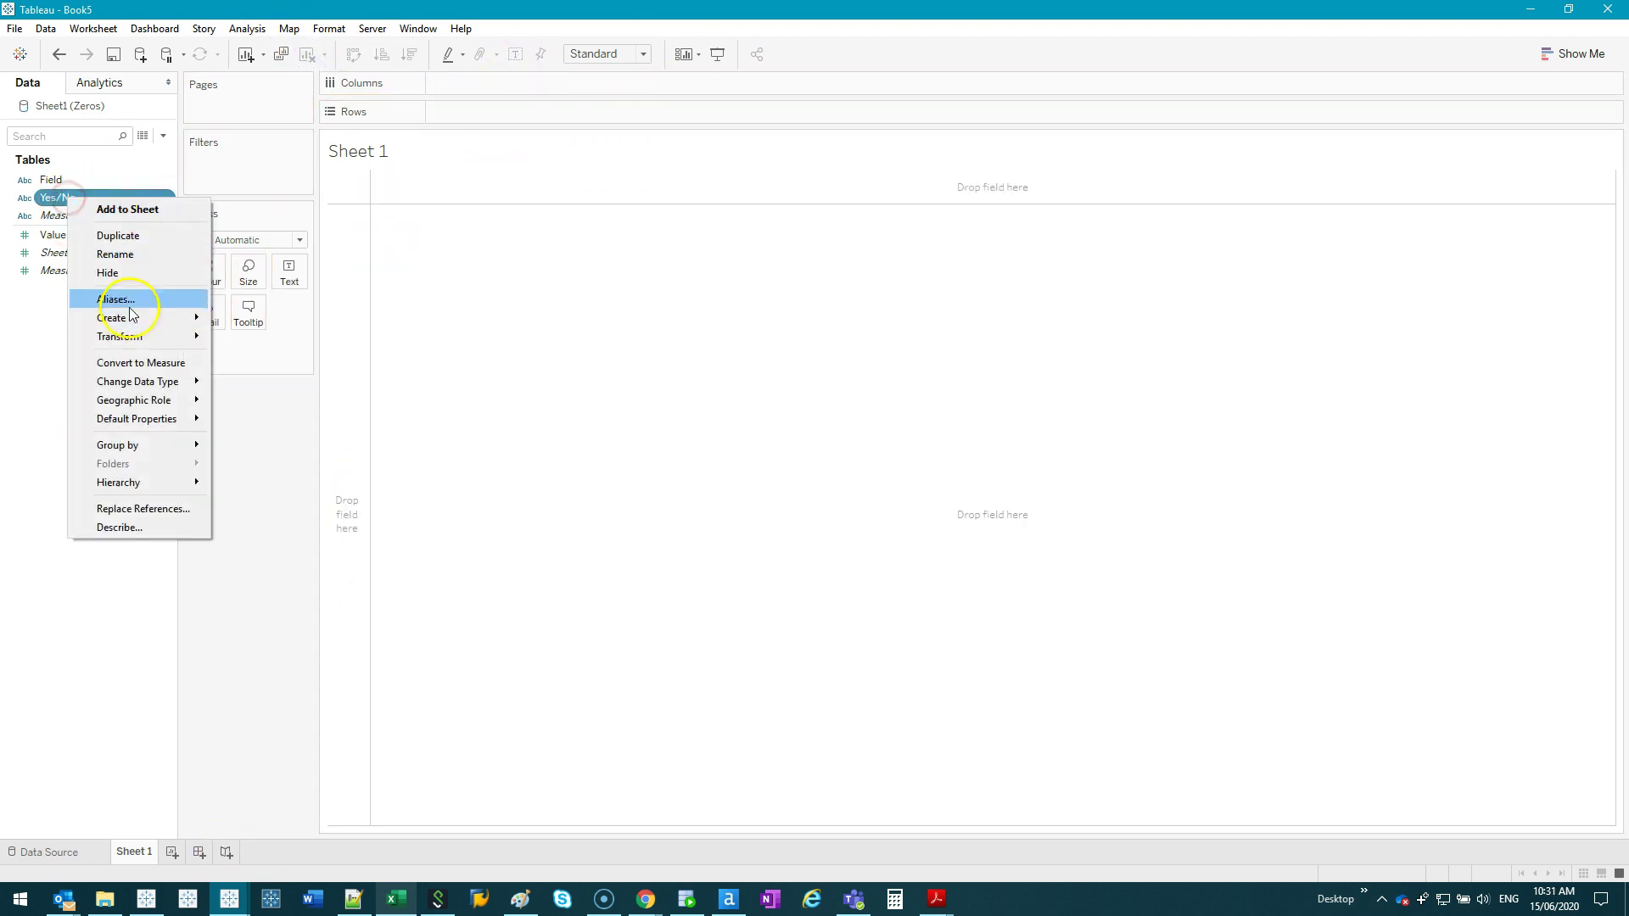
{"action": "left_click", "coordinate": [36, 319]}
{"action": "right_click", "coordinate": [60, 201]}
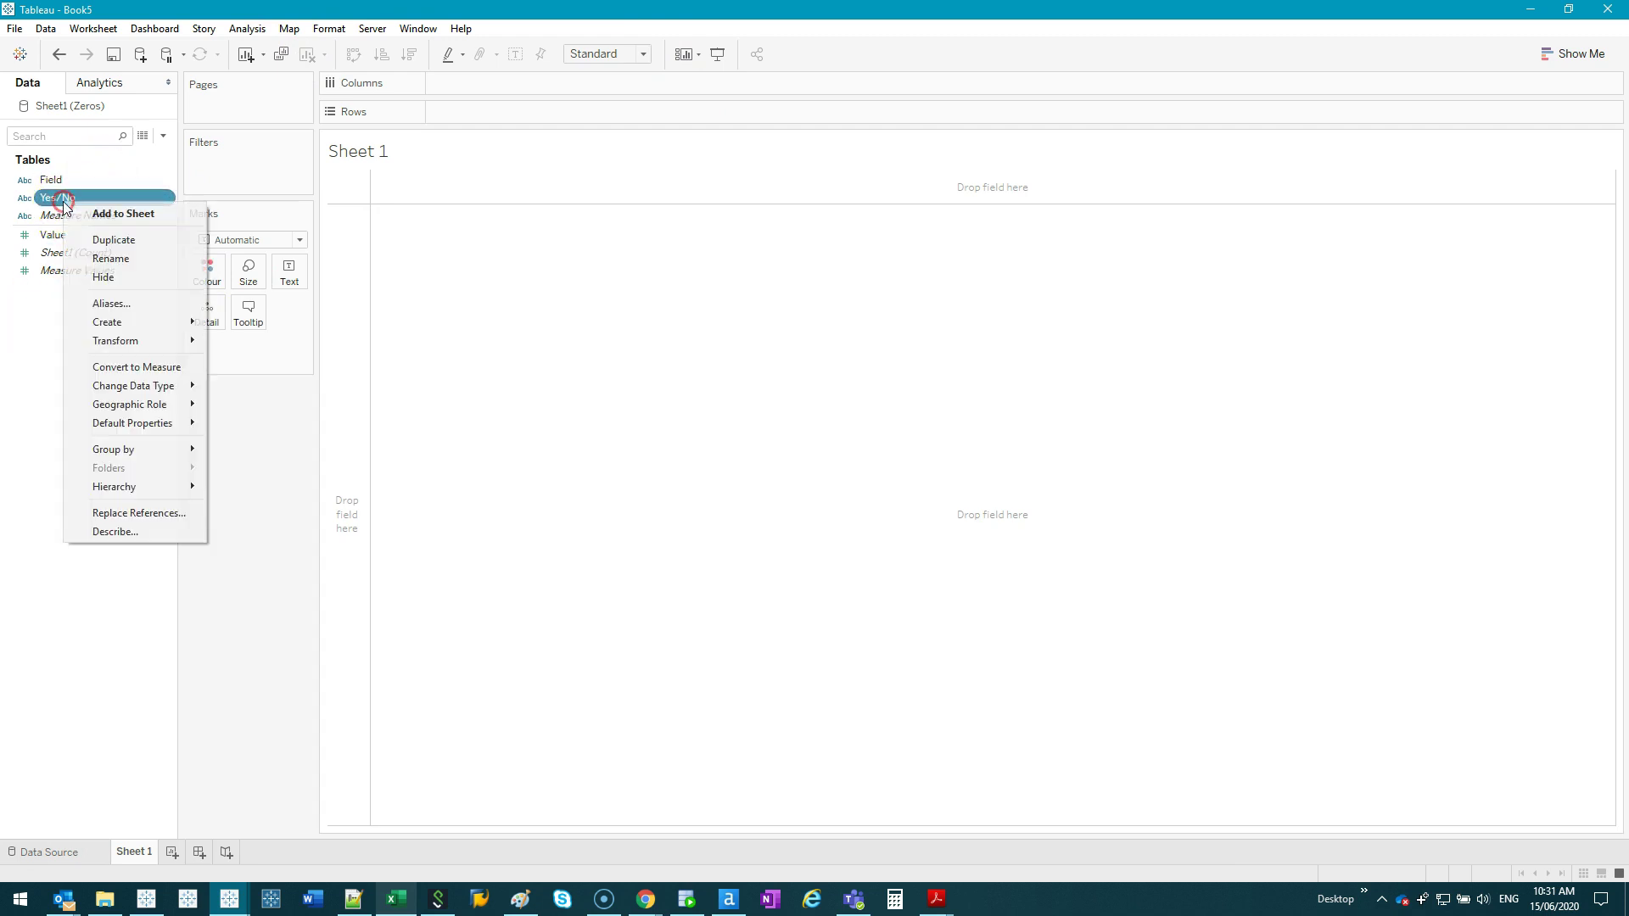
{"action": "left_click", "coordinate": [17, 416]}
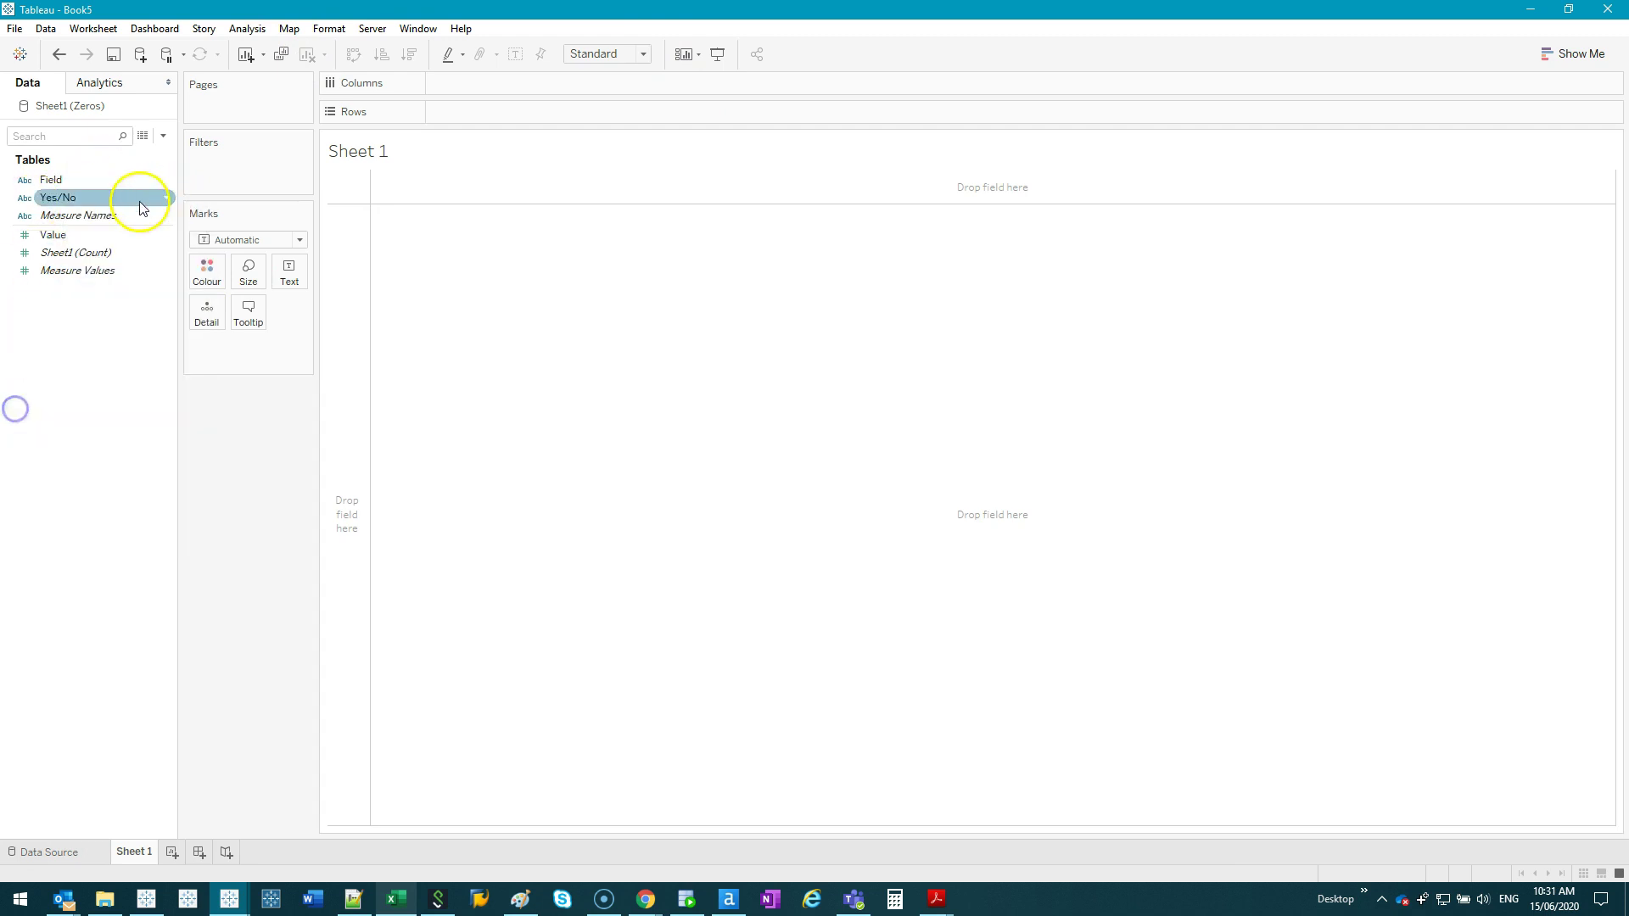
- Create calculated field Value Check: if Value = 0 then 'No' else 'yes' end
{"action": "right_click", "coordinate": [94, 356]}
{"action": "left_click", "coordinate": [136, 369]}
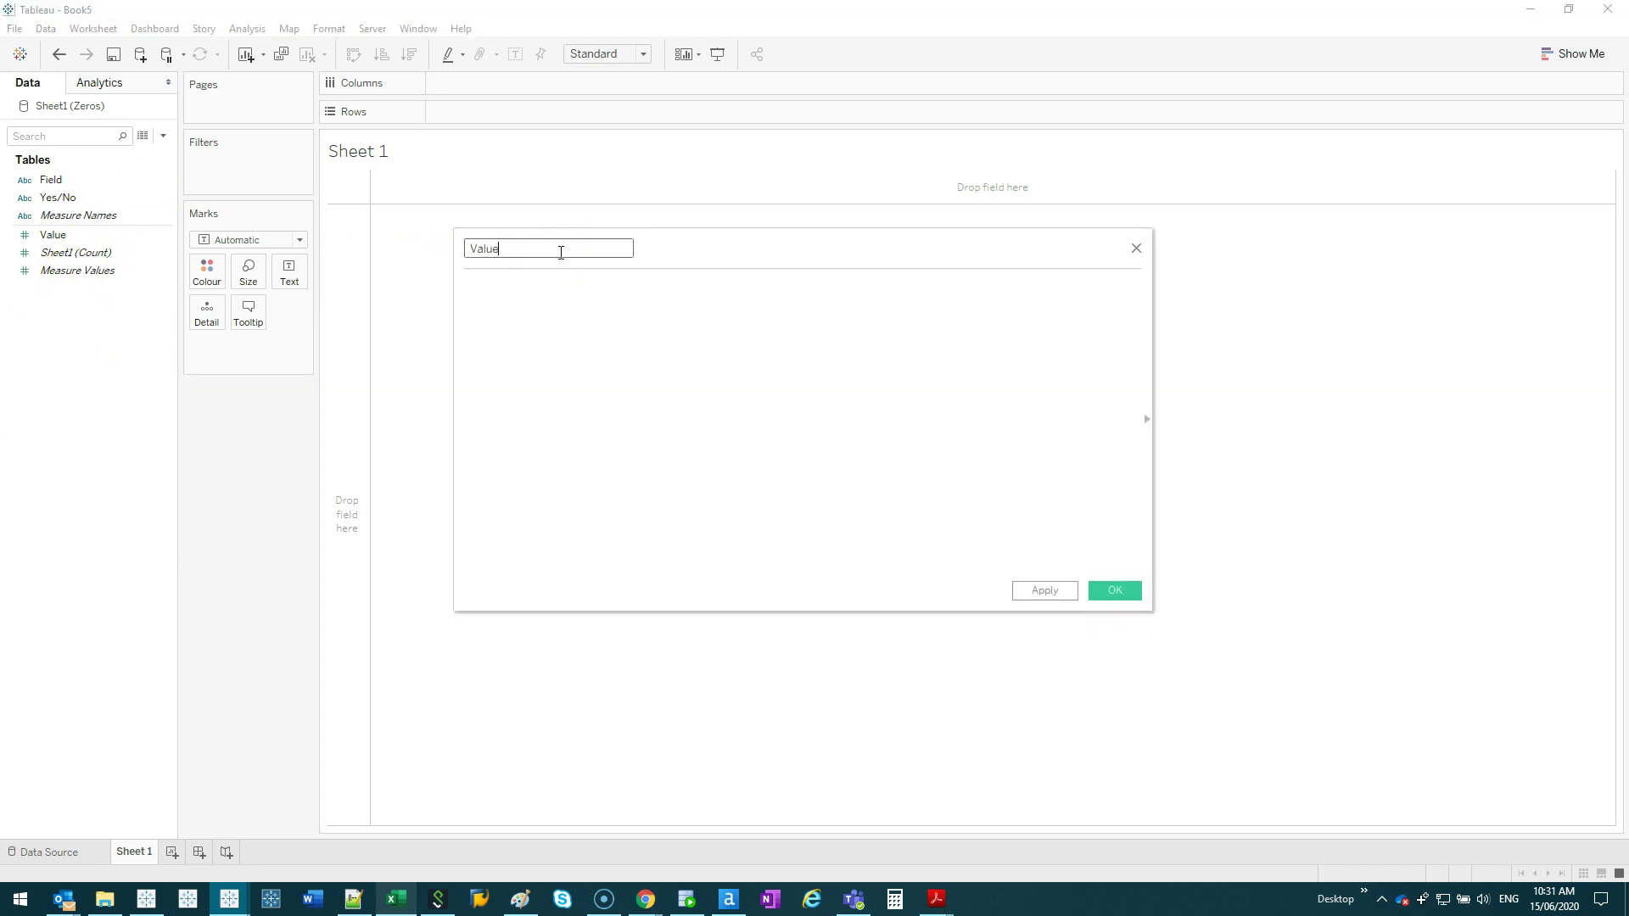
{"action": "left_click", "coordinate": [643, 432]}
{"action": "type", "text": "if Value = 0 then 'No' e"}
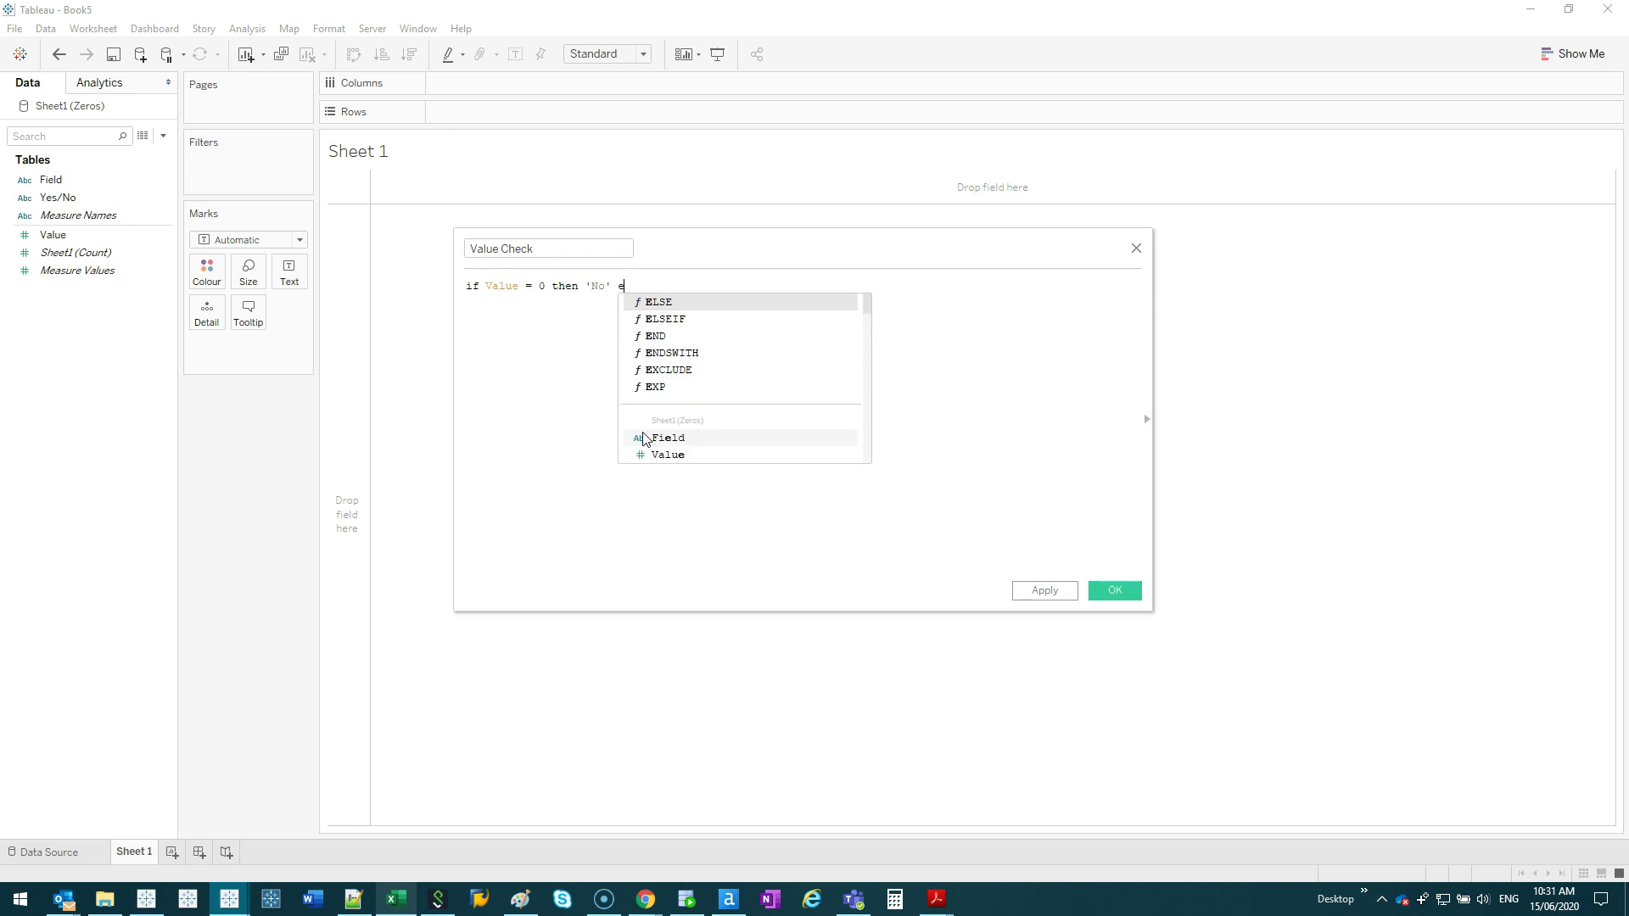
{"action": "type", "text": "lse 'yes'"}
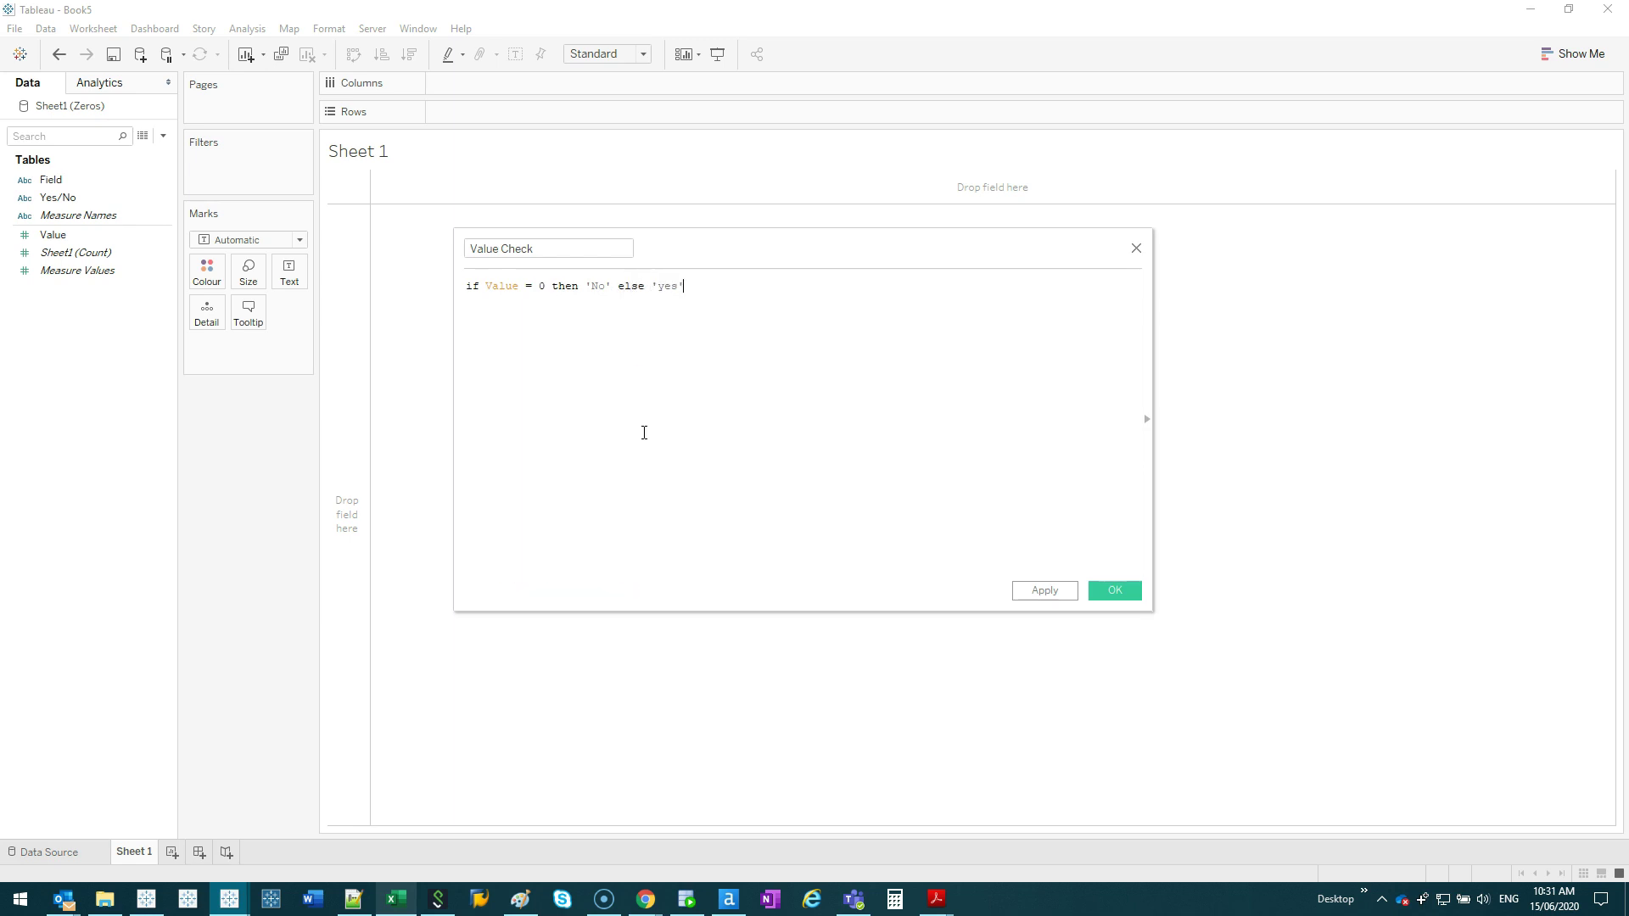
{"action": "type", "text": " end"}
{"action": "left_click", "coordinate": [1114, 591]}
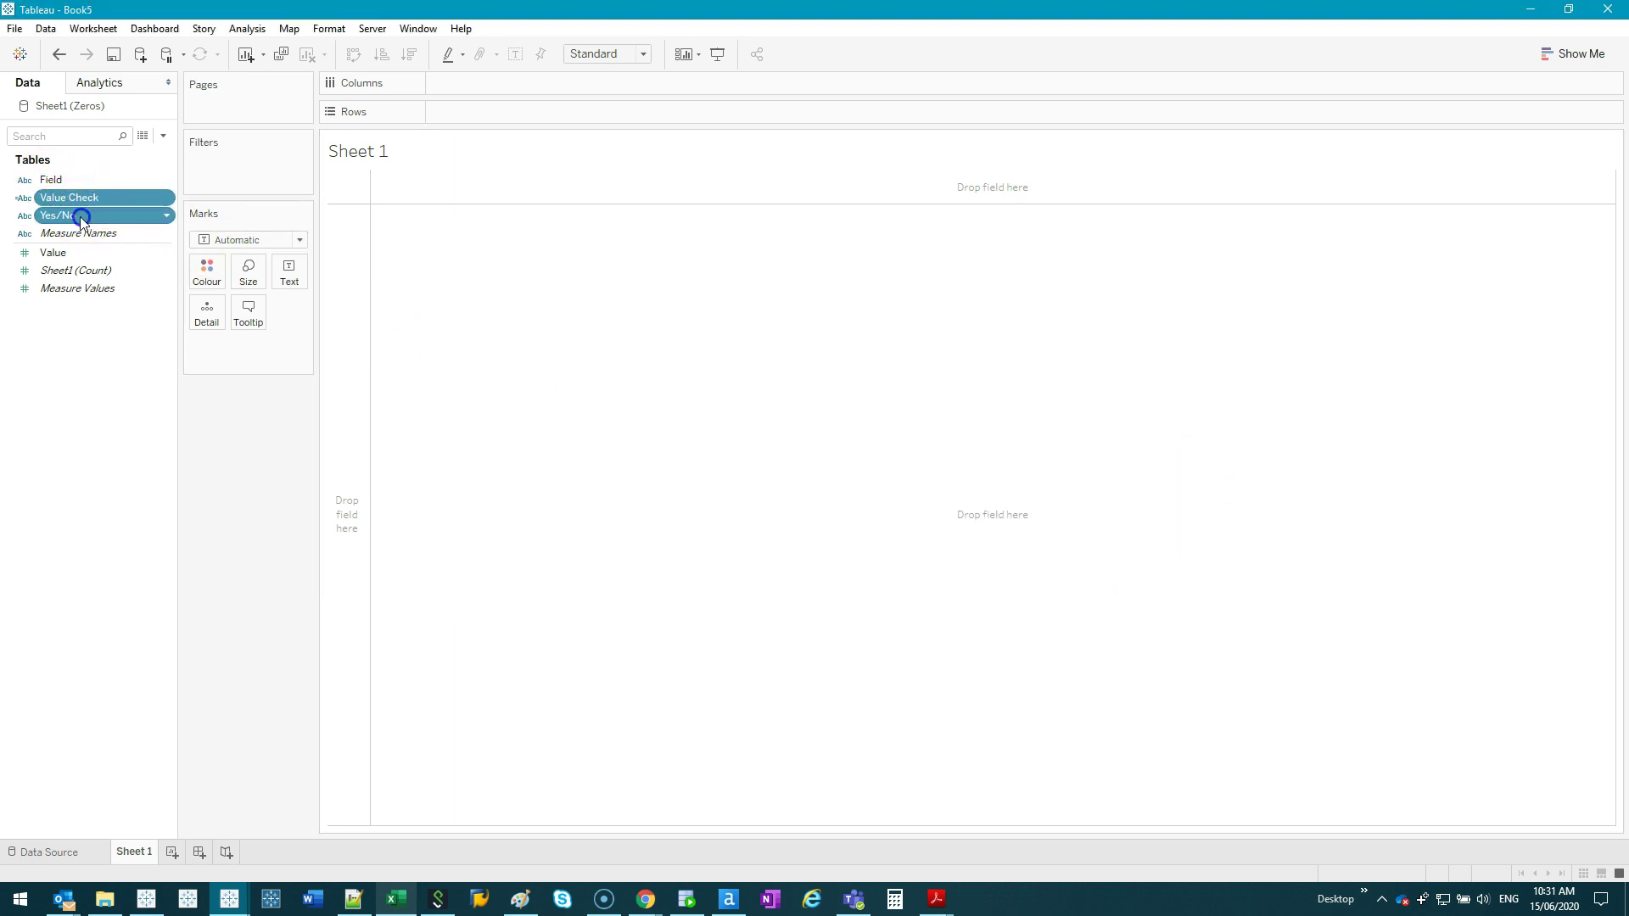
{"action": "left_click", "coordinate": [83, 196]}
{"action": "left_click", "coordinate": [142, 136]}
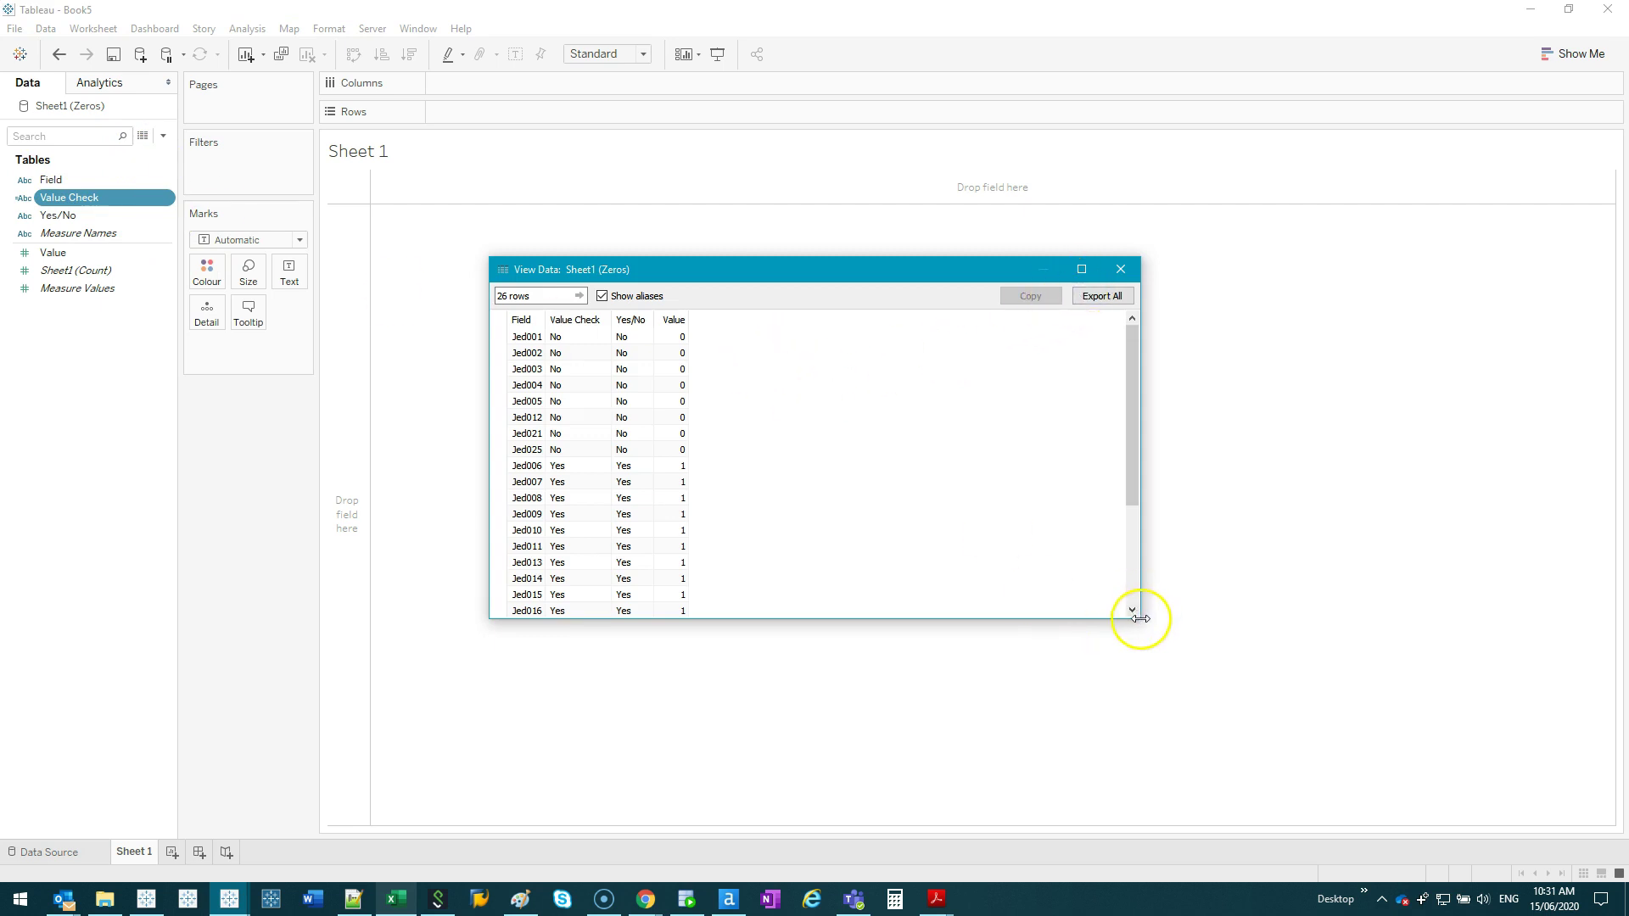
{"action": "left_click_drag", "start_coordinate": [1138, 619], "coordinate": [1155, 852]}
{"action": "left_click_drag", "start_coordinate": [560, 337], "coordinate": [632, 458]}
{"action": "left_click_drag", "start_coordinate": [626, 337], "coordinate": [629, 369]}
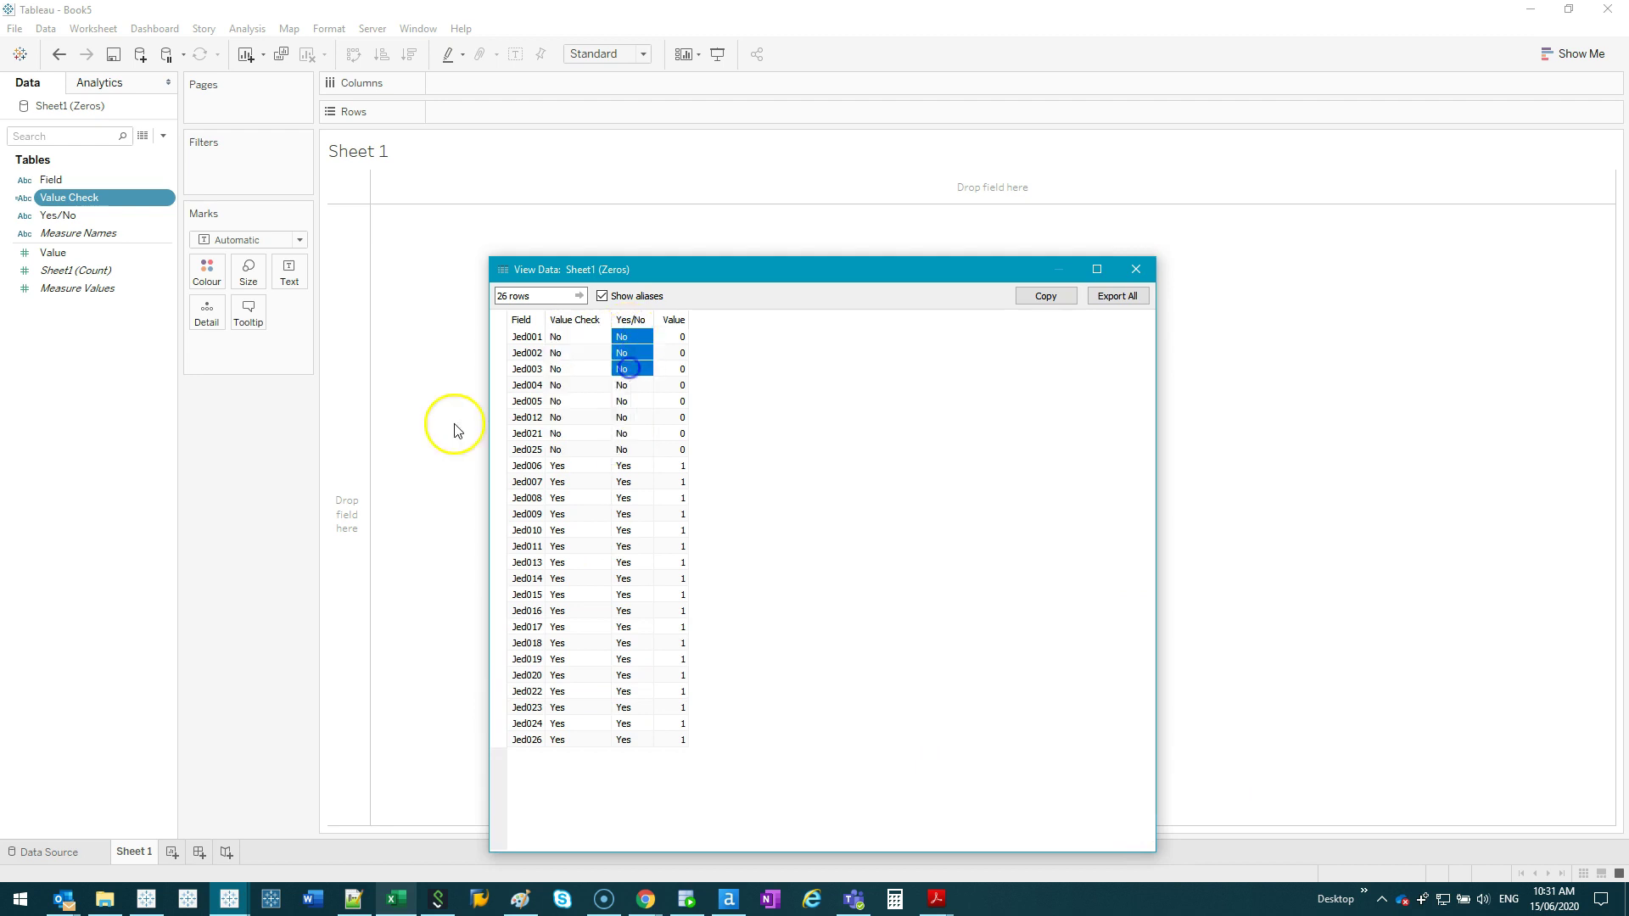
{"action": "left_click", "coordinate": [584, 319]}
{"action": "left_click", "coordinate": [632, 321], "text": "ctrl"}
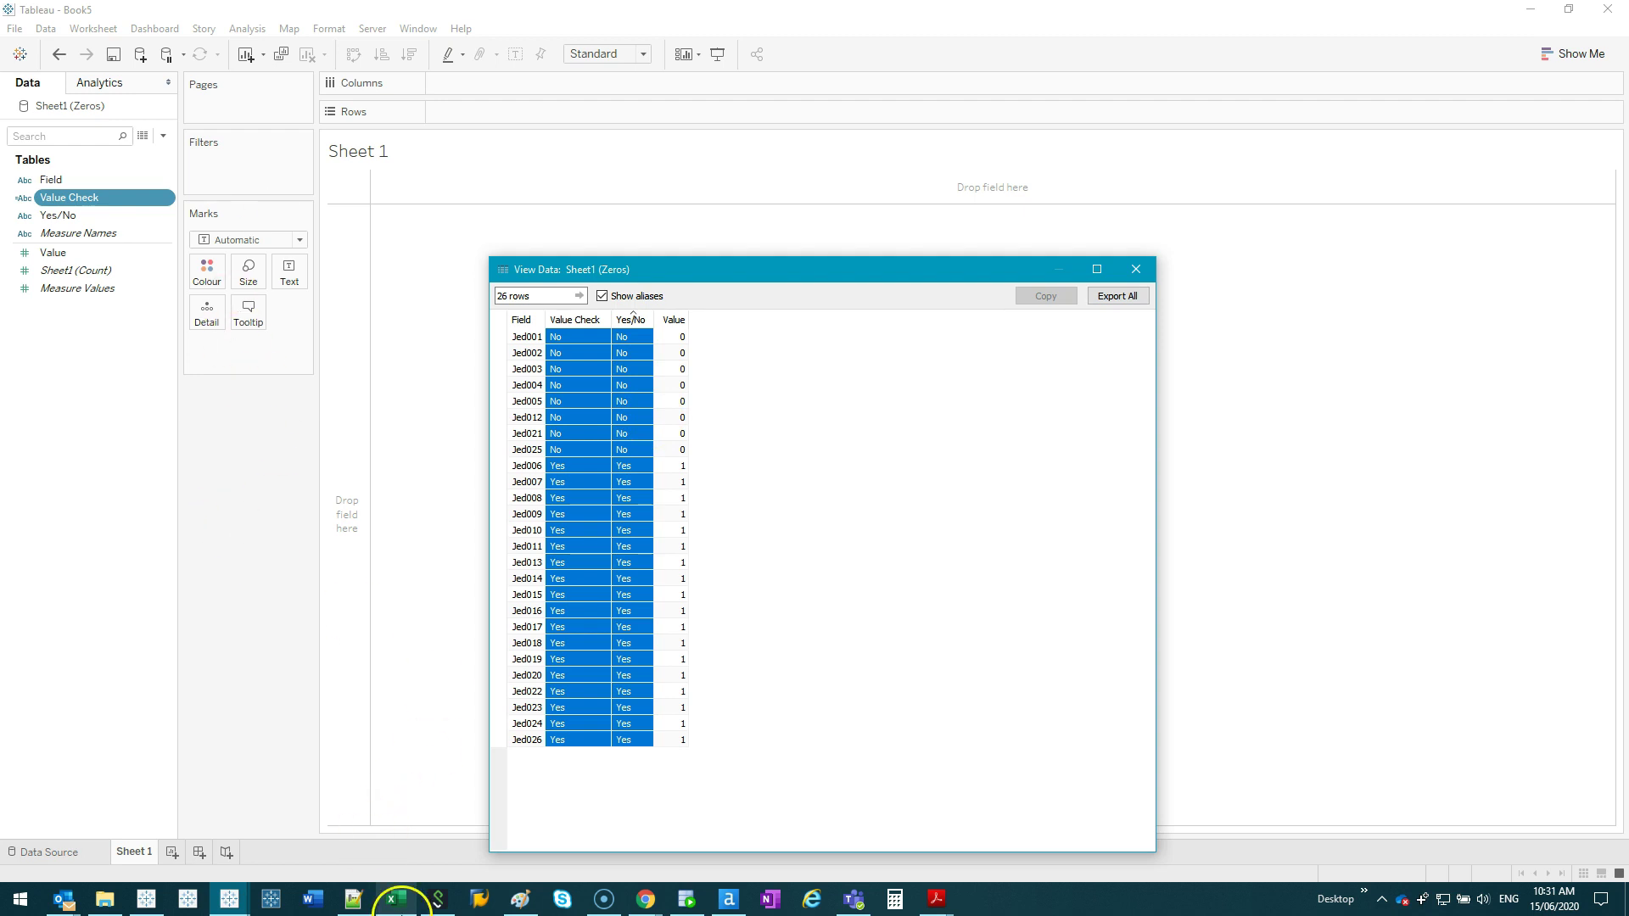
- Delete the contents of column C (Yes/No) in the Zeros.xlsx sheet
{"action": "left_click", "coordinate": [395, 898]}
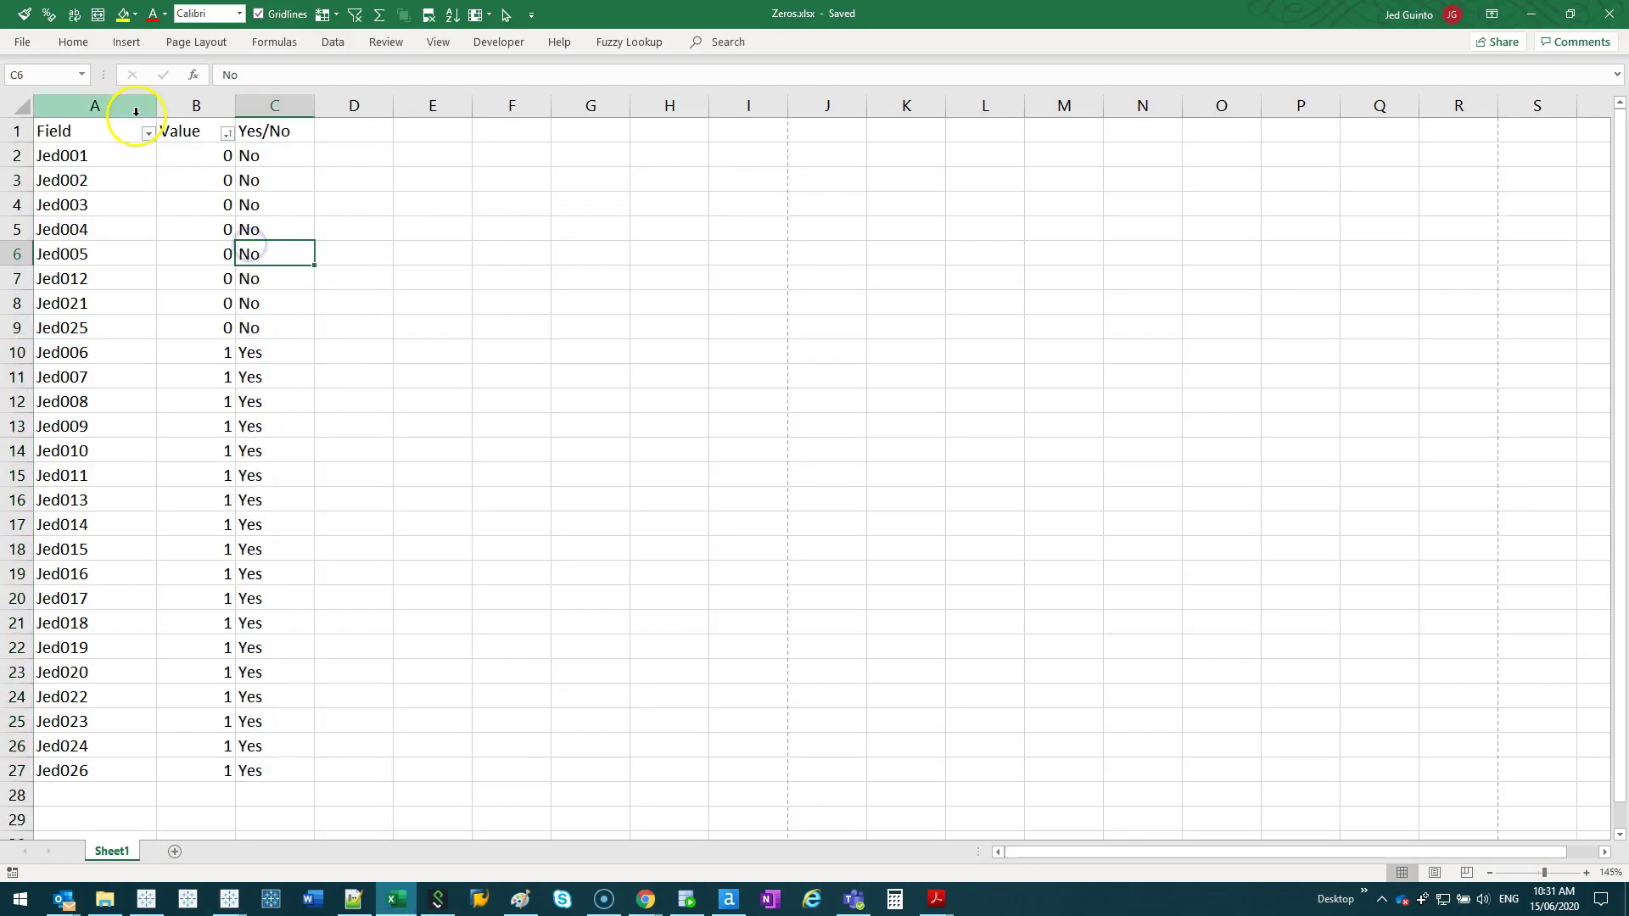
{"action": "left_click", "coordinate": [277, 105]}
{"action": "key", "text": "Delete"}
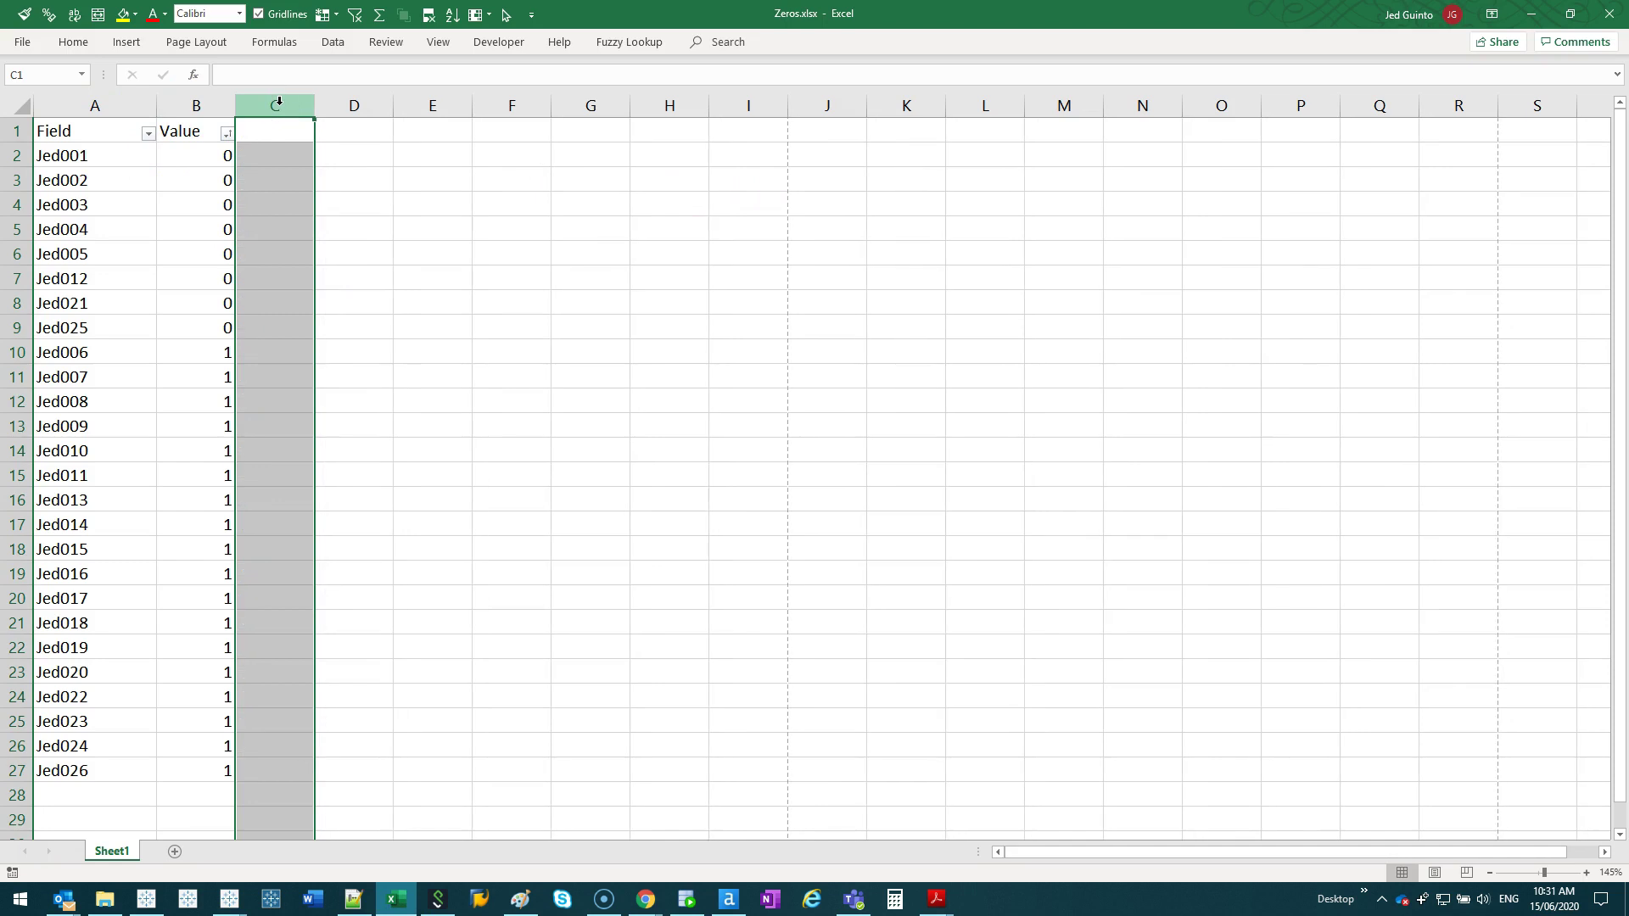
{"action": "left_click", "coordinate": [381, 414]}
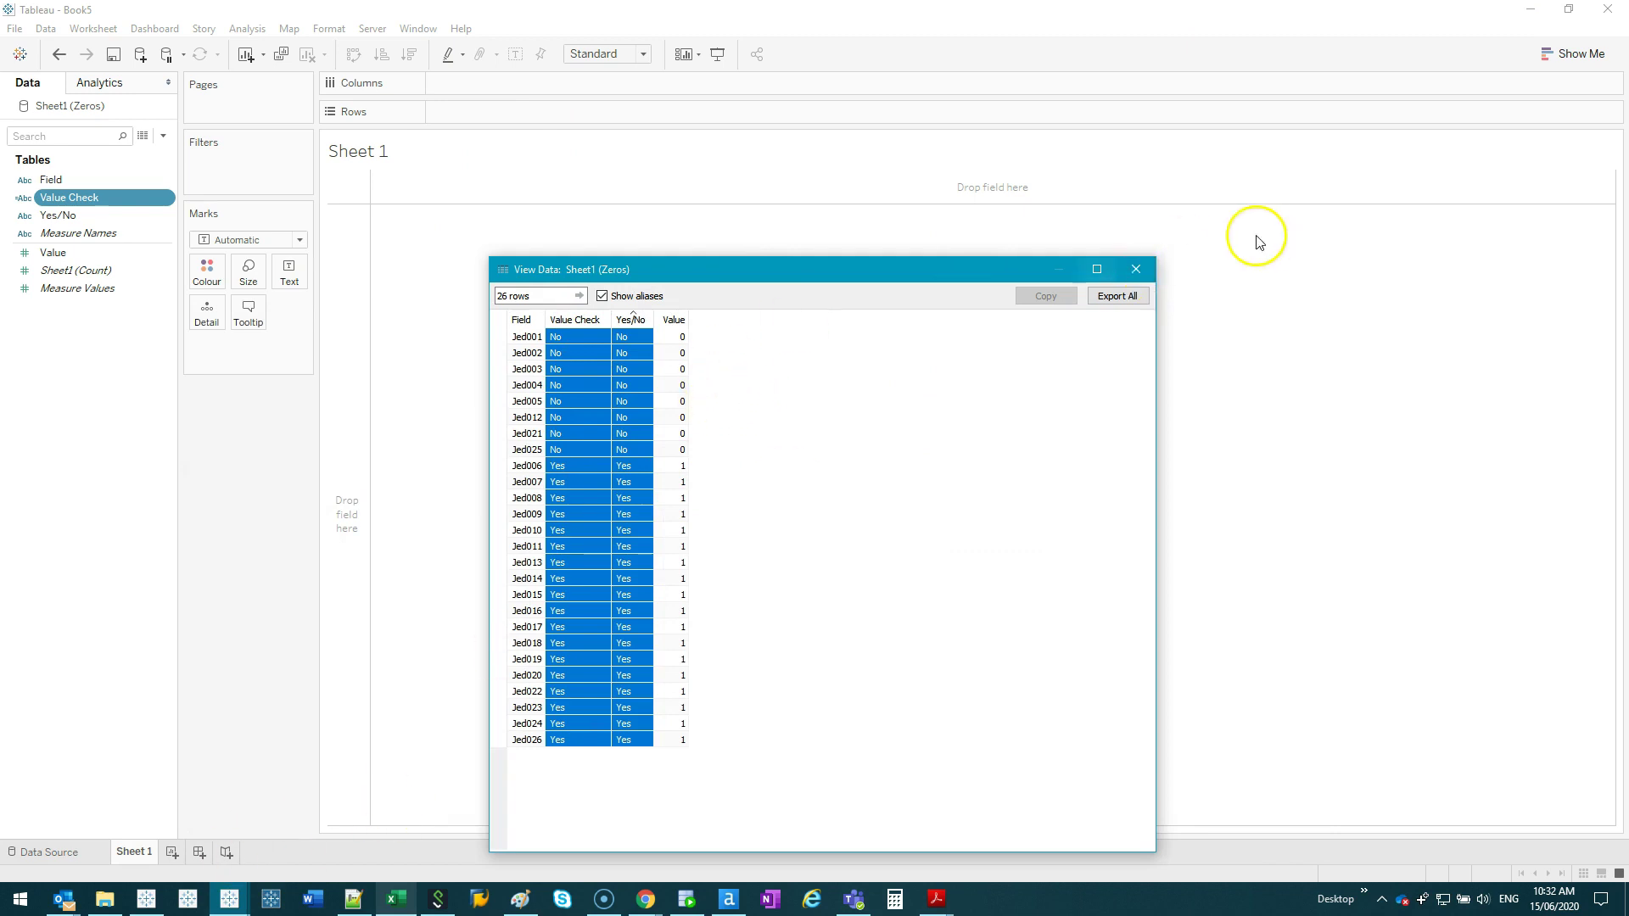
- Close the data view and hide the Value Check and Yes/No fields
{"action": "left_click", "coordinate": [1135, 269]}
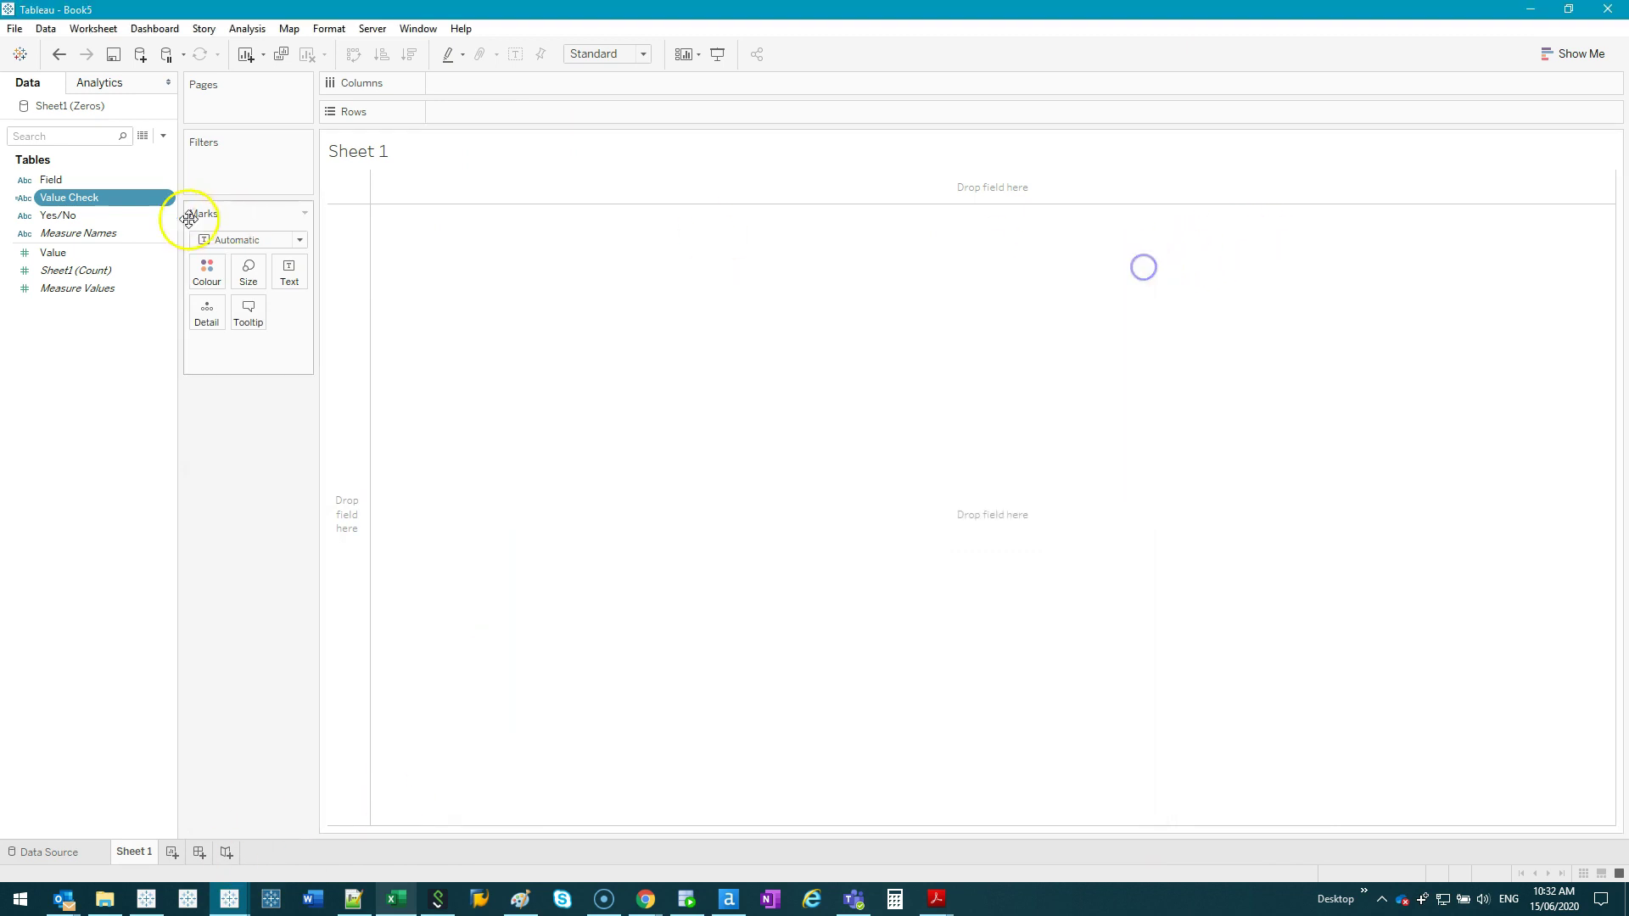
{"action": "left_click", "coordinate": [74, 222], "text": "ctrl"}
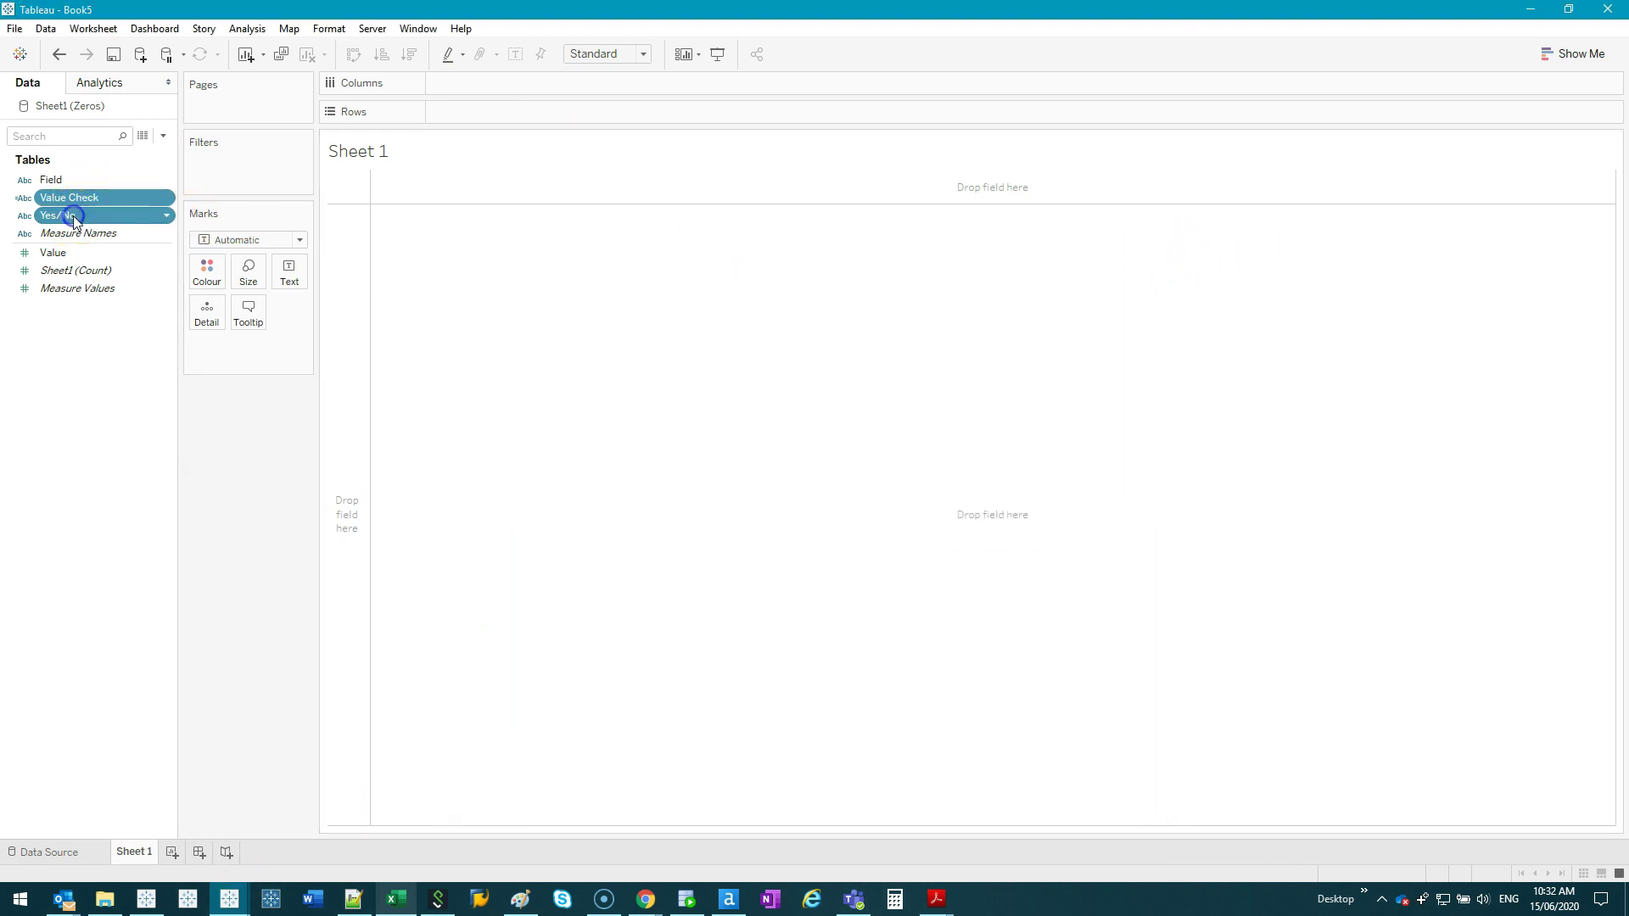
{"action": "right_click", "coordinate": [128, 204]}
{"action": "left_click", "coordinate": [185, 228]}
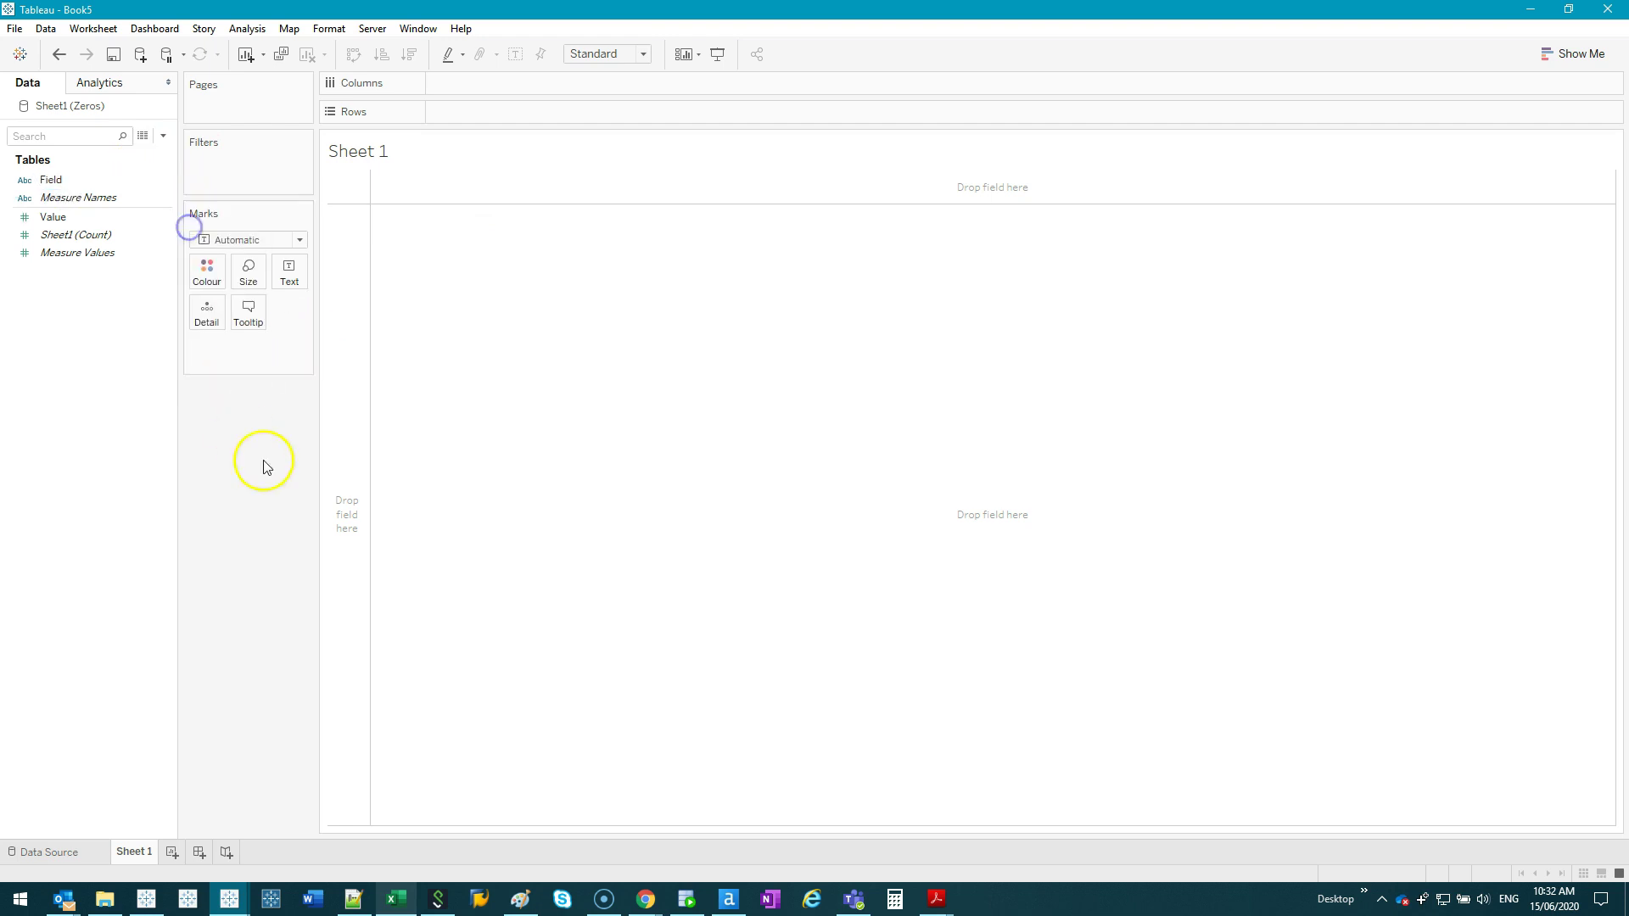
- Select among Field, Value and Sheet1 (Count) in the data list, leaving only Value selected
{"action": "left_click", "coordinate": [56, 179]}
{"action": "left_click", "coordinate": [85, 216], "text": "ctrl"}
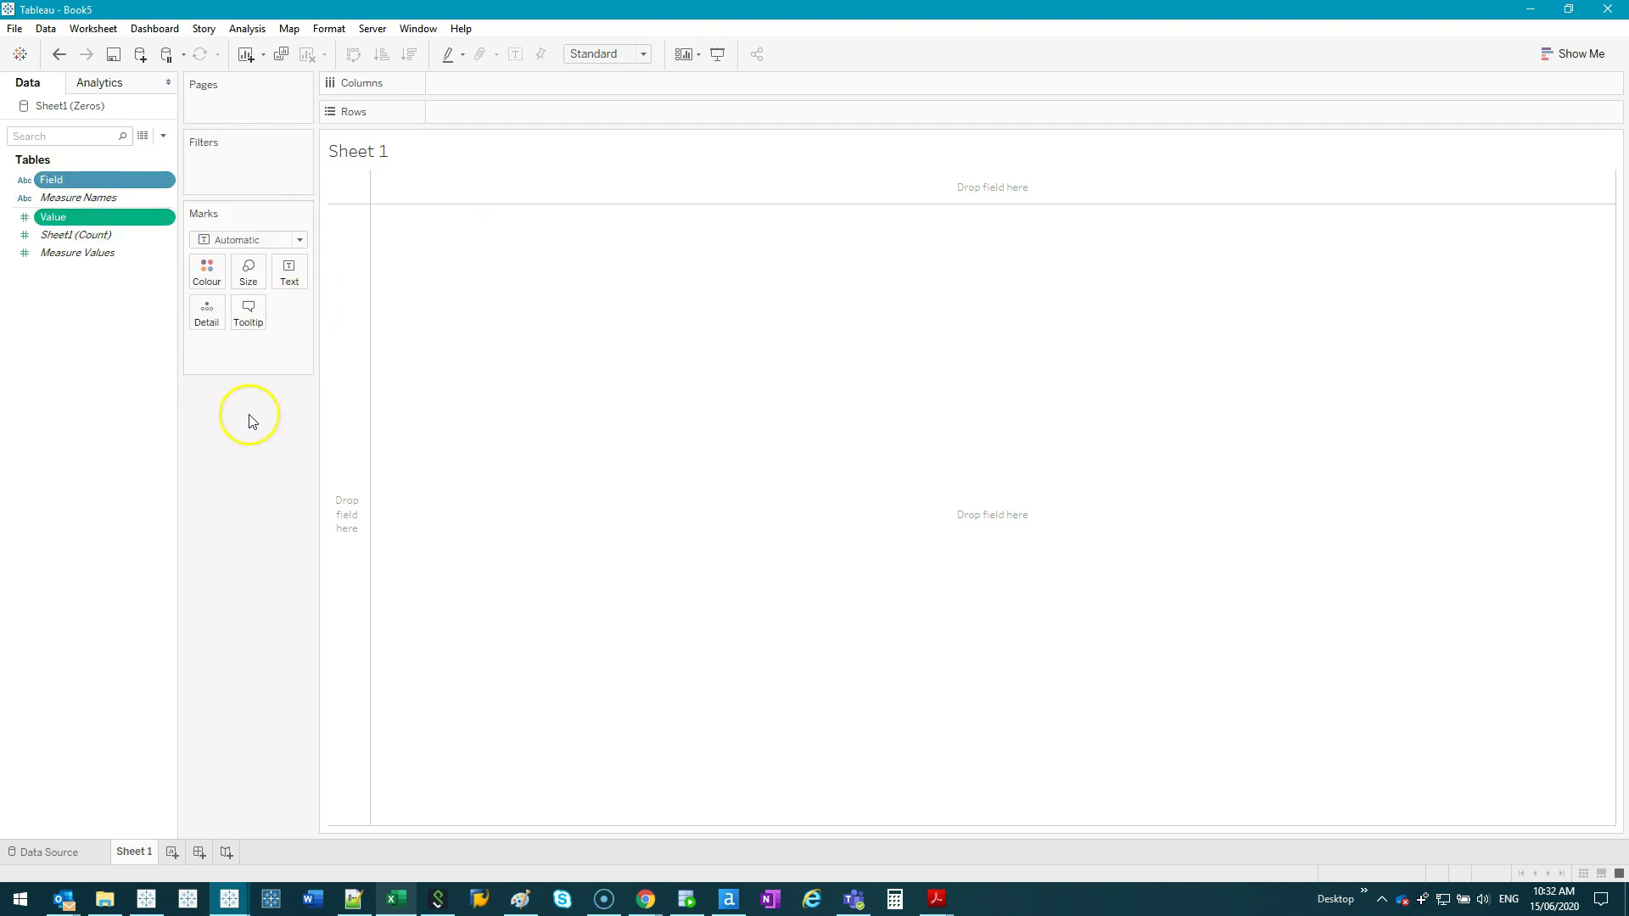
{"action": "left_click", "coordinate": [83, 220]}
{"action": "left_click", "coordinate": [68, 234], "text": "ctrl"}
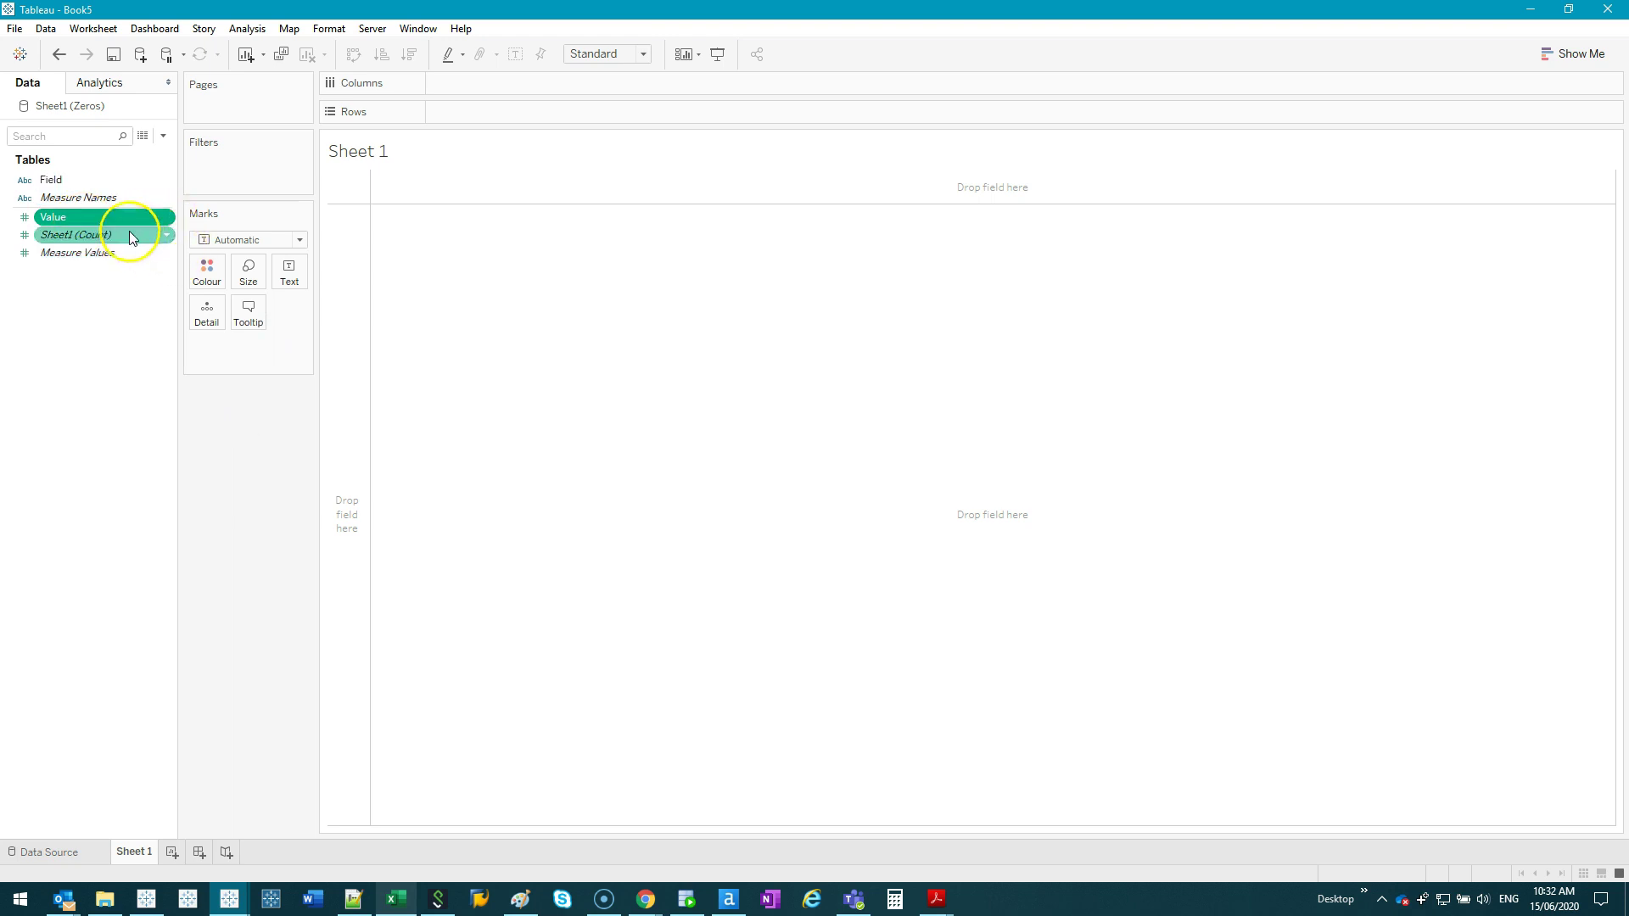
{"action": "left_click", "coordinate": [83, 218]}
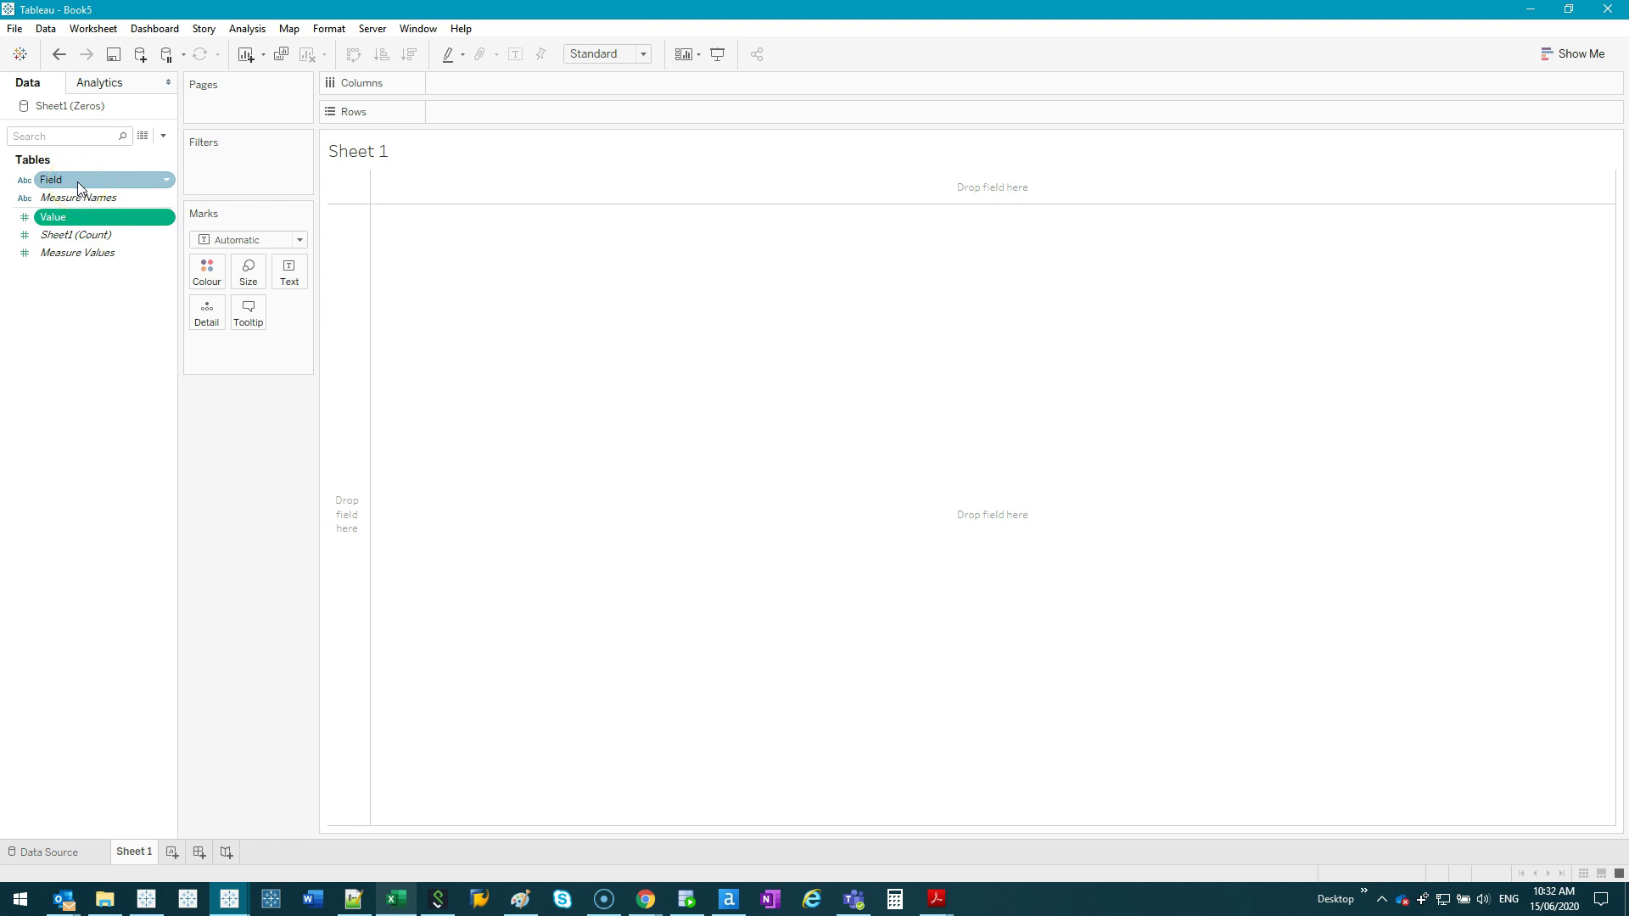
- Move Value from Measures into Dimensions and place it on Rows, listing 0 and 1
{"action": "right_click", "coordinate": [97, 219]}
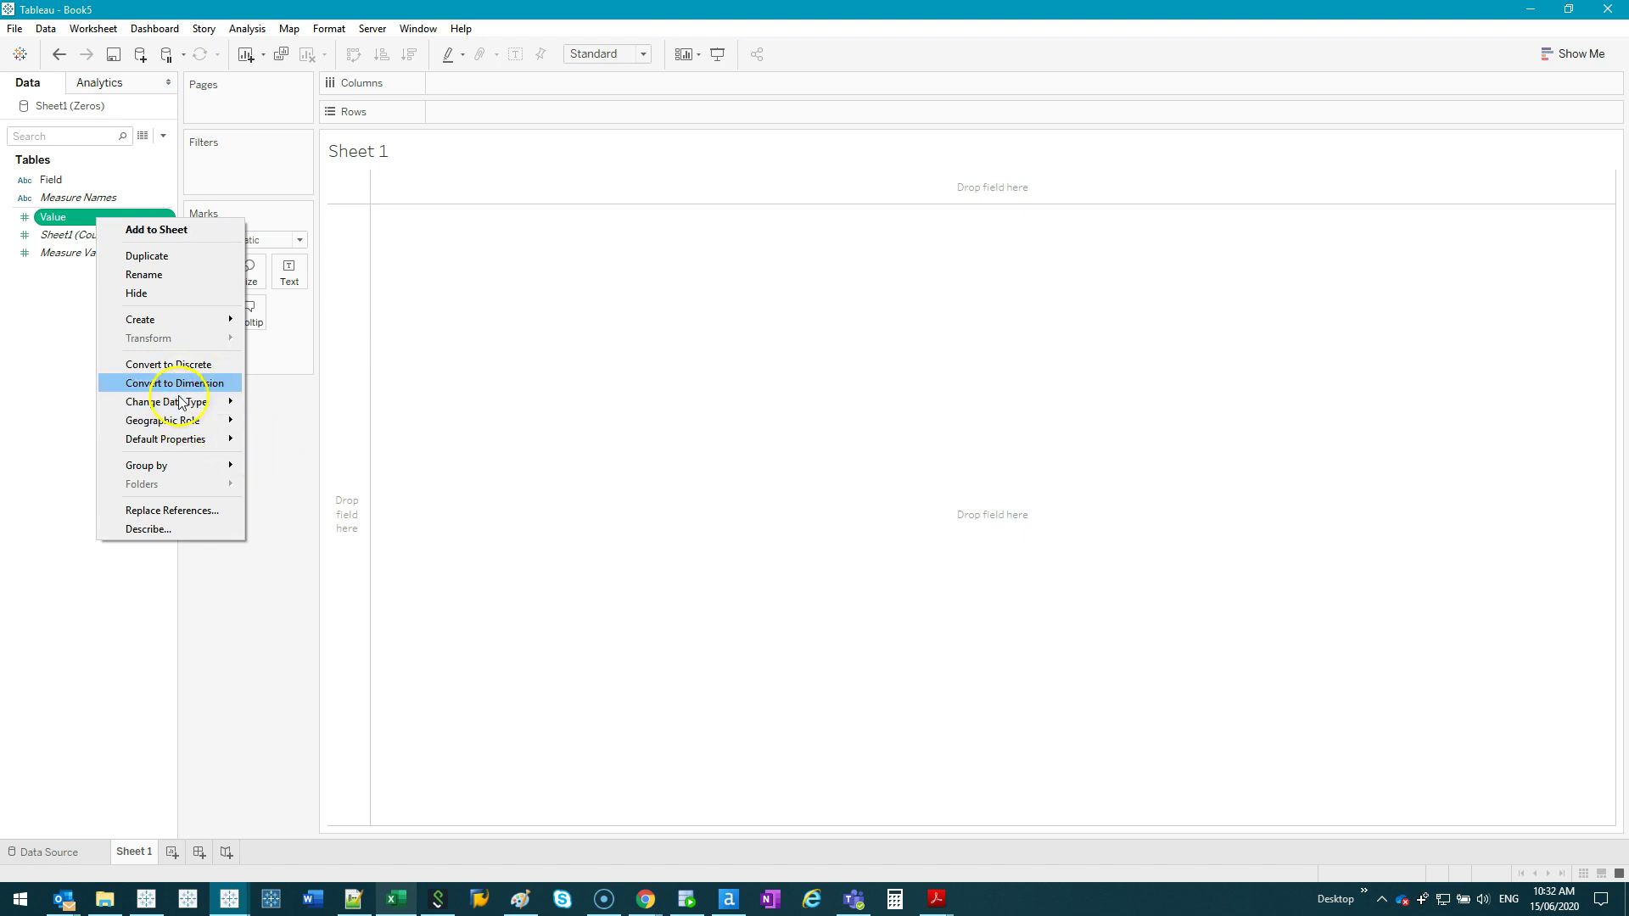
{"action": "left_click", "coordinate": [275, 435]}
{"action": "left_click_drag", "start_coordinate": [56, 218], "coordinate": [99, 184]}
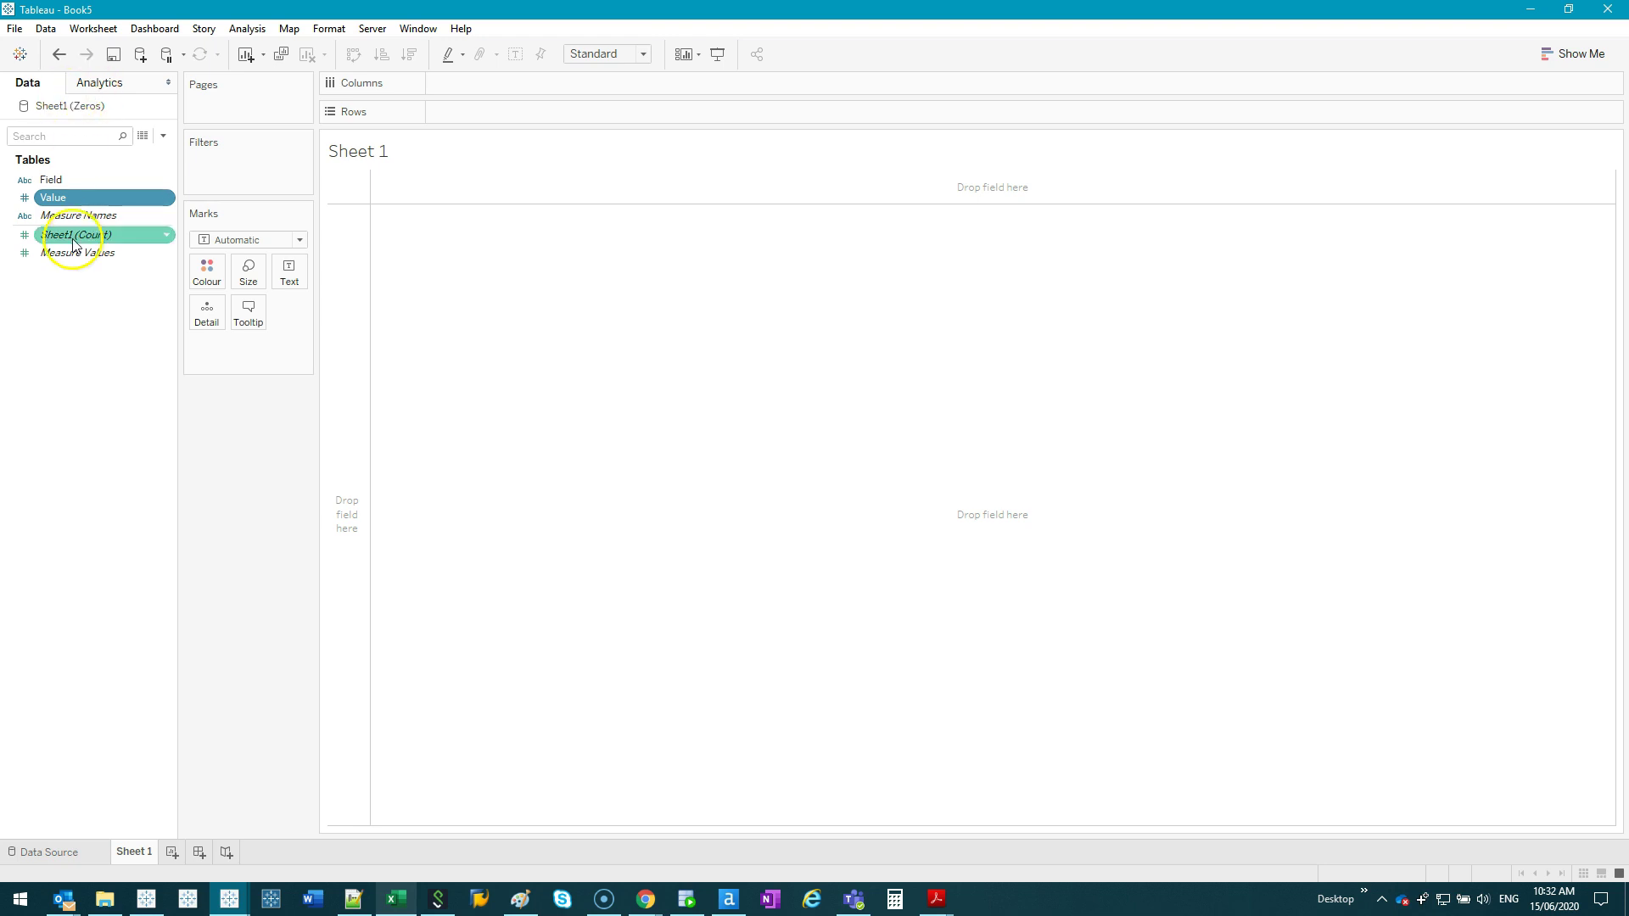
{"action": "left_click", "coordinate": [78, 198]}
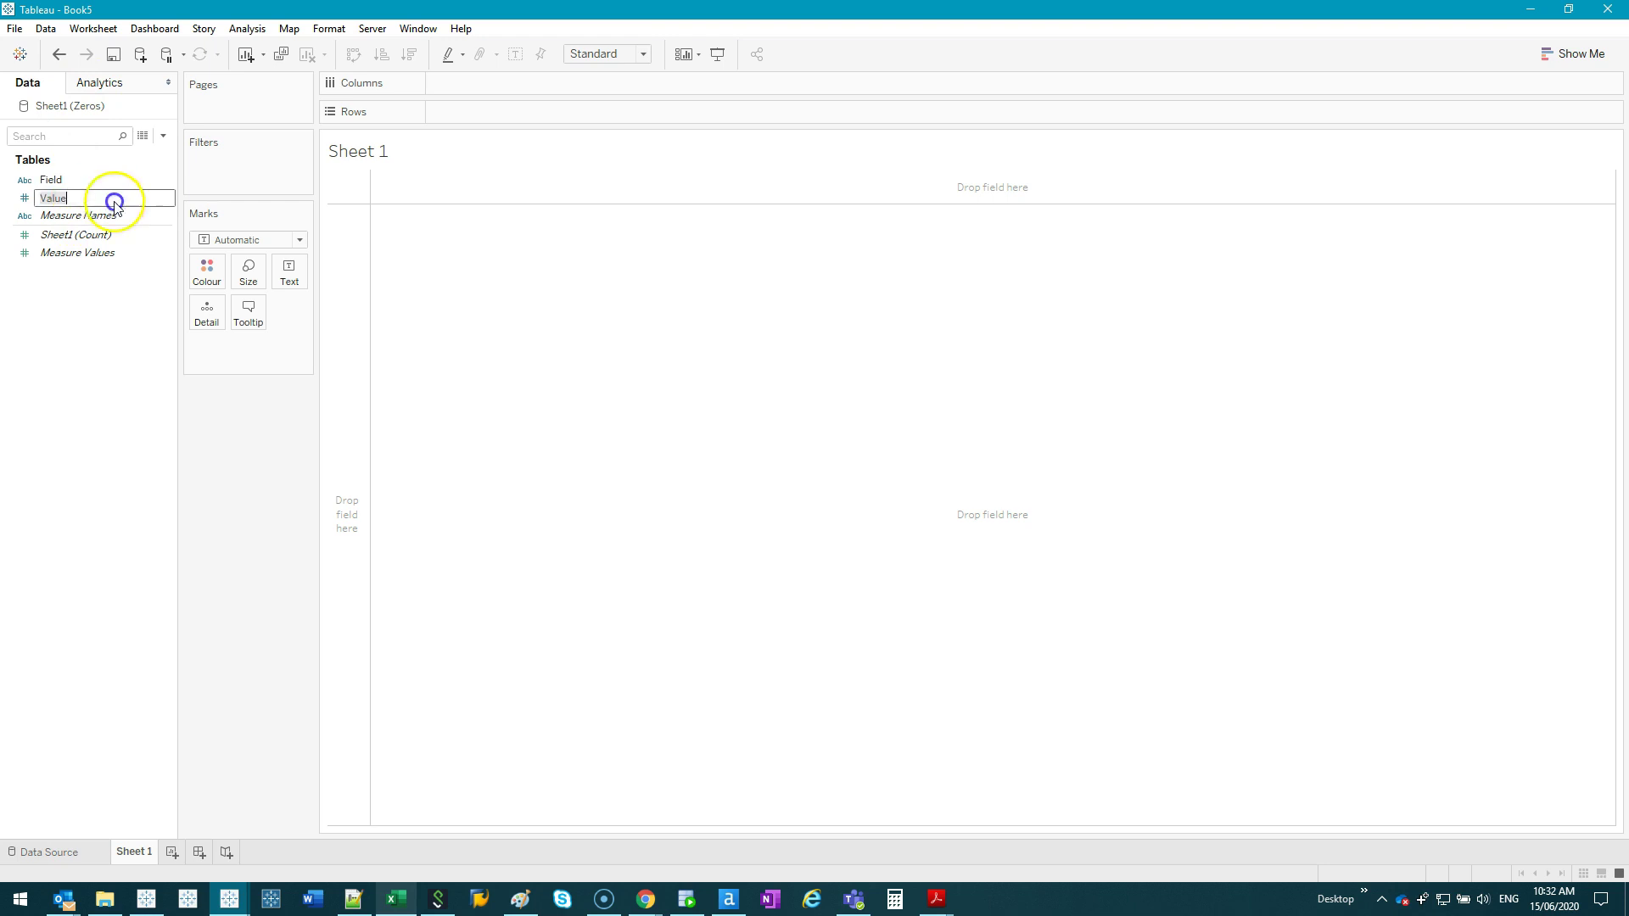
{"action": "left_click", "coordinate": [56, 260]}
{"action": "left_click_drag", "start_coordinate": [52, 198], "coordinate": [356, 297]}
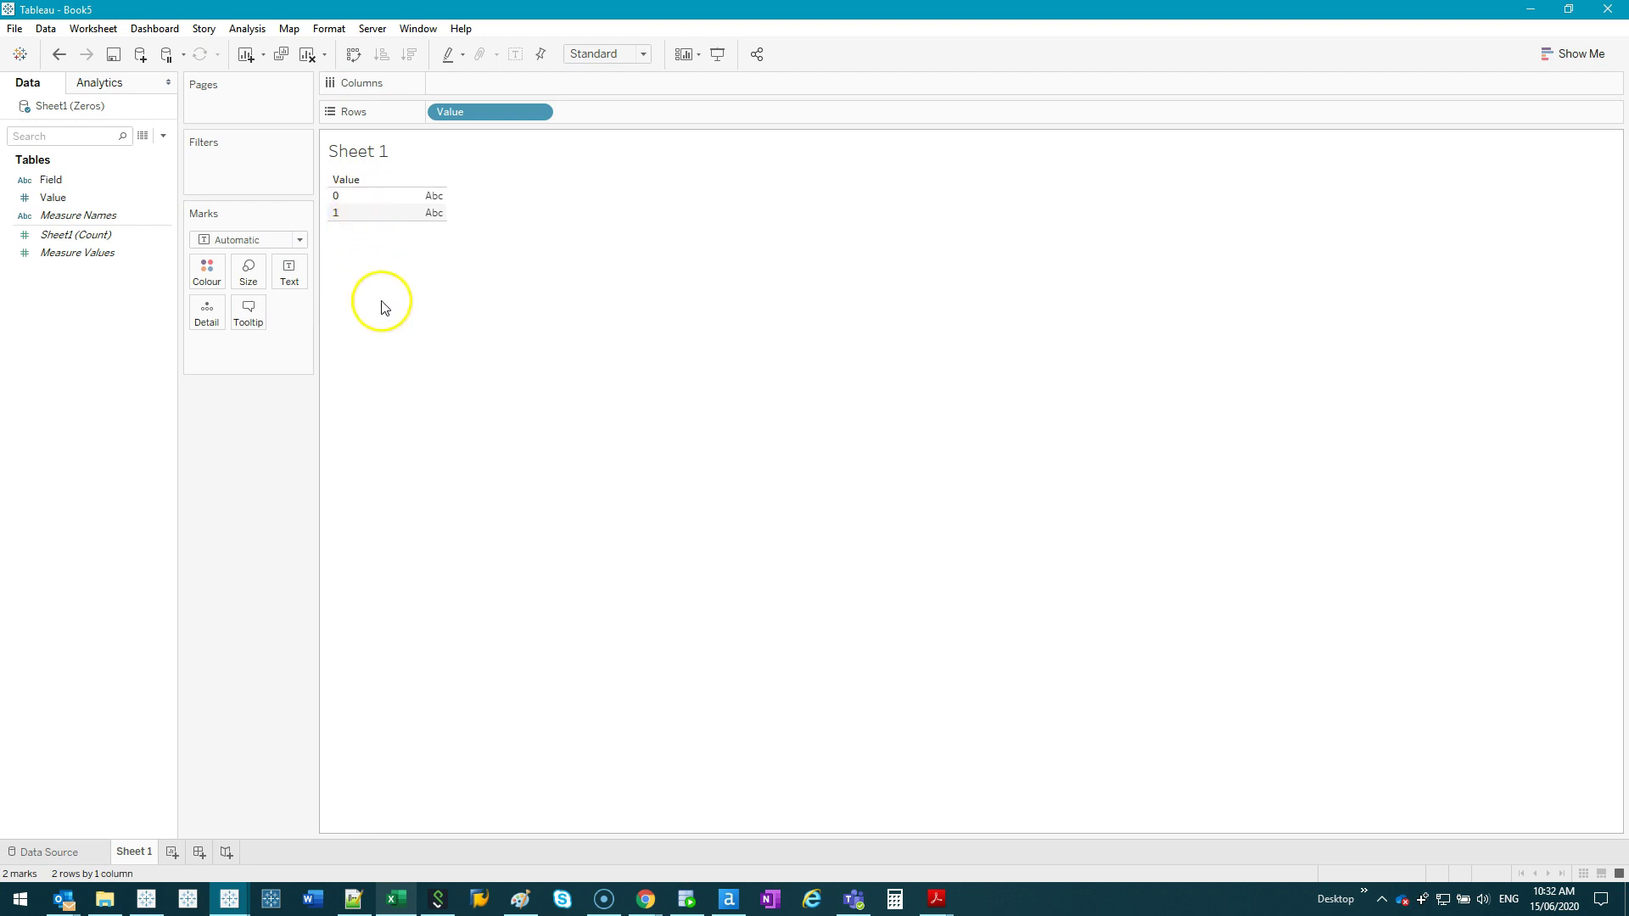
- Put CNT(Field) on Columns and swap axes for vertical bars of 8 and 18
{"action": "left_click", "coordinate": [54, 182]}
{"action": "left_click_drag", "start_coordinate": [53, 186], "coordinate": [460, 91]}
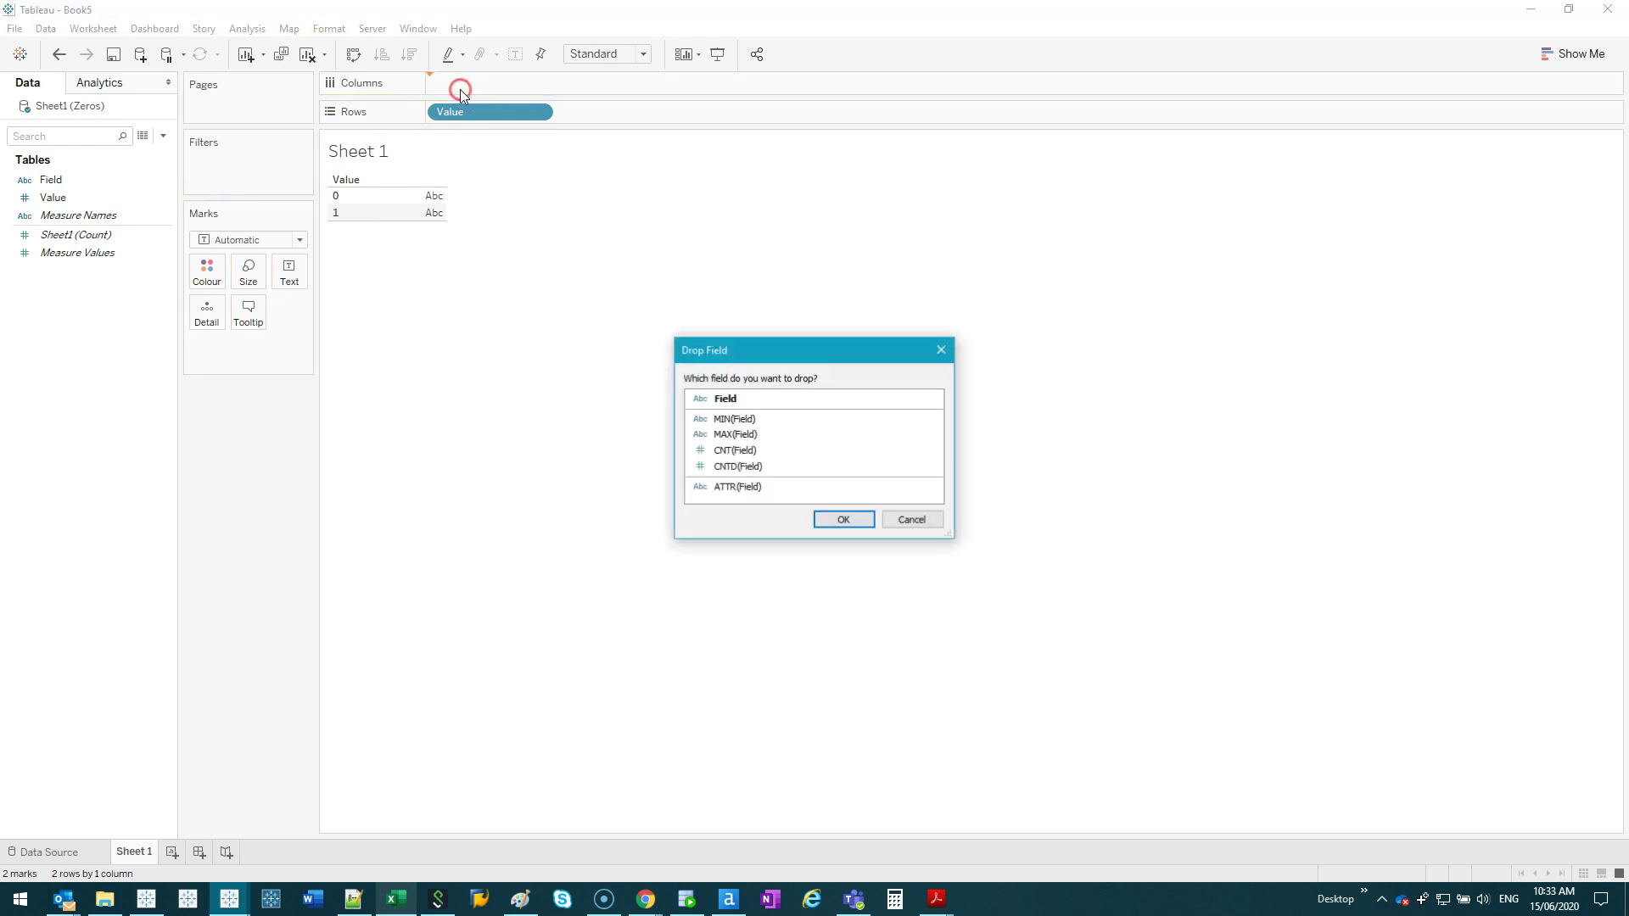
{"action": "double_click", "coordinate": [768, 452]}
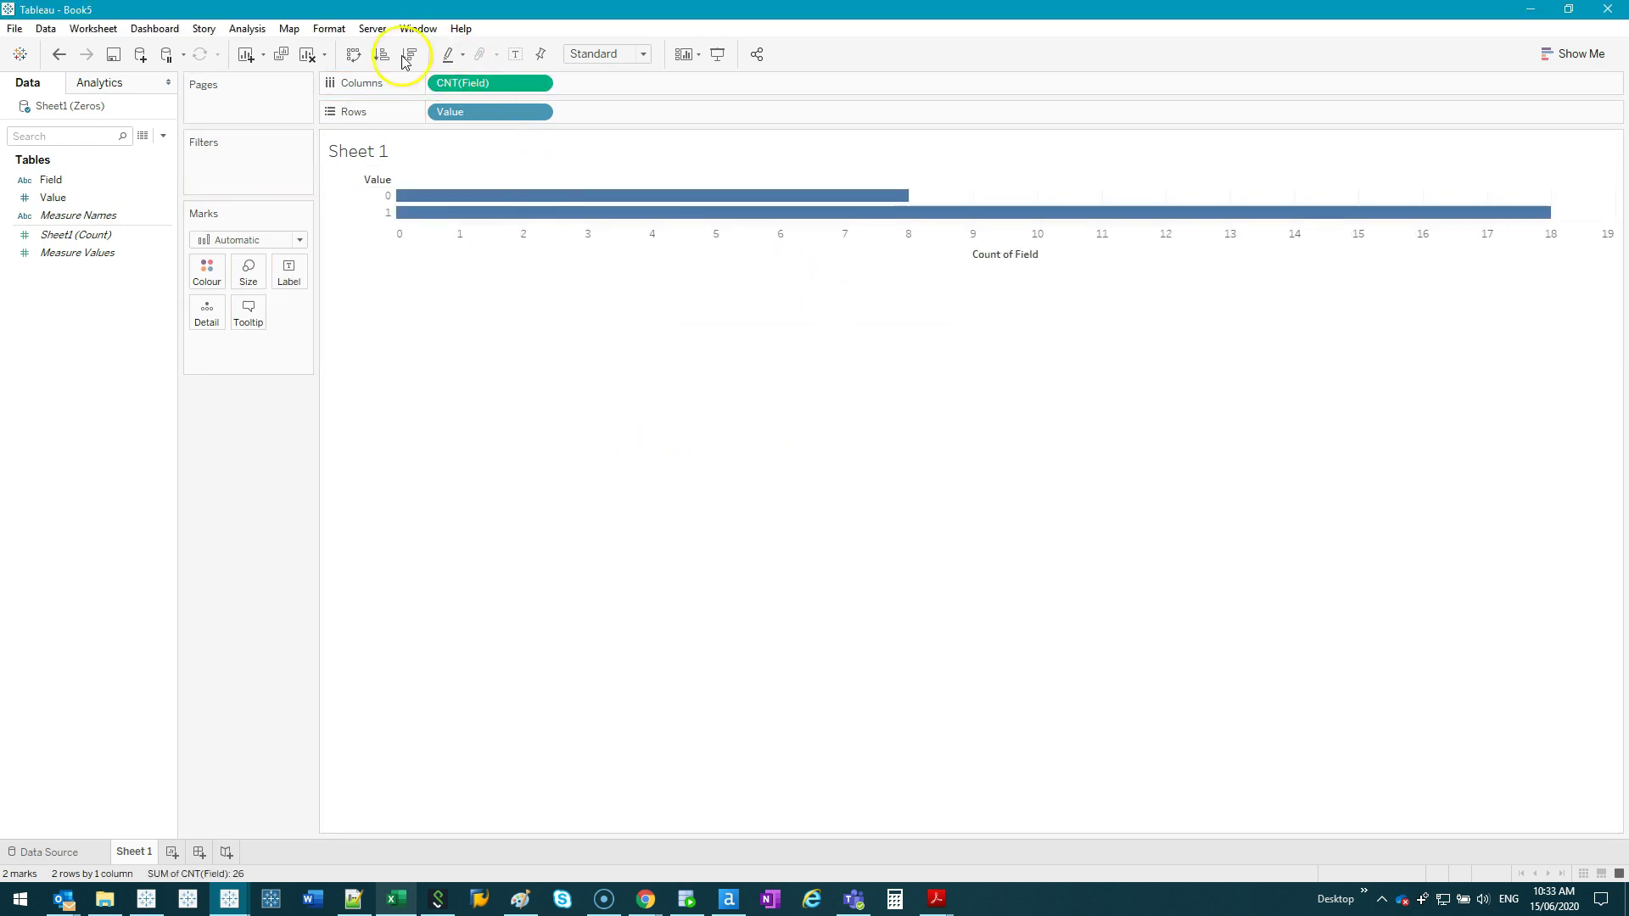
{"action": "left_click", "coordinate": [353, 53]}
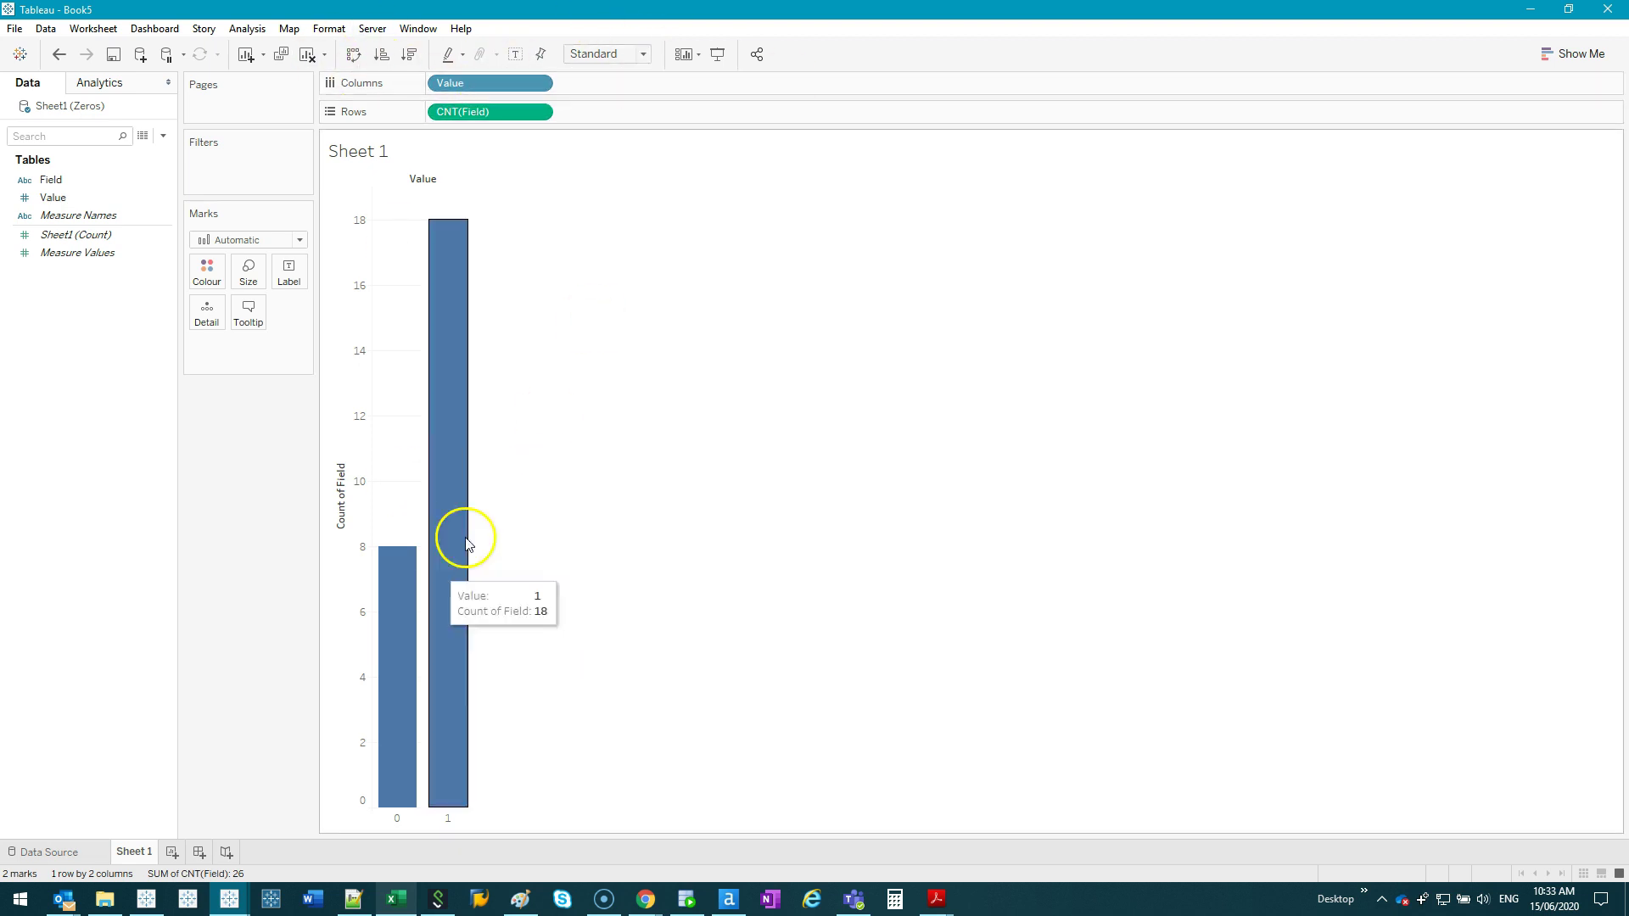
- Dock Excel beside the chart and count zeros in B2:B9 (8) and ones in B10:B27 (18)
{"action": "left_click", "coordinate": [395, 899]}
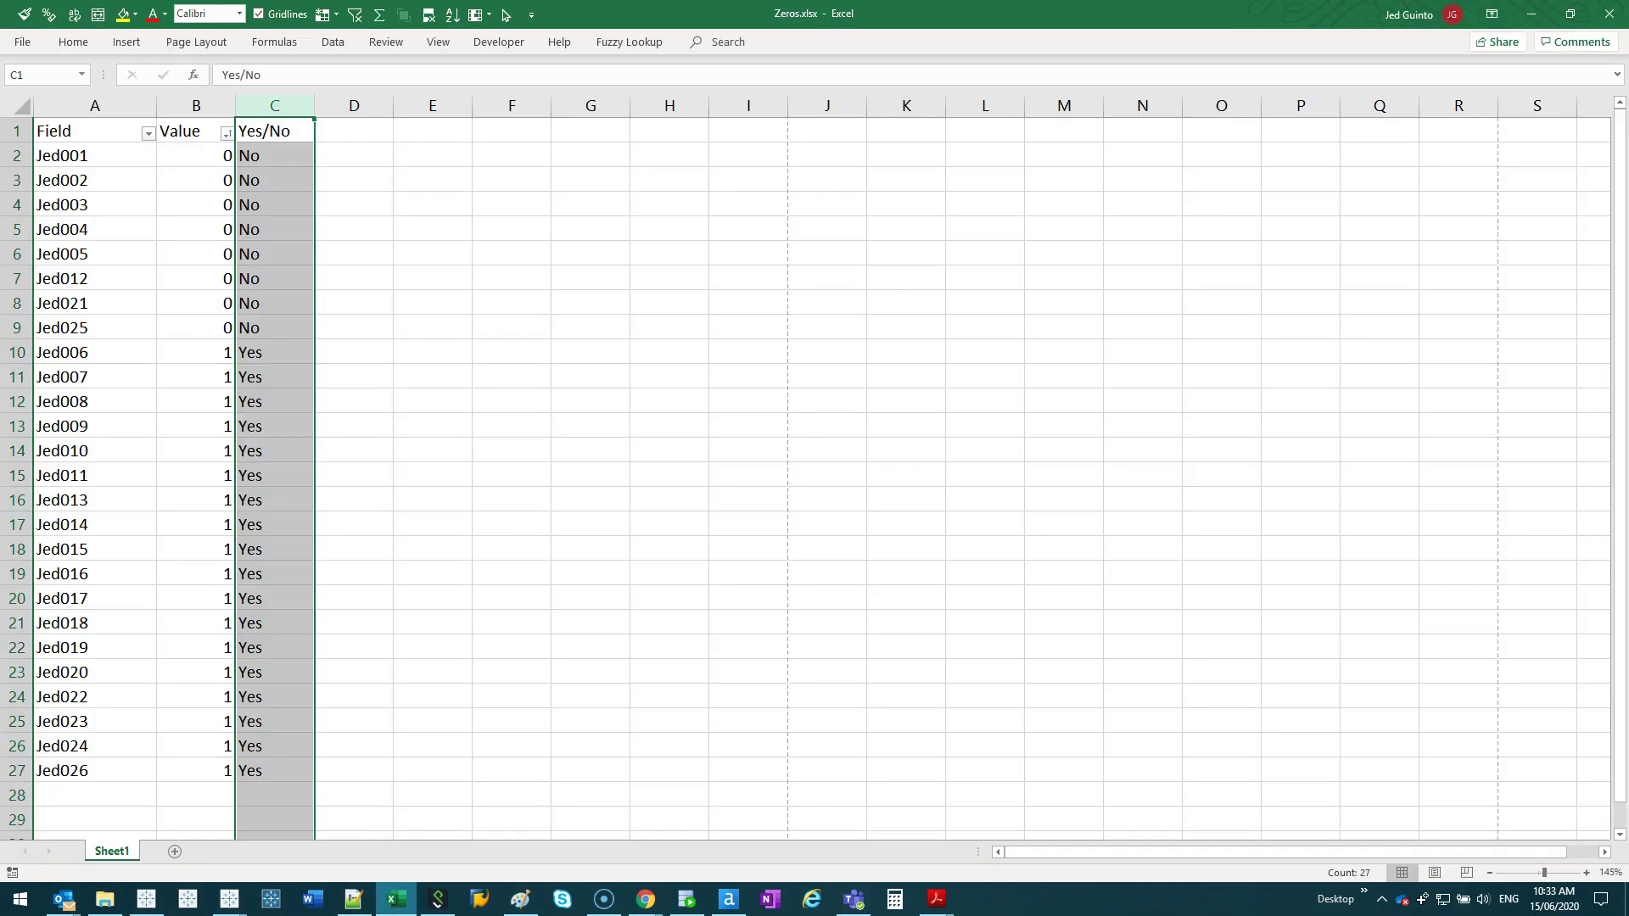
{"action": "left_click_drag", "start_coordinate": [814, 8], "coordinate": [1055, 33]}
{"action": "left_click_drag", "start_coordinate": [883, 183], "coordinate": [877, 355]}
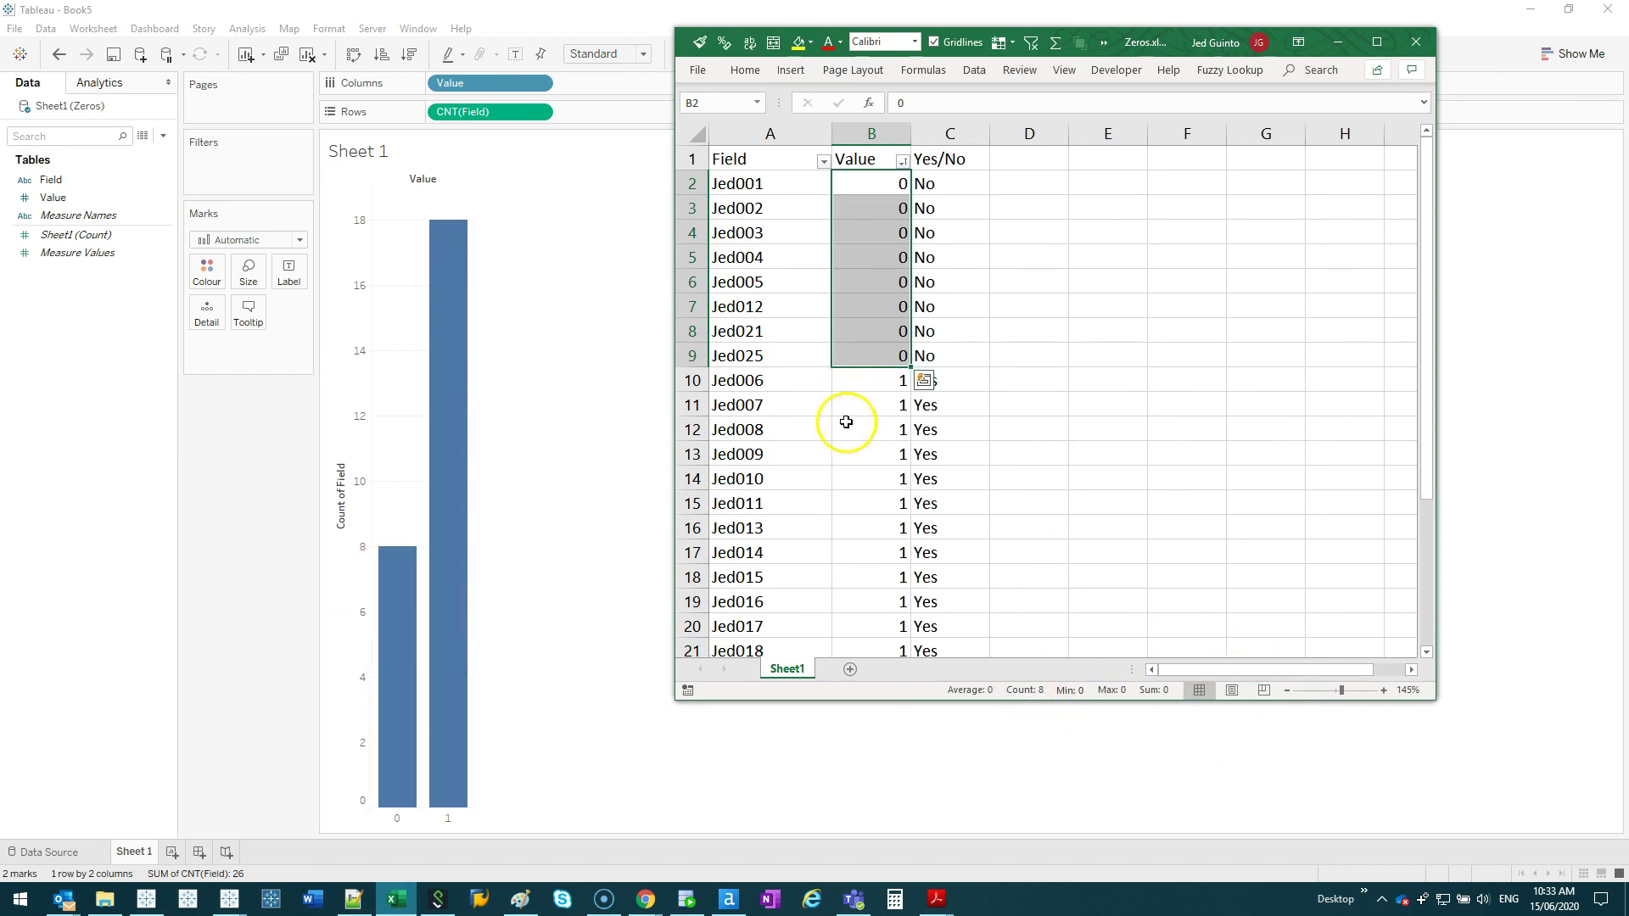
{"action": "left_click", "coordinate": [880, 380]}
{"action": "key", "text": "ctrl+shift+Down"}
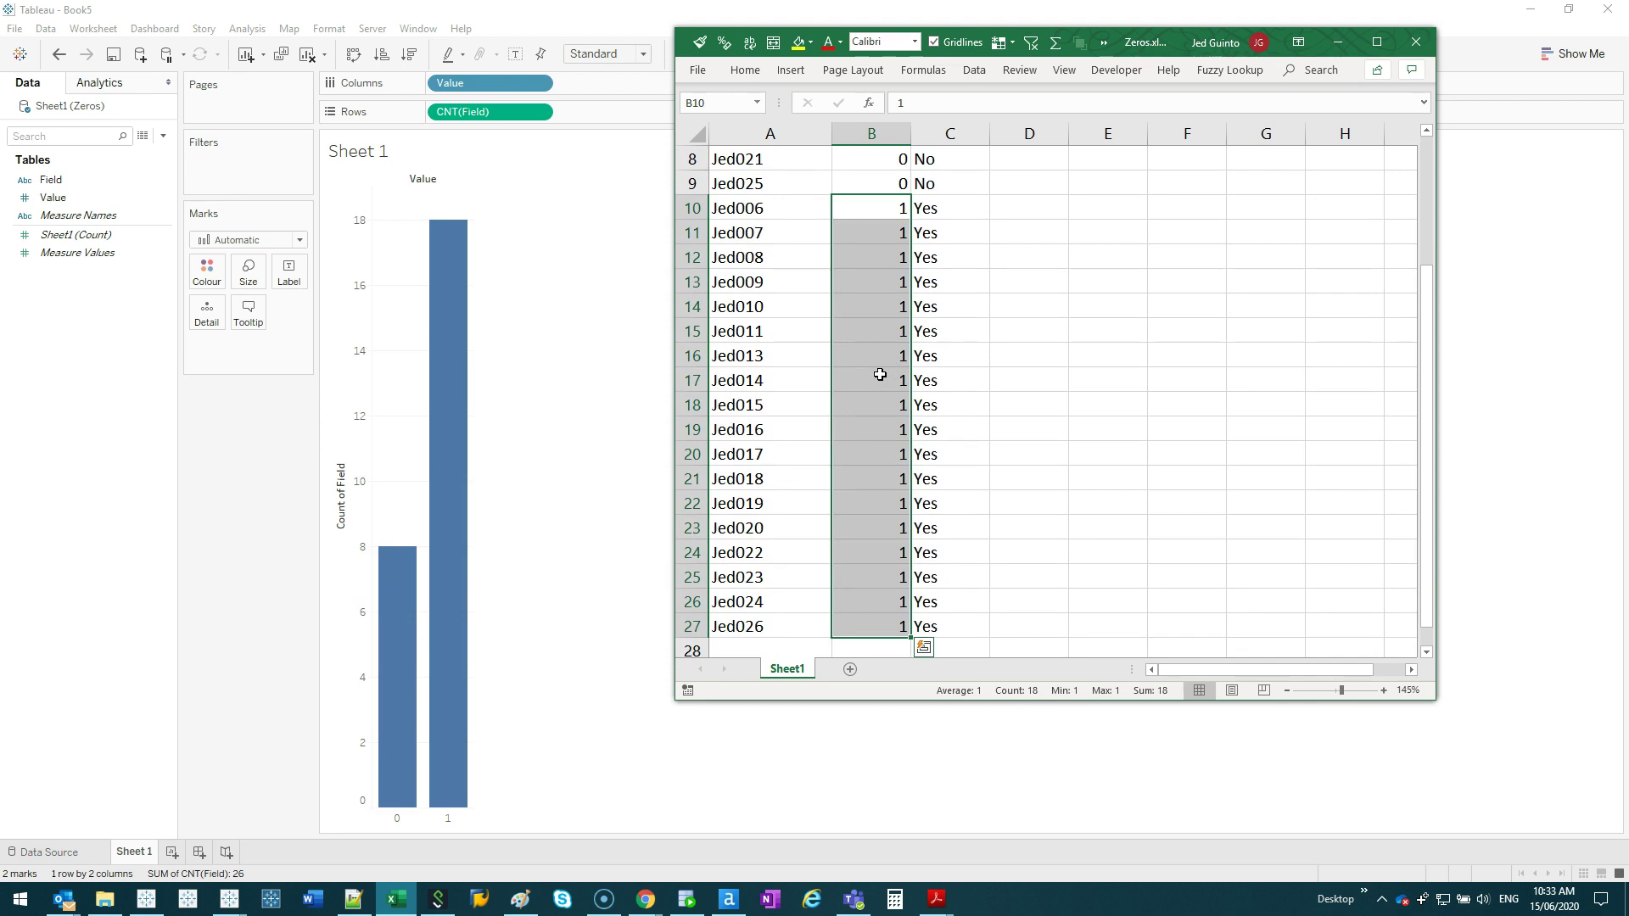
{"action": "left_click", "coordinate": [880, 374]}
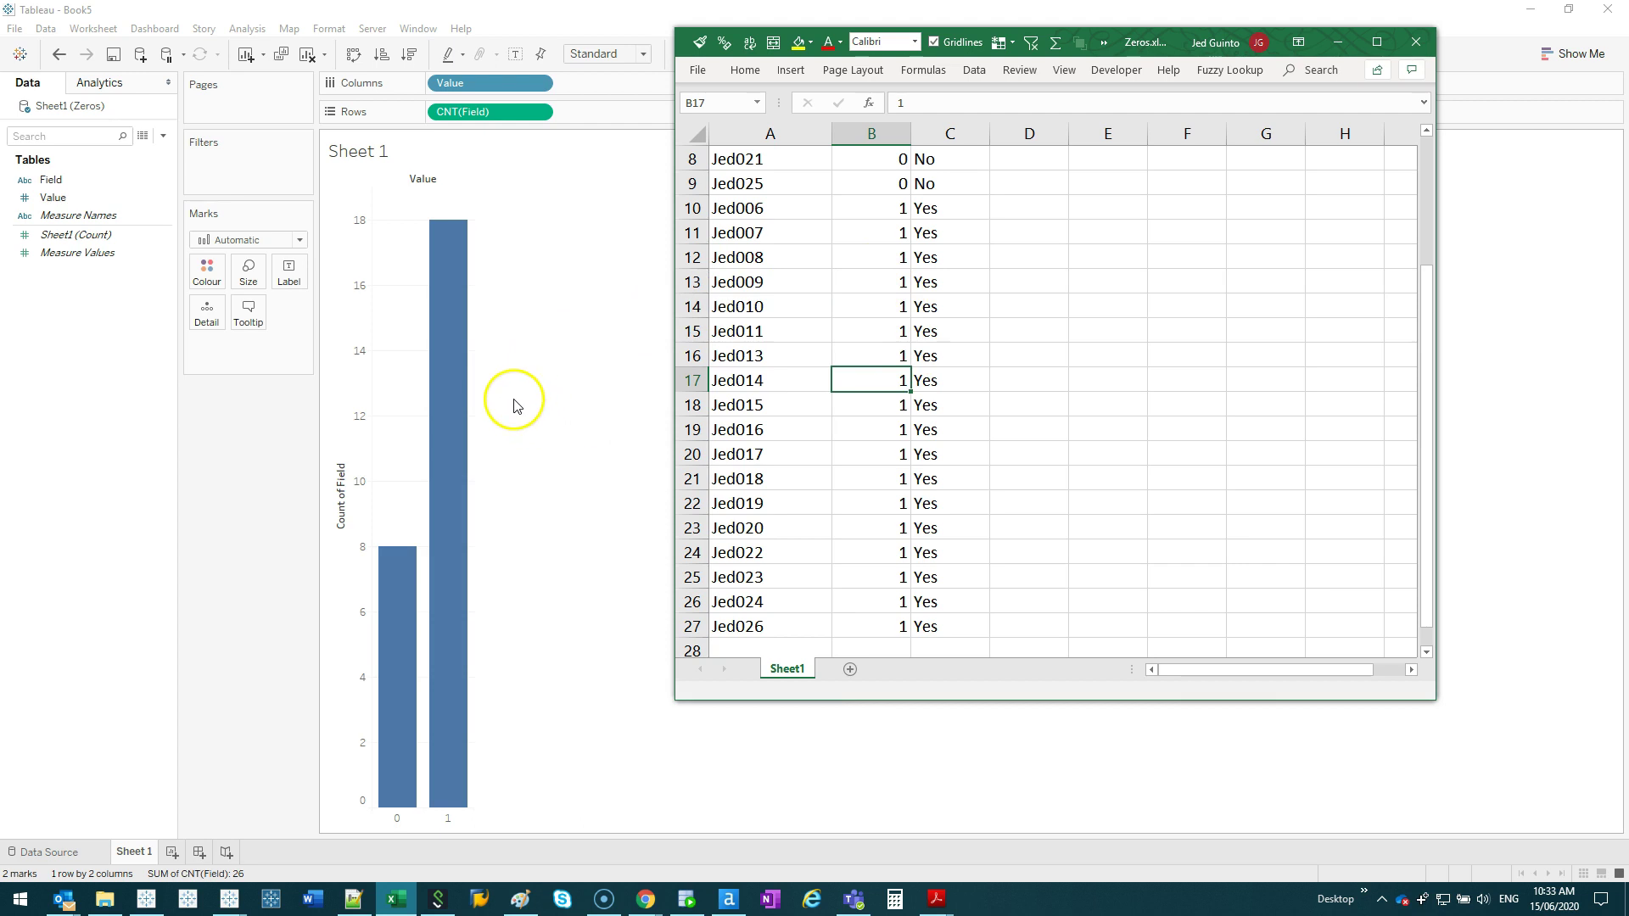
- Select all of row 27, the last data row
{"action": "mouse_move", "coordinate": [447, 327]}
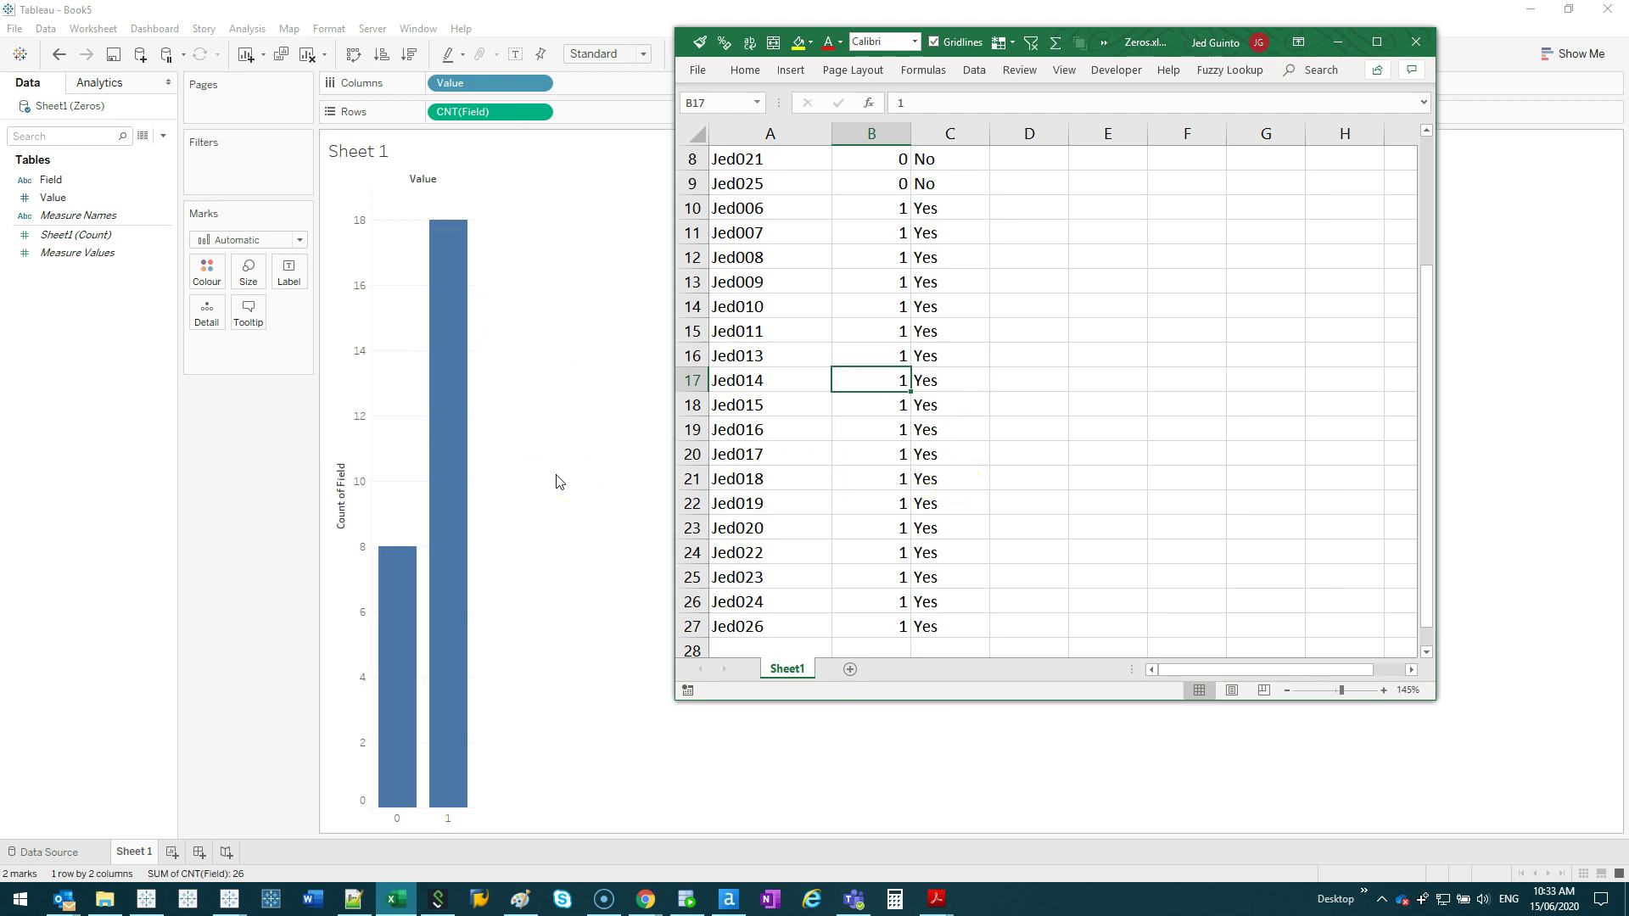
{"action": "left_click", "coordinate": [751, 626]}
{"action": "key", "text": "shift+space"}
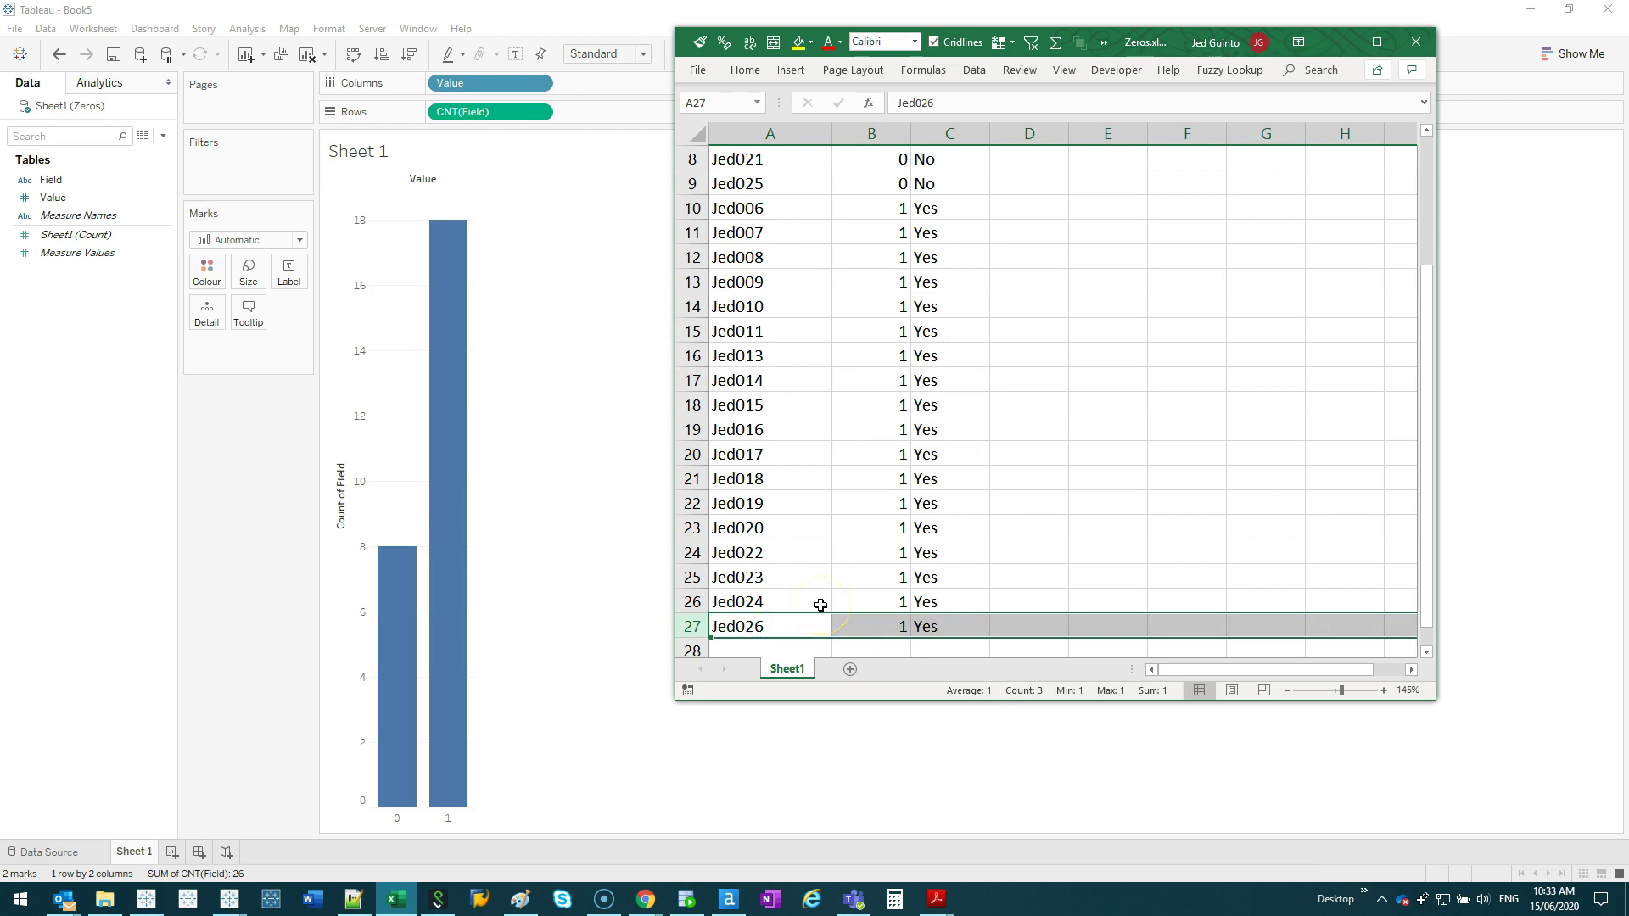